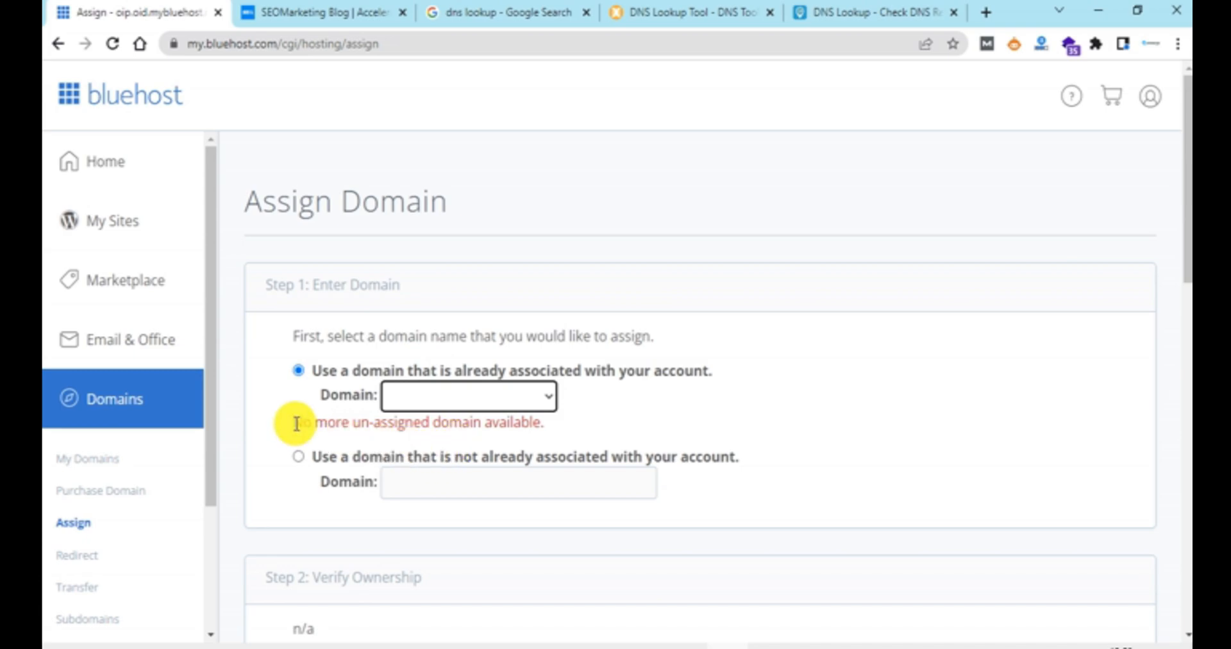
Step: Choose to use a domain not already associated with the account and enter pdfnotizen.de as the domain
scroll(295, 421, "down", 2)
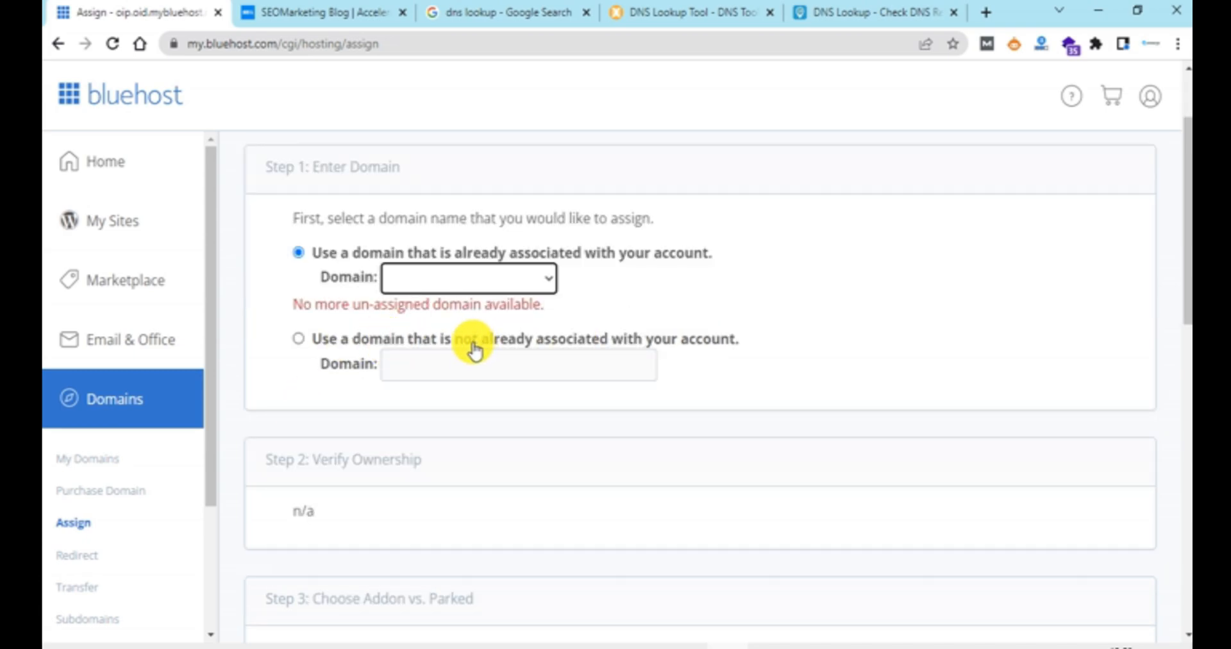
left_click_drag(456, 344, 717, 346)
left_click(320, 319)
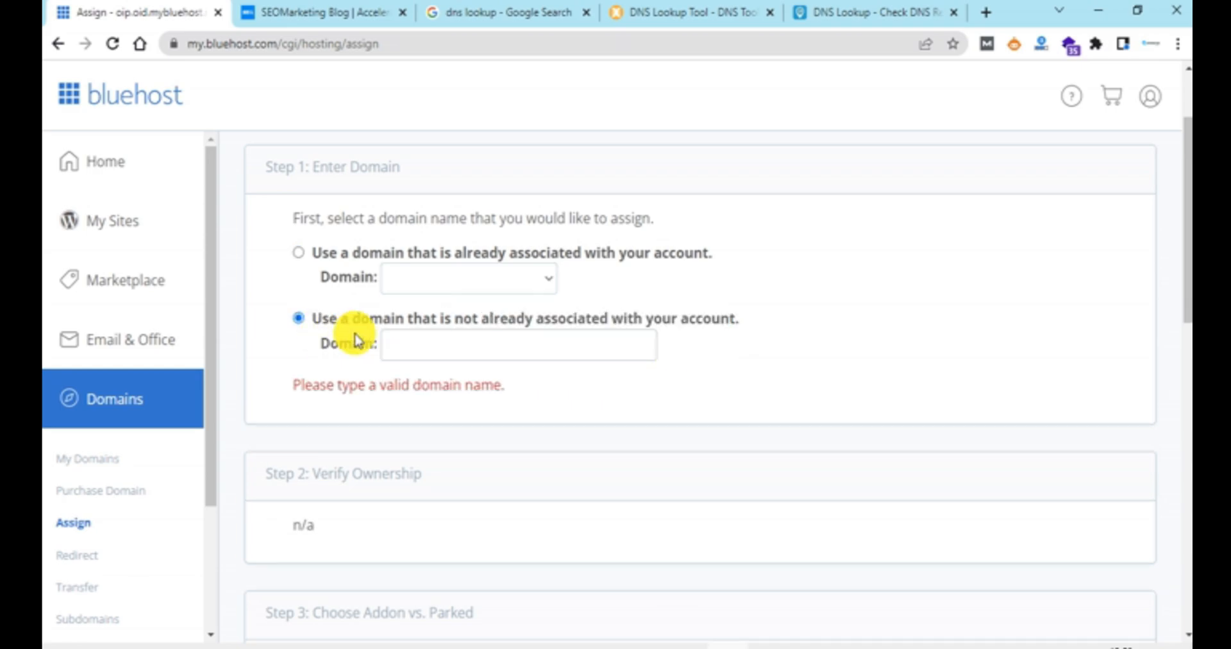
left_click(435, 349)
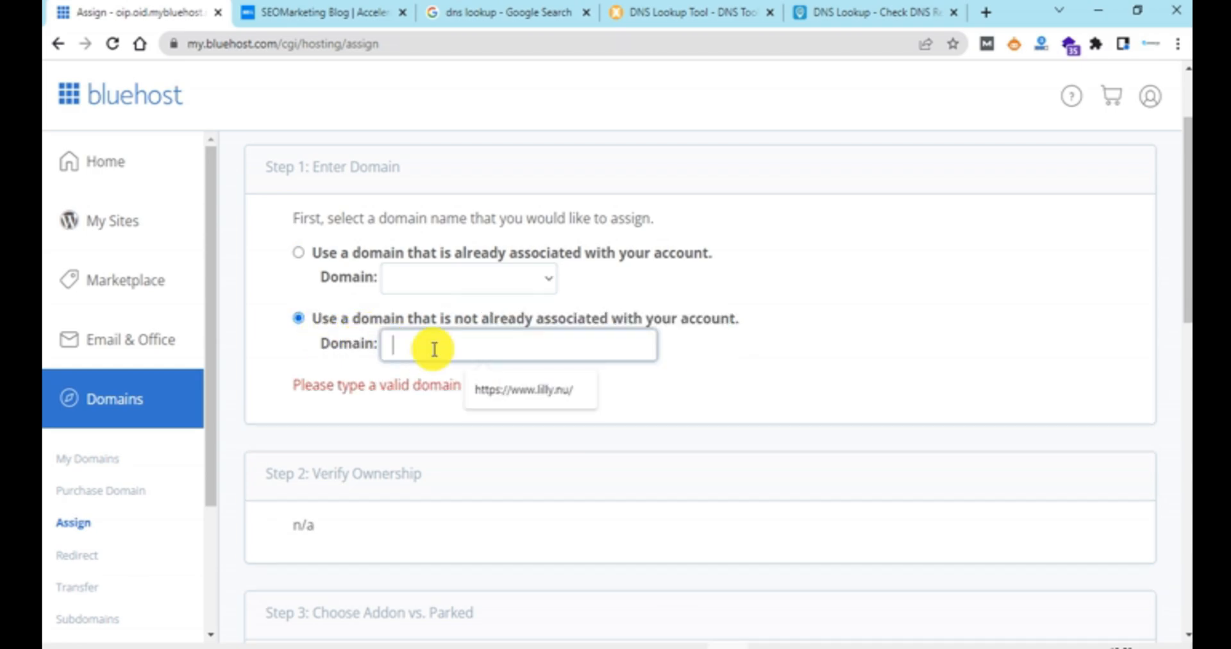
left_click(338, 366)
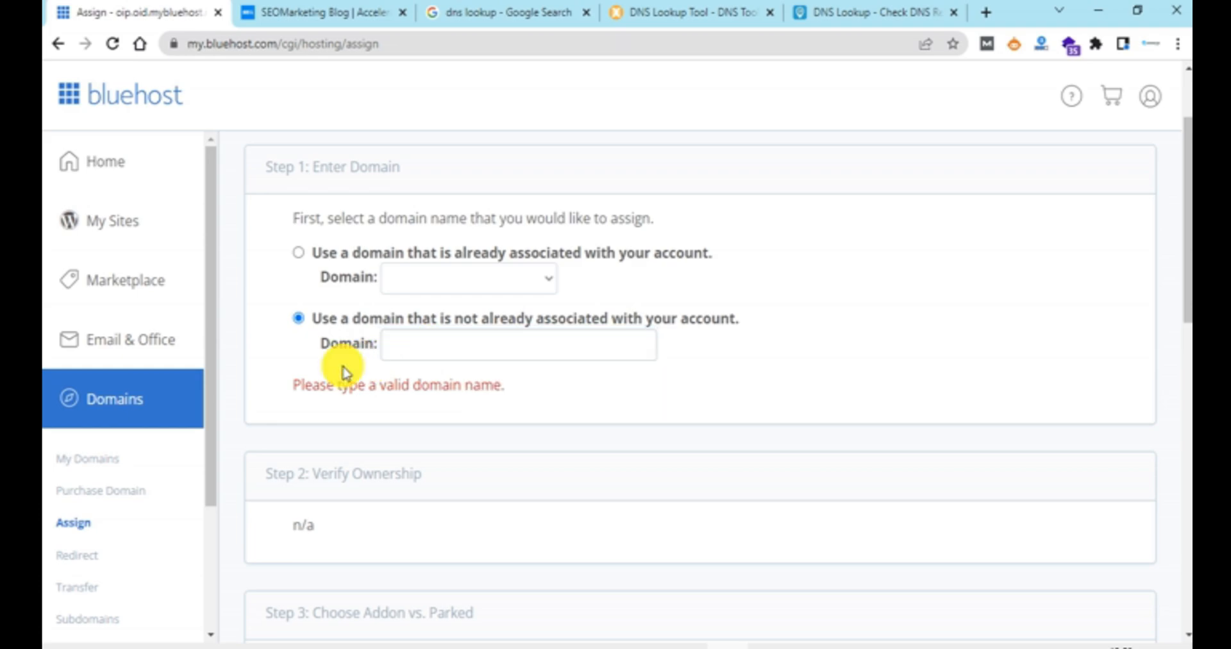
left_click(415, 343)
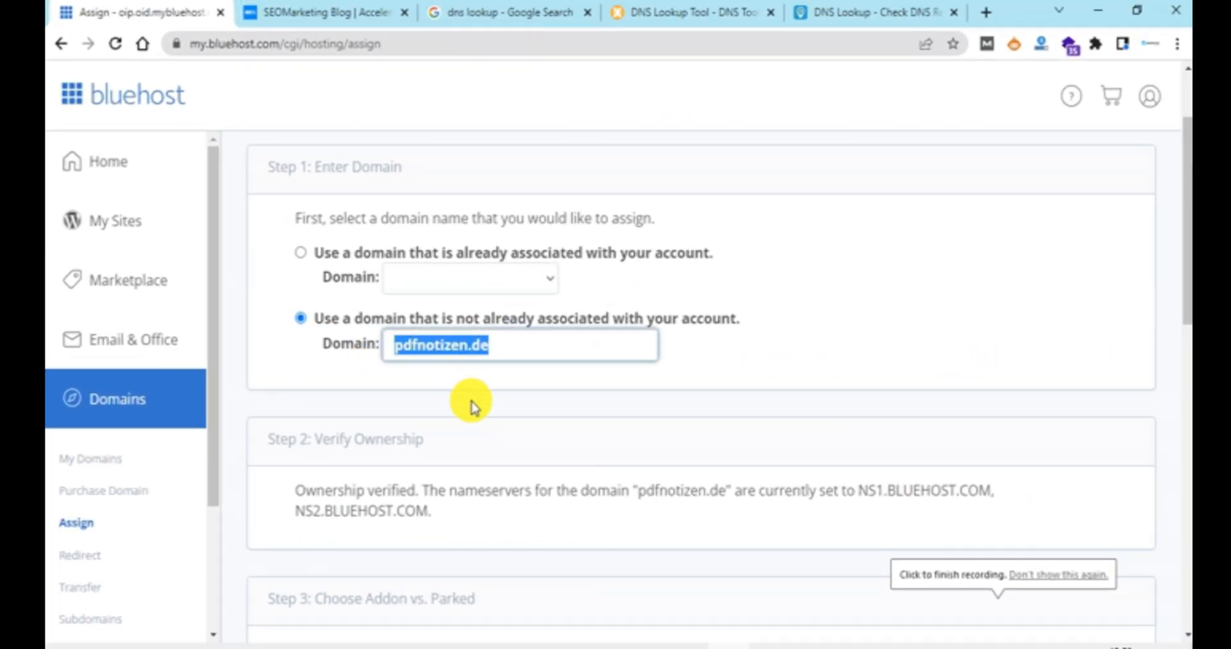
left_click(478, 378)
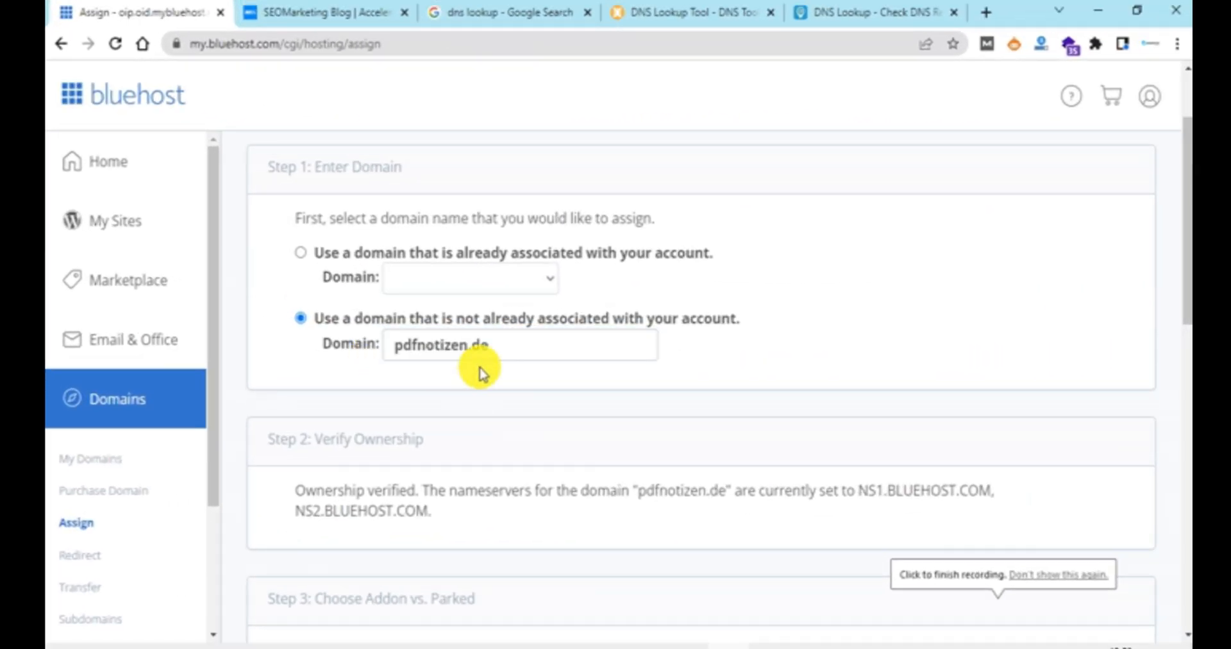
scroll(404, 365, "down", 2)
scroll(328, 359, "up", 4)
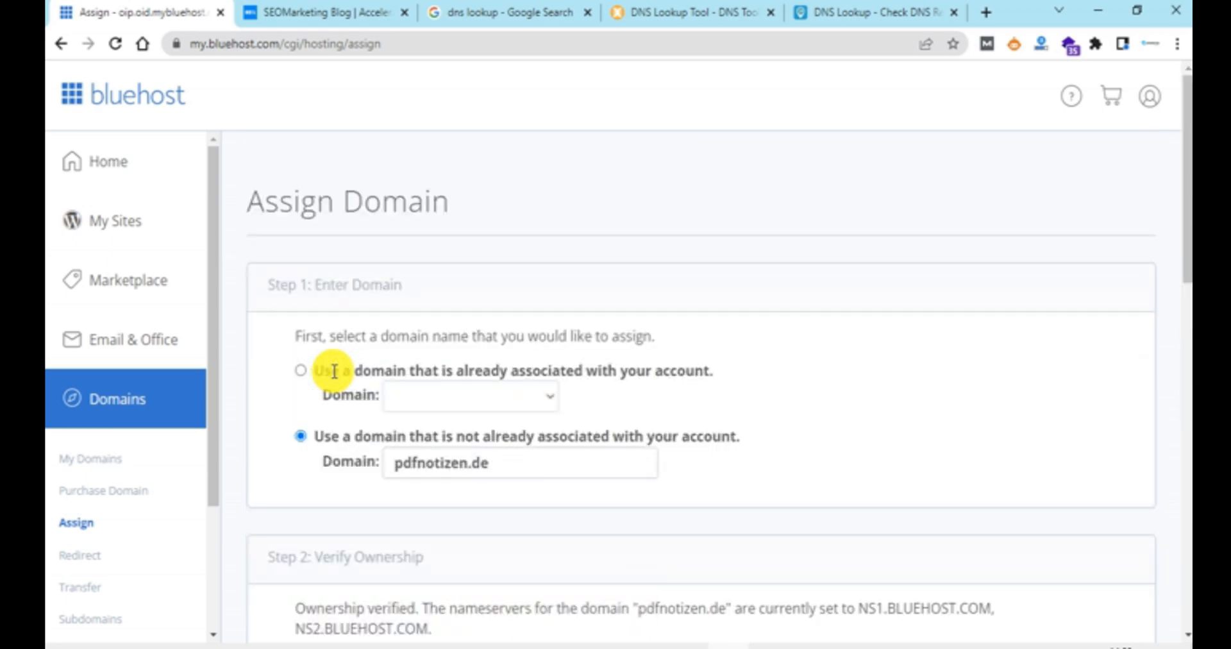
scroll(794, 442, "down", 3)
scroll(788, 440, "up", 3)
scroll(789, 439, "down", 5)
scroll(825, 448, "up", 4)
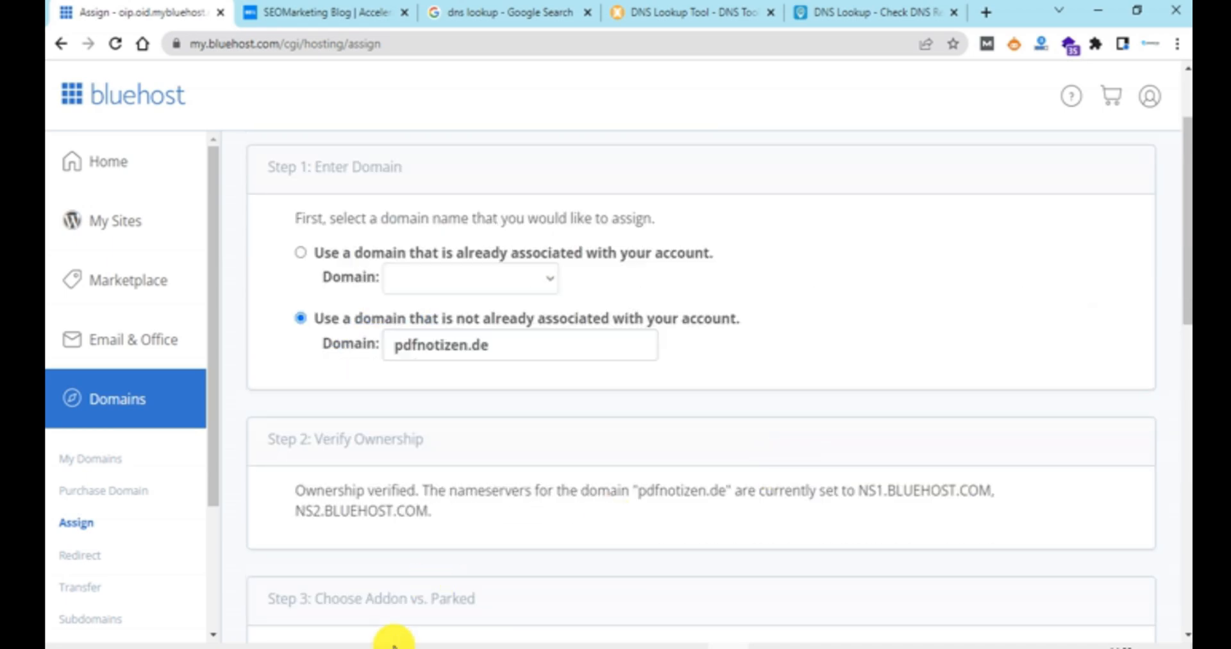
Step: Switch to the Namecheap account dashboard and open the management page for pdfnotizen.de
mouse_move(391, 641)
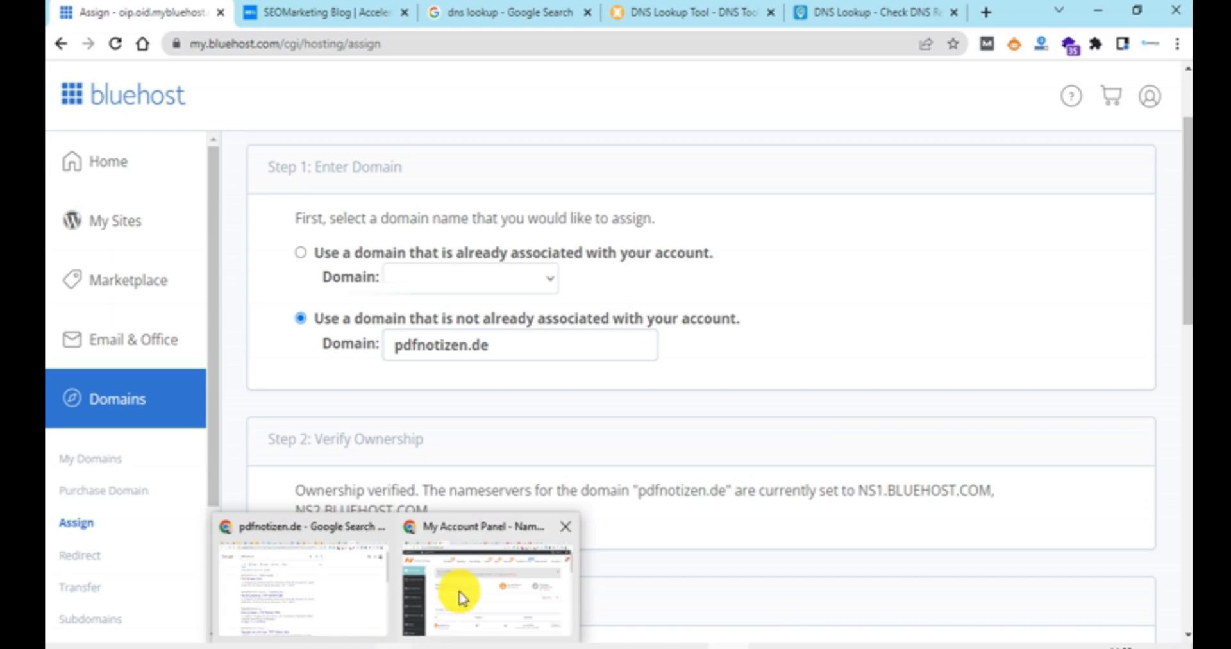
left_click(461, 590)
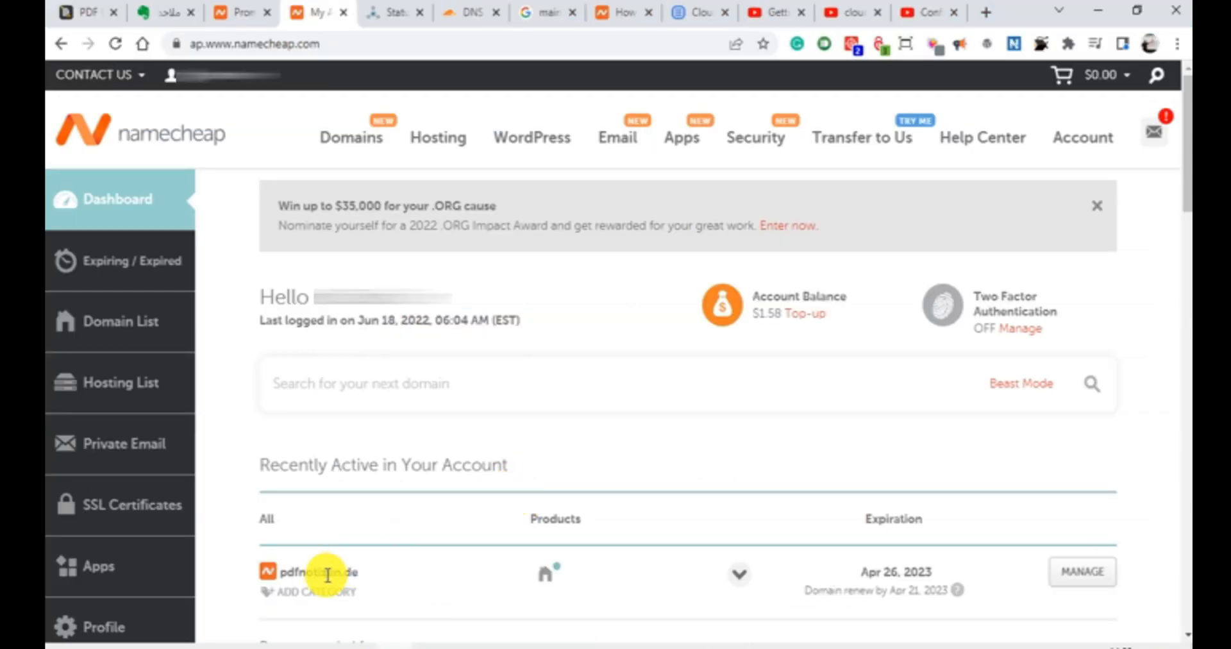
left_click_drag(327, 574, 294, 573)
left_click(370, 576)
left_click_drag(379, 580, 280, 574)
left_click(442, 584)
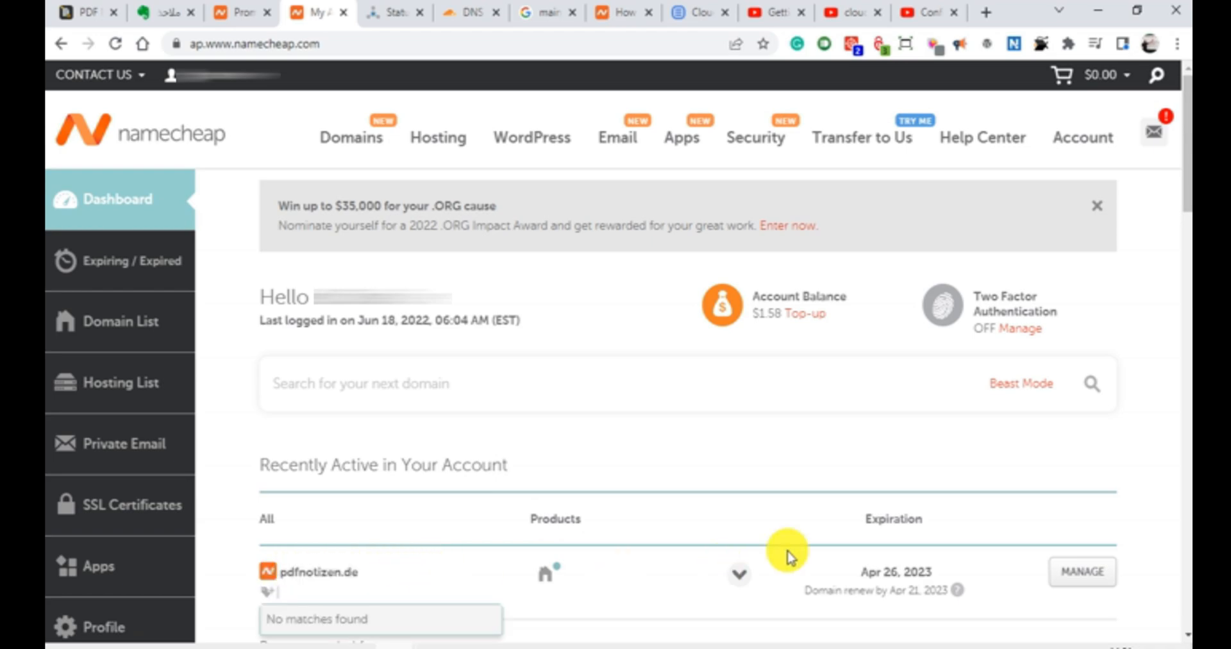
left_click(1076, 575)
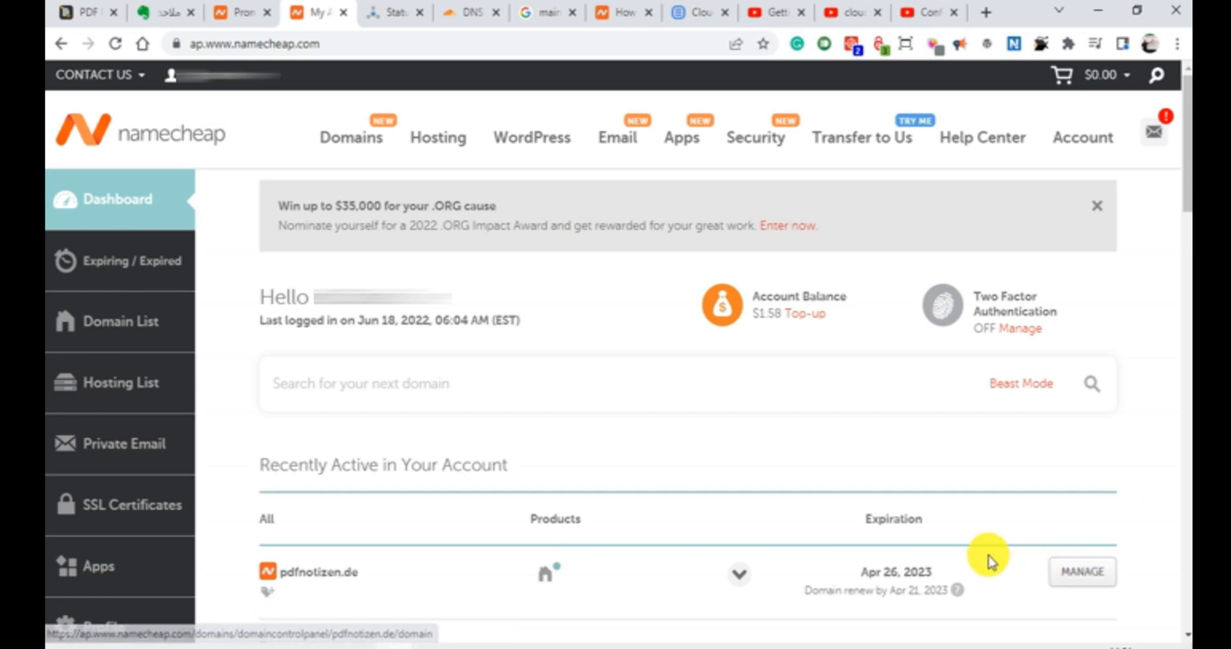
left_click(1074, 574)
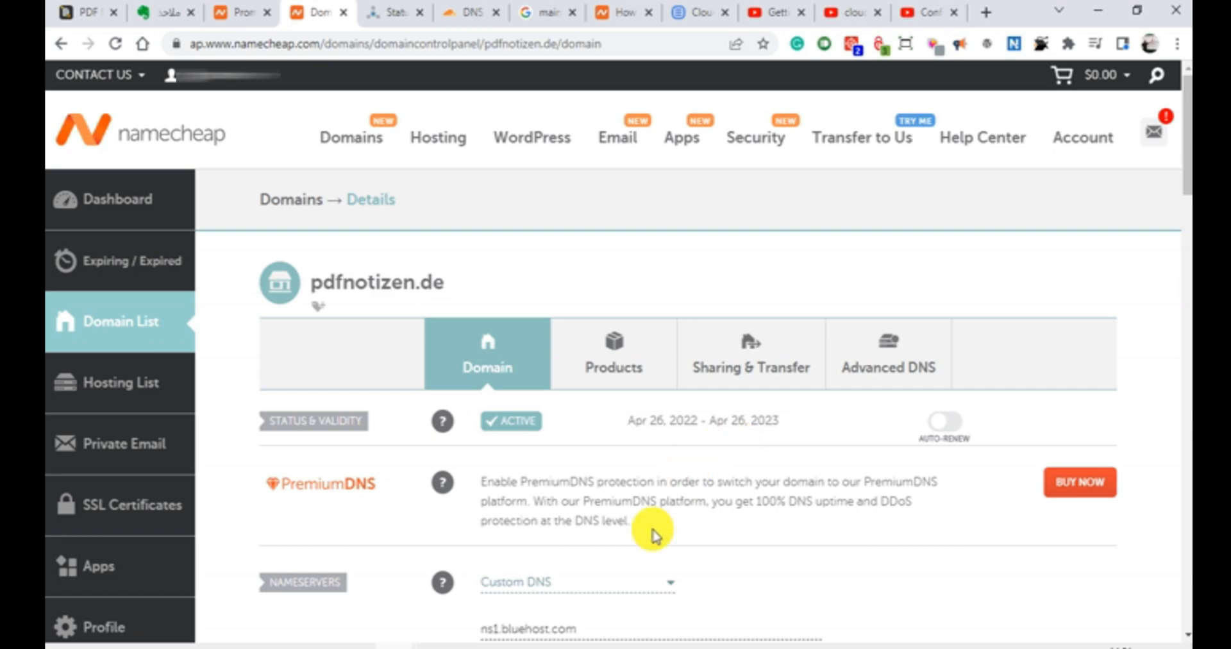
Step: Keep Custom DNS as the nameserver type for pdfnotizen.de and clear both existing nameserver entries
scroll(625, 580, "down", 2)
left_click(599, 468)
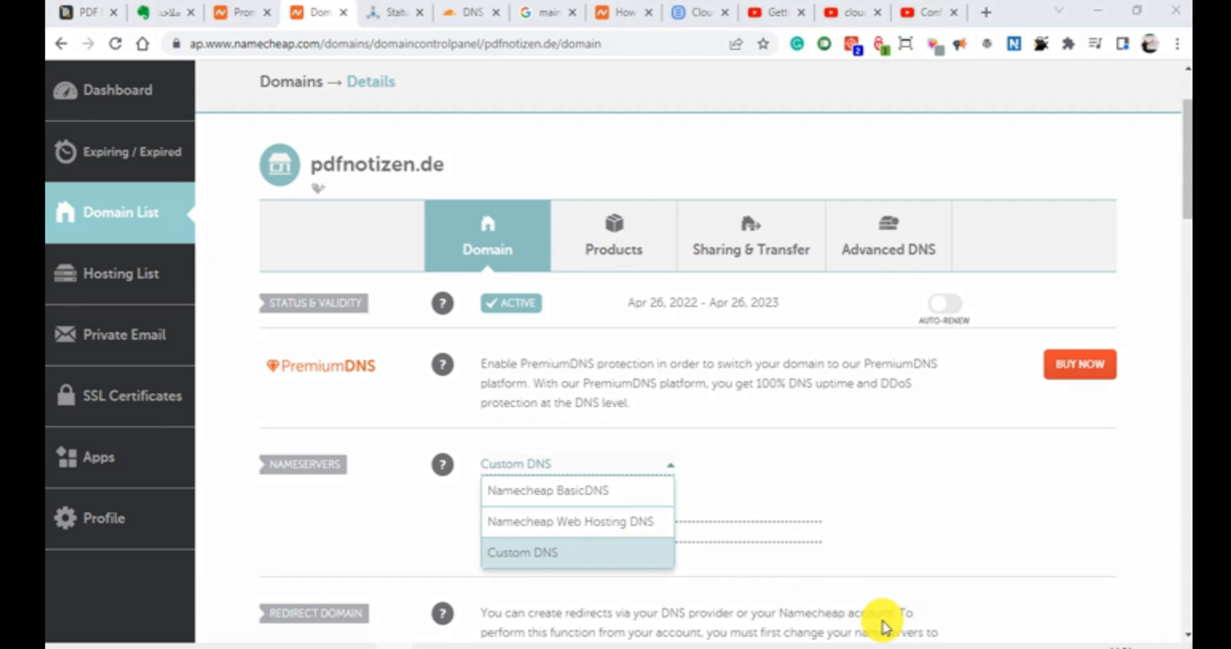
left_click_drag(473, 540, 632, 569)
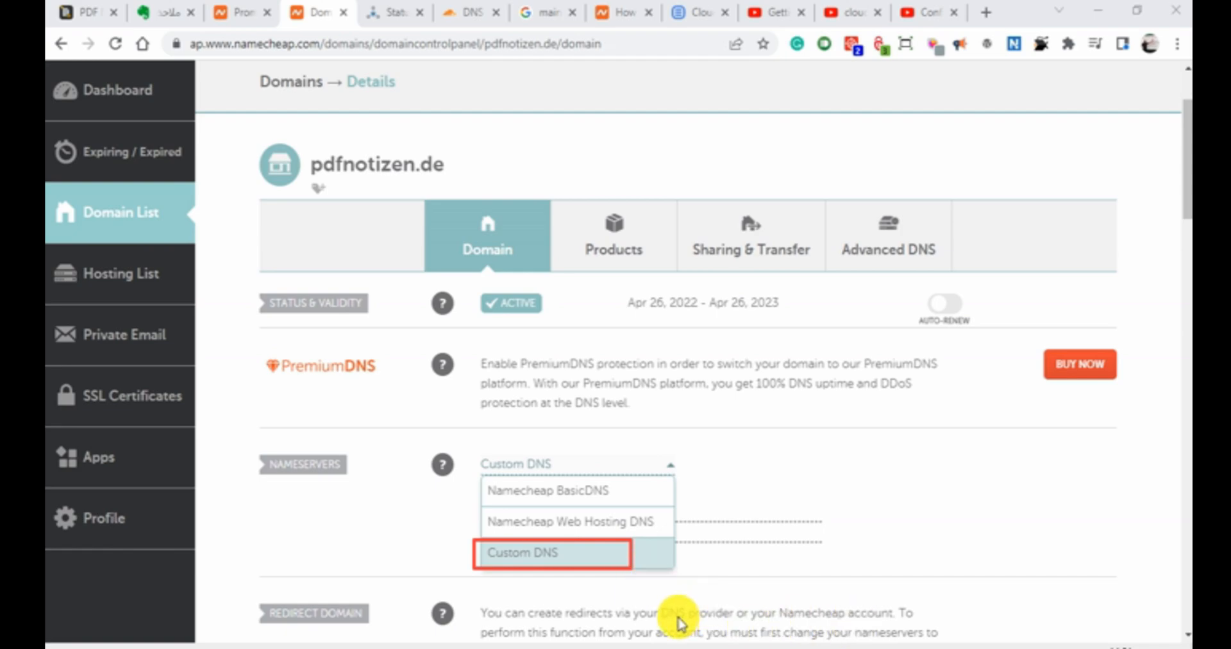
left_click(702, 529)
triple_click(666, 511)
key("ctrl+c")
key("BackSpace")
triple_click(664, 531)
key("BackSpace")
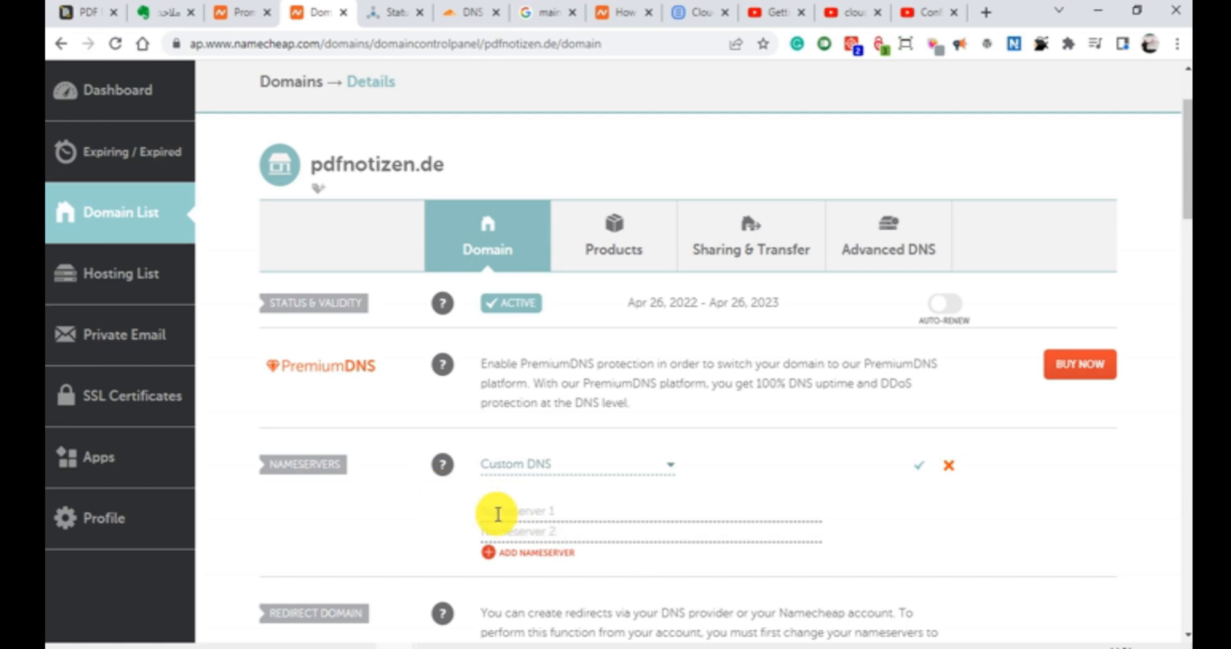
Step: Copy ns1.bluehost.com from the Notepad++ notes and paste it as the first nameserver in Namecheap
left_click(200, 646)
left_click(297, 188)
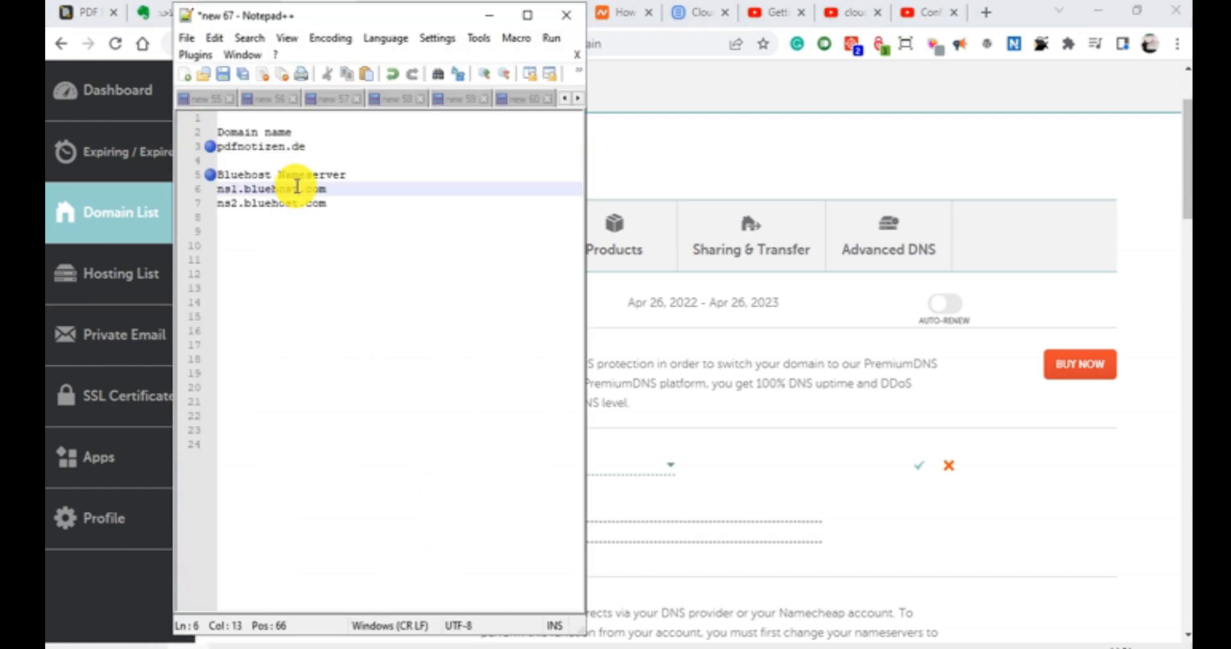
left_click_drag(330, 192, 223, 190)
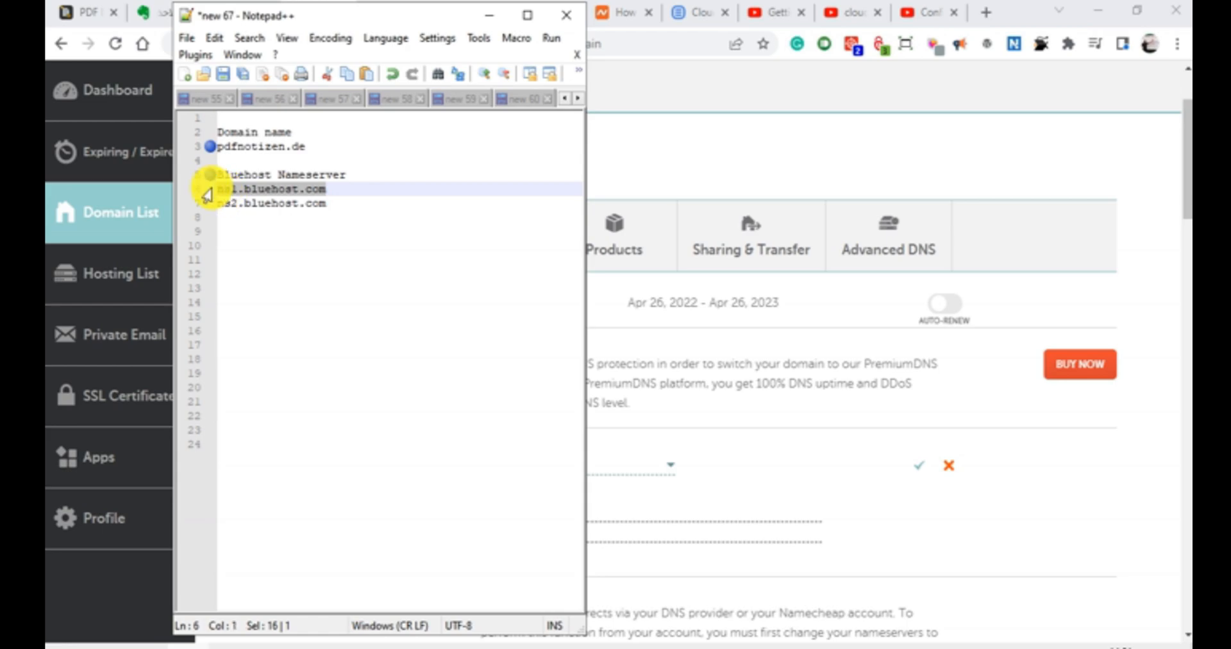
left_click(678, 506)
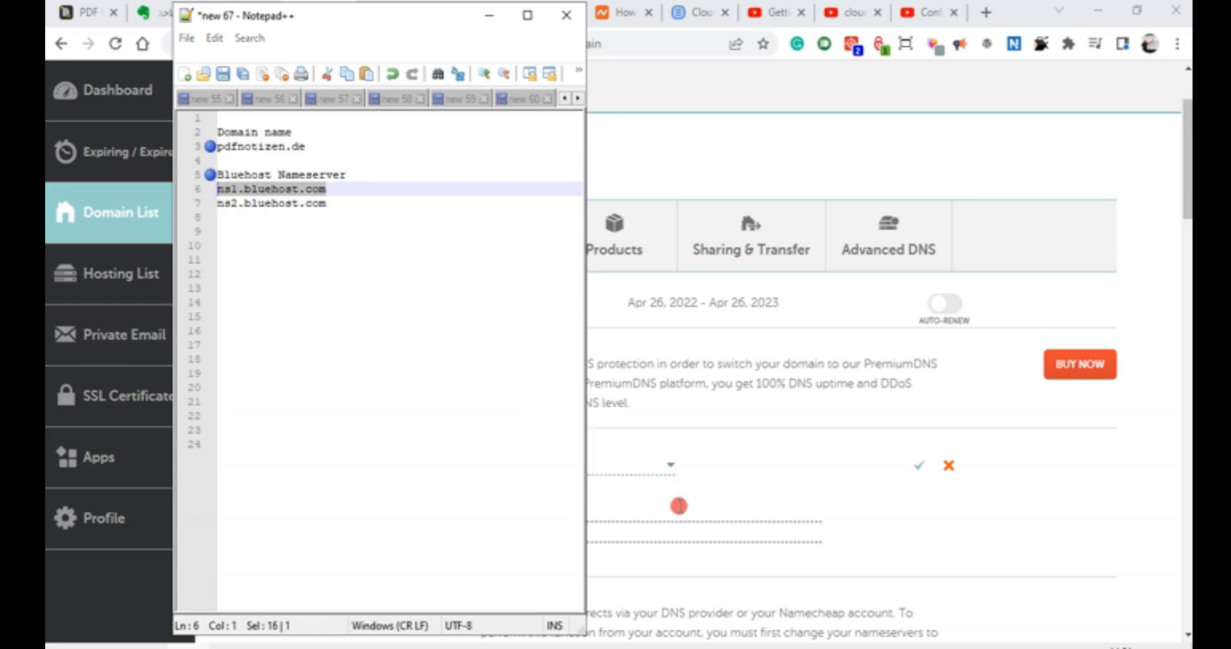
key("ctrl+v")
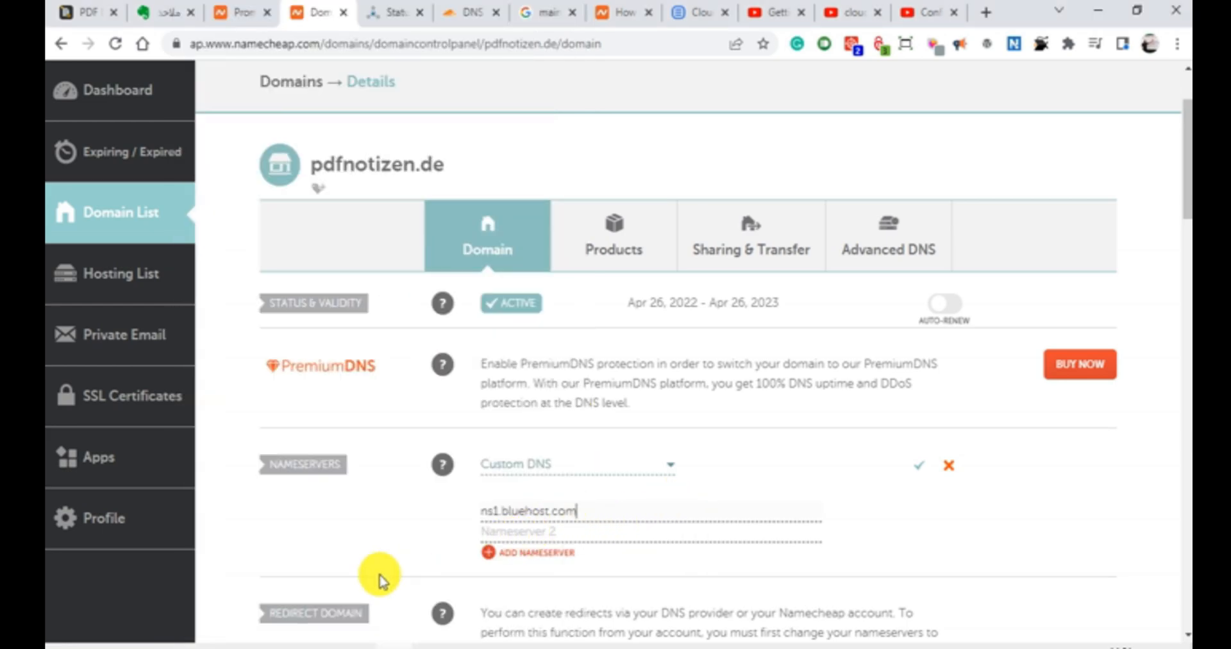
Step: Copy ns2.bluehost.com from the Notepad++ notes and paste it as the second nameserver in Namecheap
left_click(179, 641)
left_click_drag(326, 204, 221, 204)
right_click(220, 209)
left_click(263, 246)
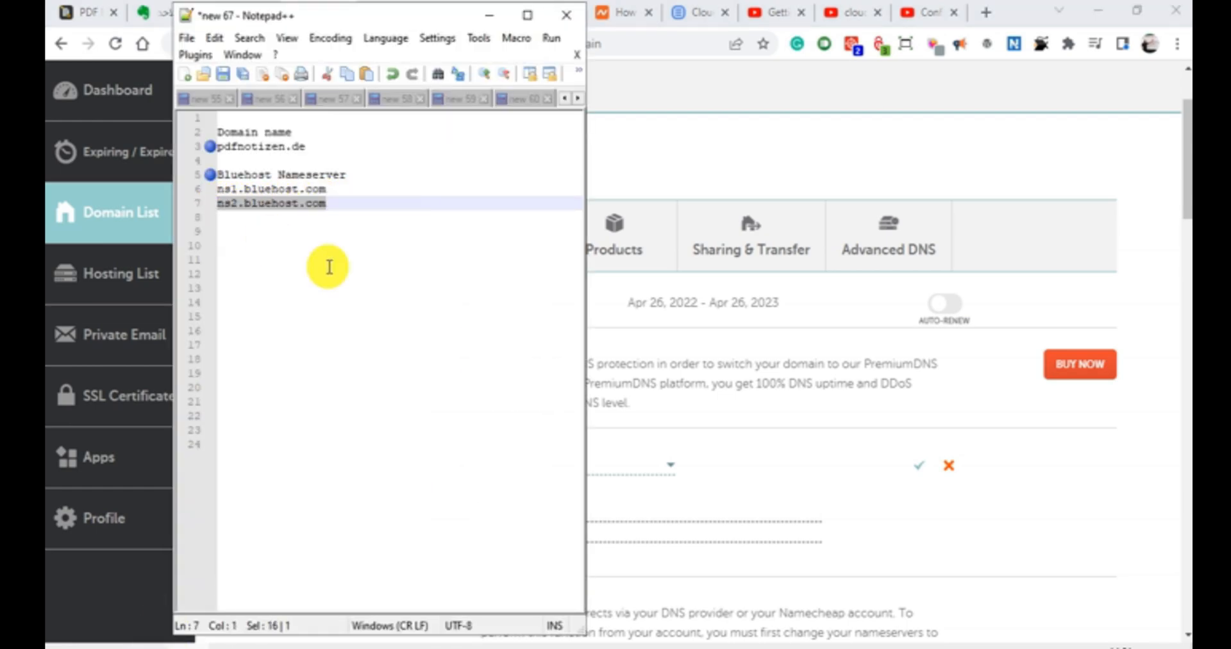
left_click(636, 532)
right_click(635, 533)
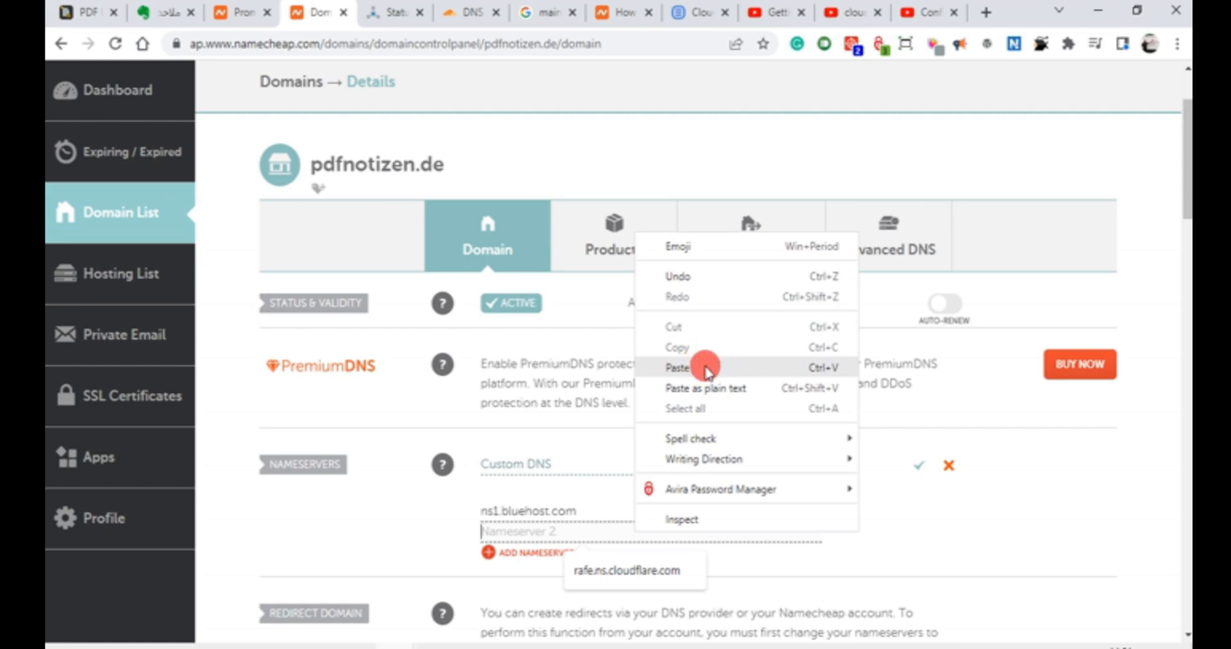
left_click(706, 371)
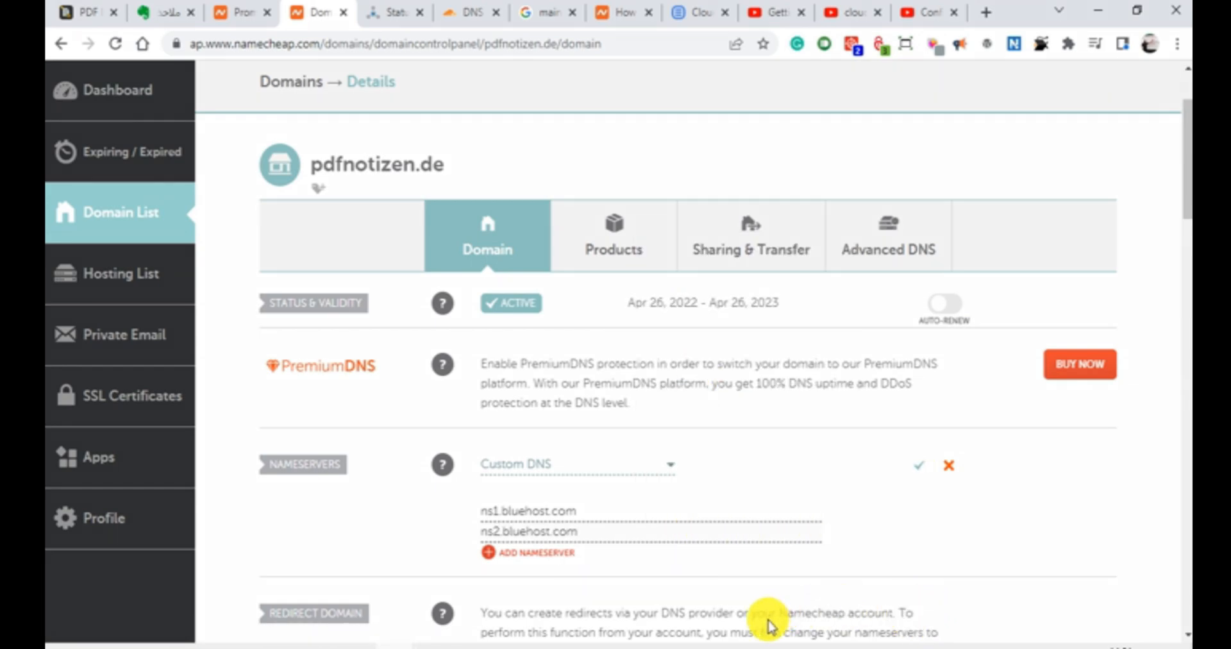
Step: Save the custom nameserver settings for pdfnotizen.de
mouse_move(902, 439)
left_mouse_down()
mouse_move(970, 470)
mouse_move(967, 500)
left_mouse_up()
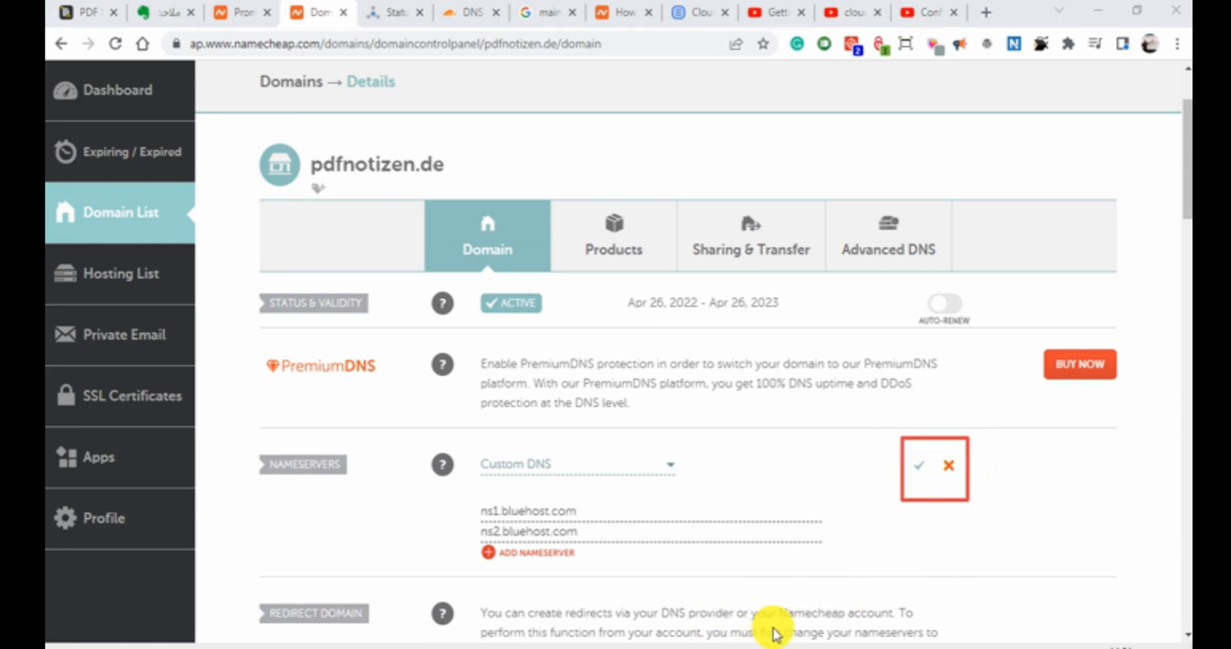
left_click(925, 623)
left_click_drag(852, 469, 920, 465)
left_click(679, 618)
left_click(915, 466)
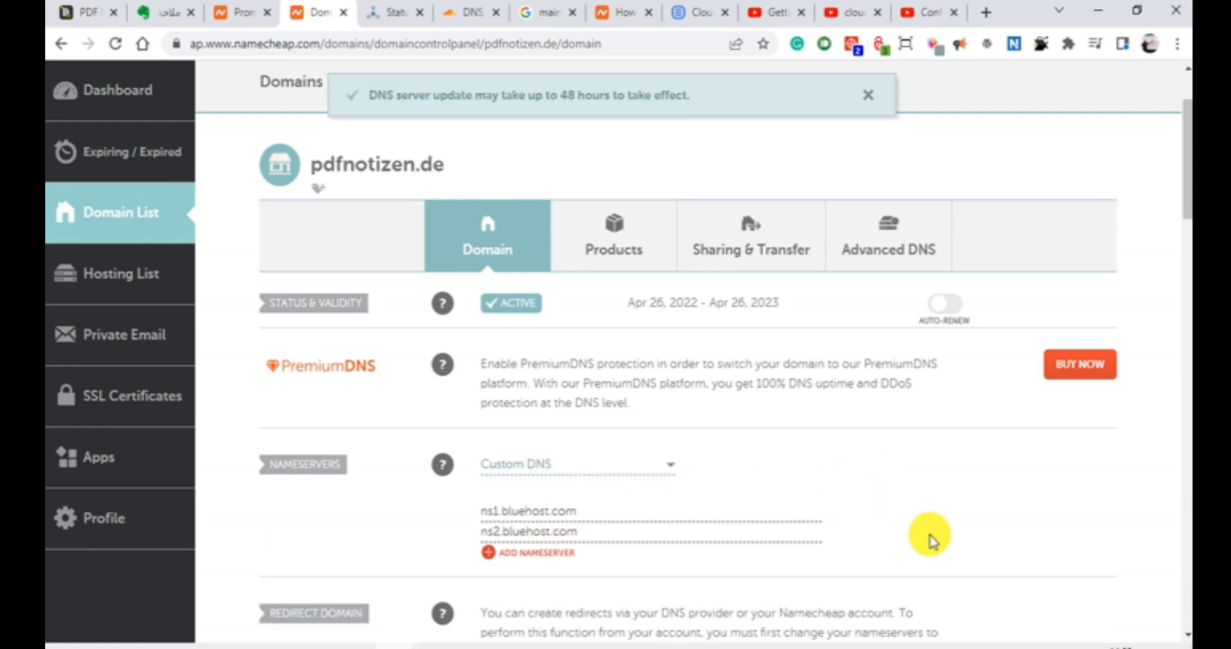
Step: Switch back to Bluehost's Assign Domain page and check the nameservers reported under Verify Ownership for pdfnotizen.de
mouse_move(720, 643)
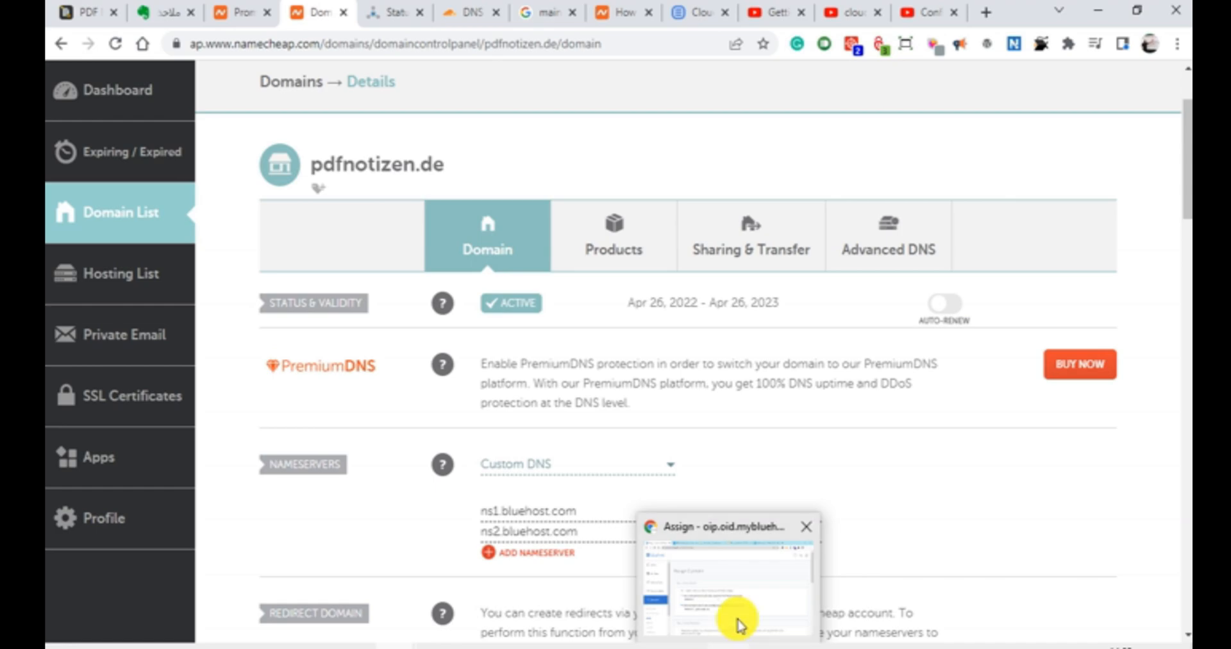
left_click(731, 587)
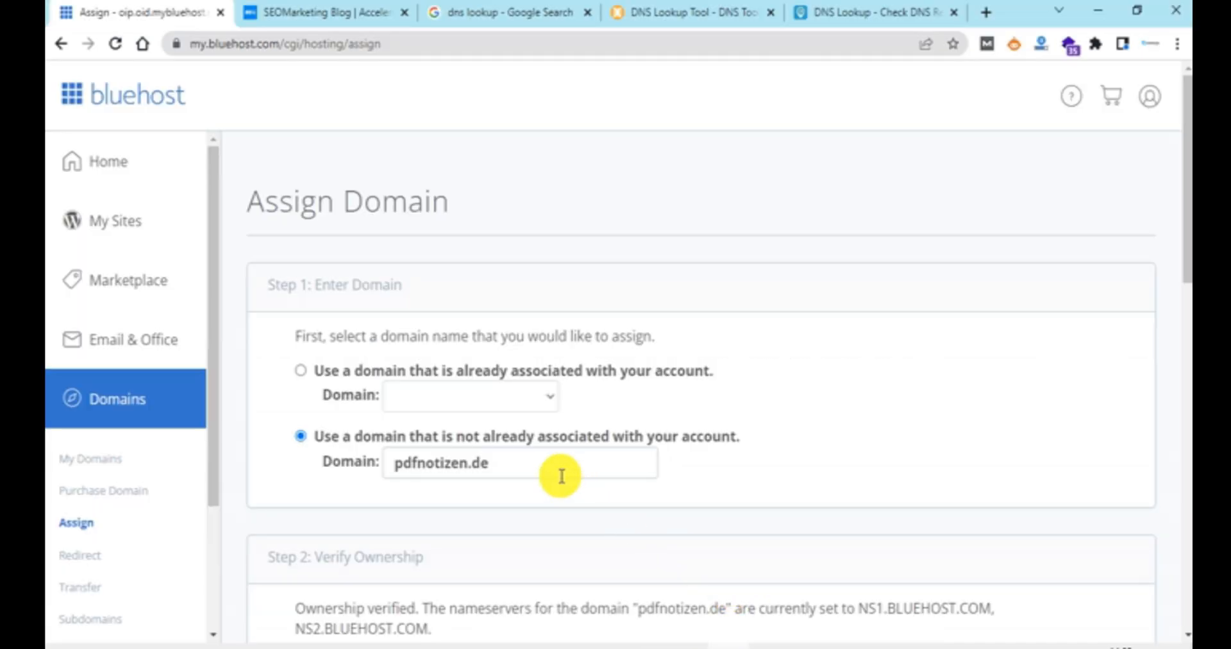
scroll(552, 472, "down", 2)
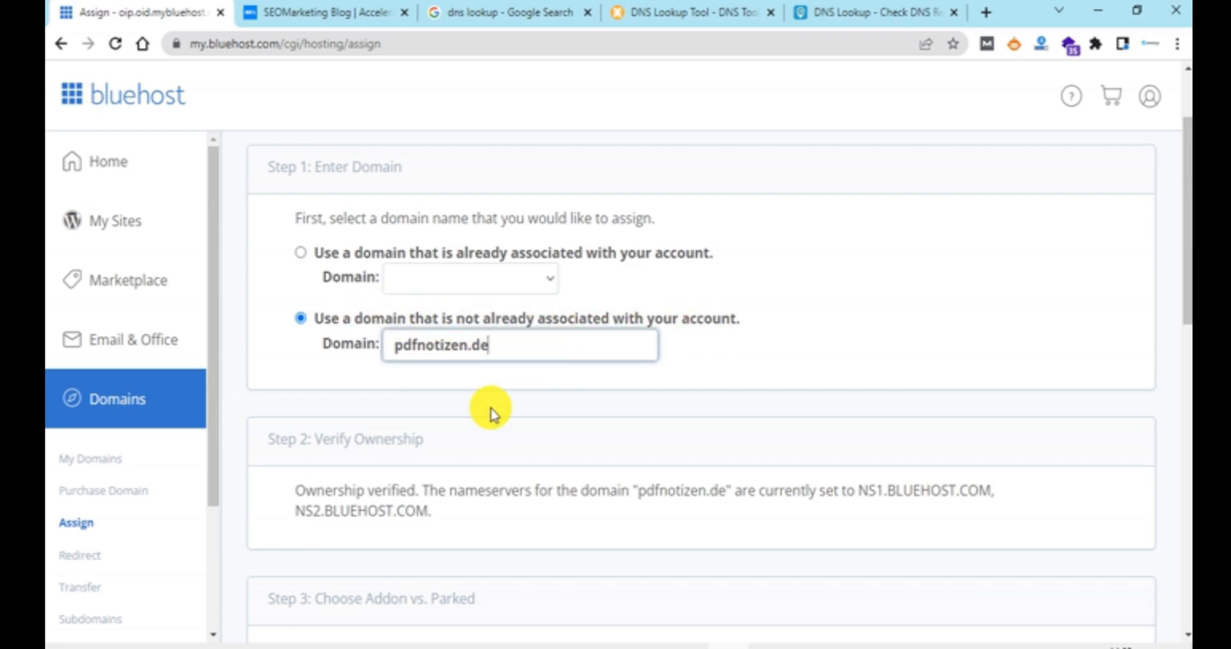
scroll(489, 437, "down", 4)
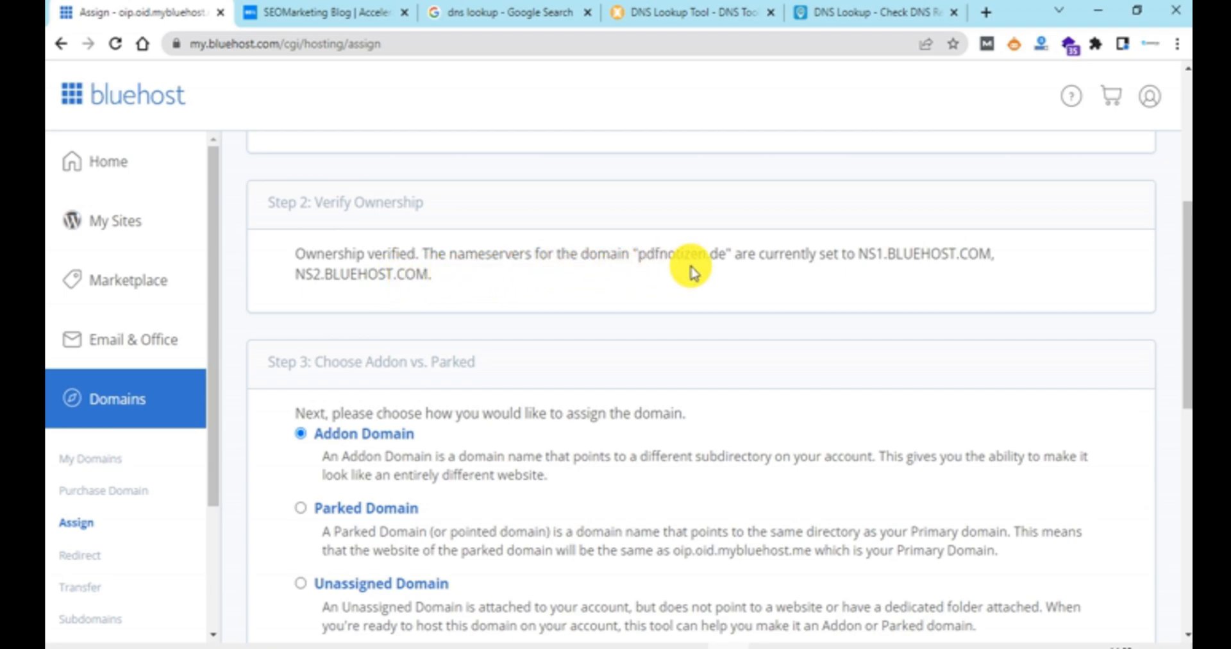
left_click_drag(859, 255, 994, 249)
left_click_drag(293, 275, 424, 275)
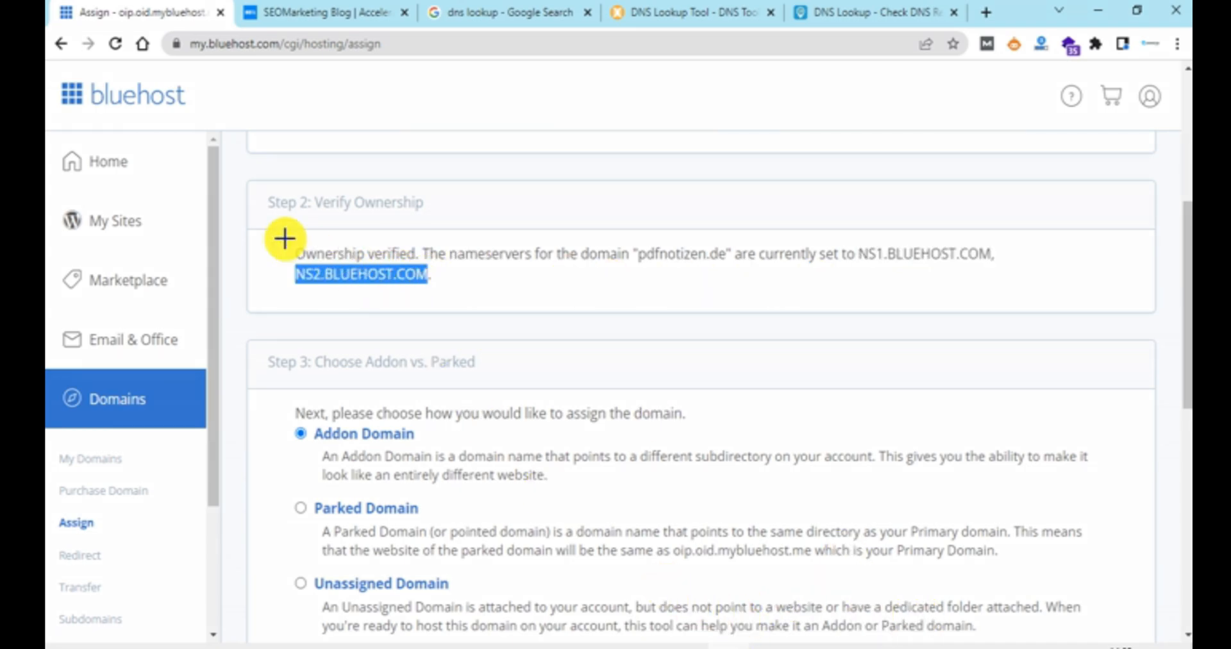
left_click_drag(266, 221, 748, 359)
mouse_move(897, 388)
left_mouse_down()
mouse_move(1038, 333)
mouse_move(1039, 307)
left_mouse_up()
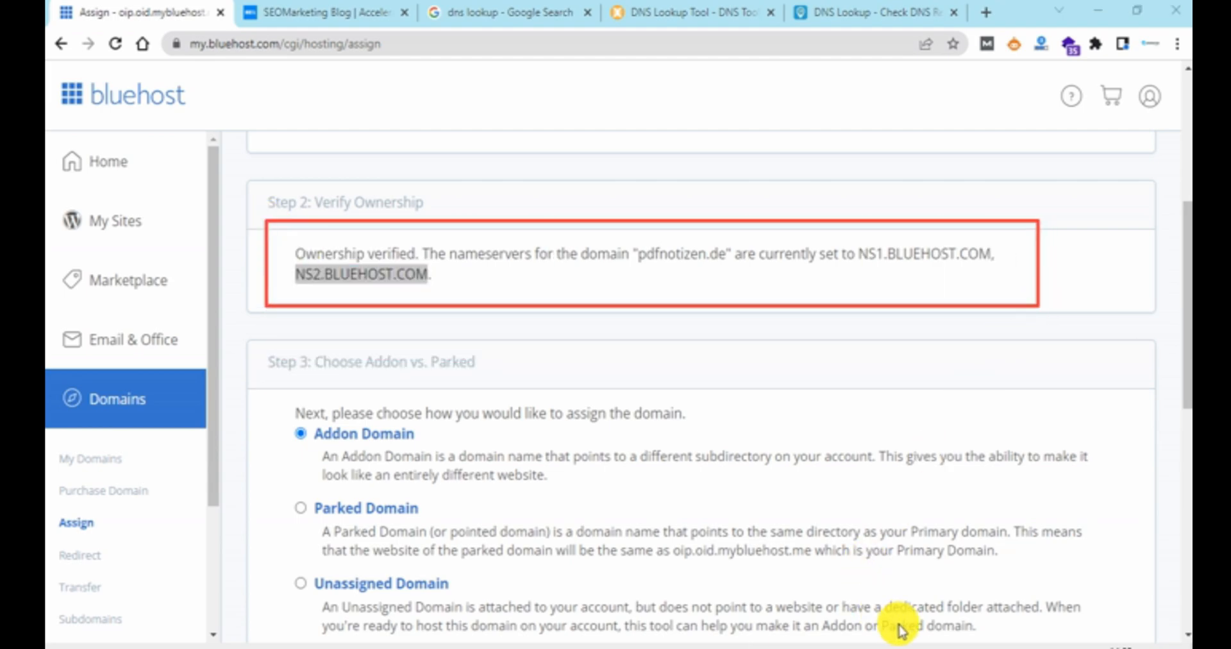
left_click_drag(1051, 352, 960, 266)
mouse_move(244, 357)
left_mouse_down()
mouse_move(336, 311)
mouse_move(329, 294)
left_mouse_up()
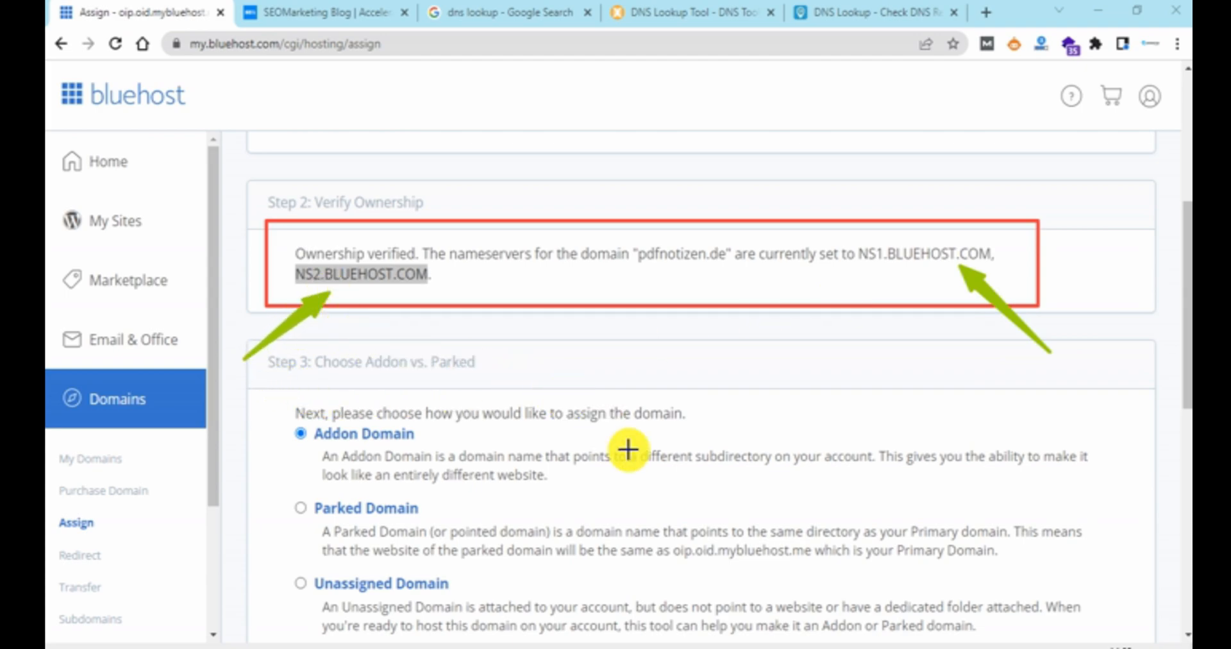
left_click(671, 619)
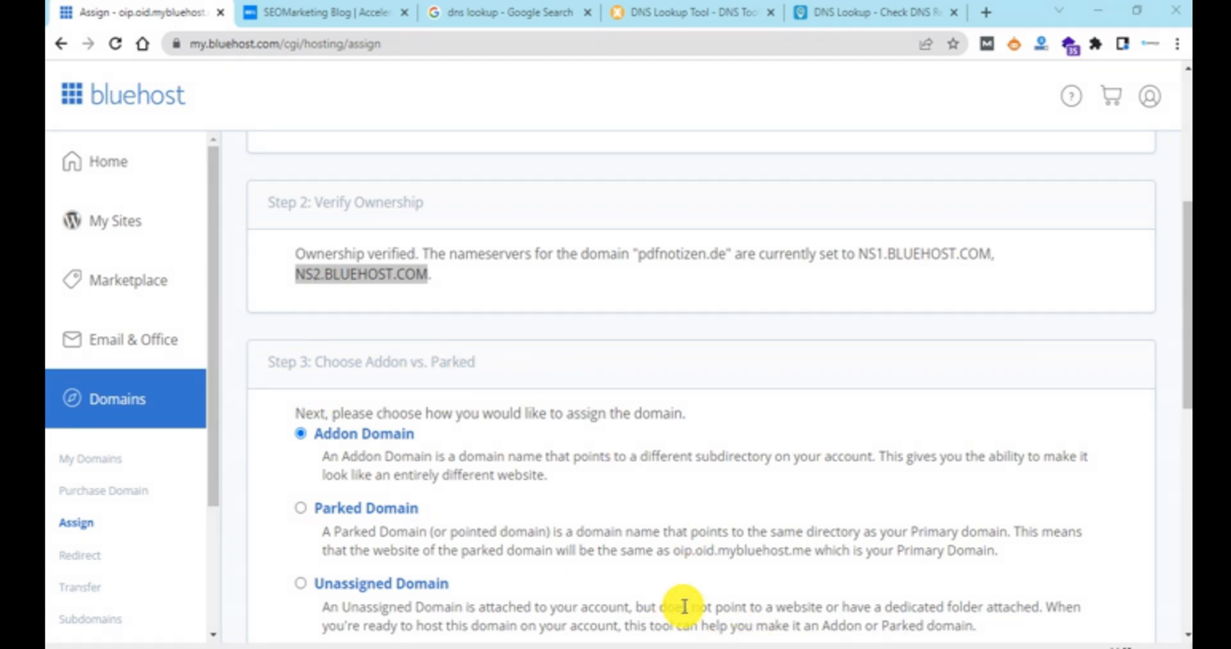
Step: Review the domain assignment types under Choose Addon vs. Parked, keeping Addon Domain as the chosen option
left_click(642, 417)
scroll(701, 454, "down", 2)
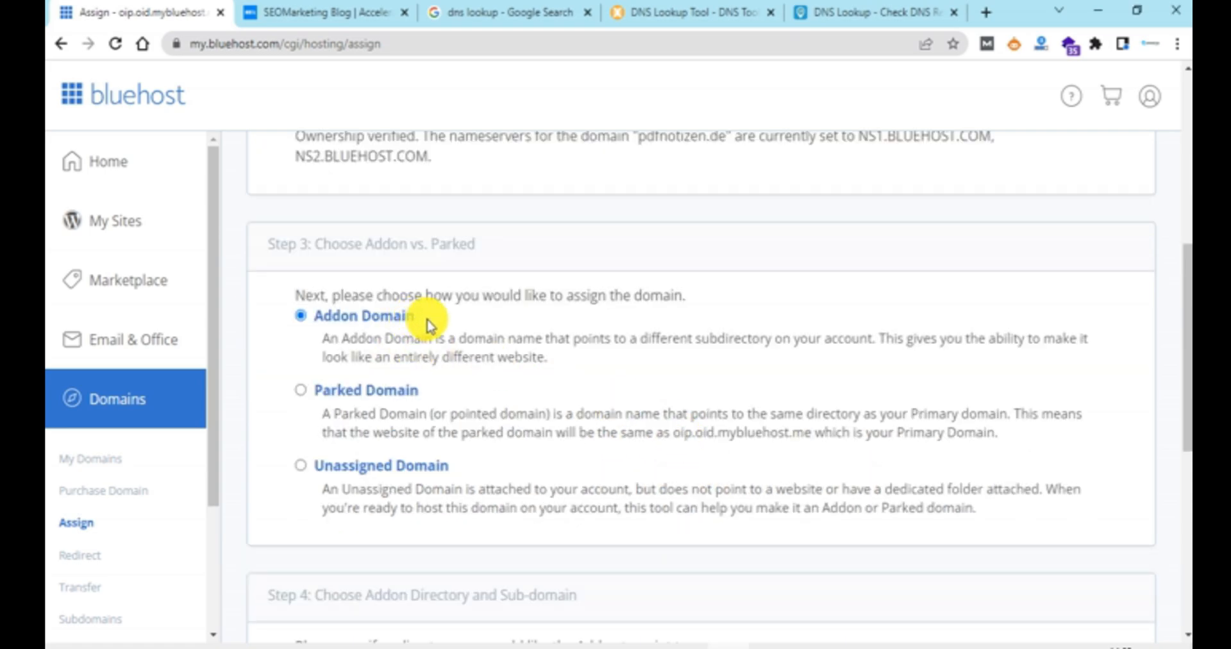
left_click_drag(425, 318, 321, 314)
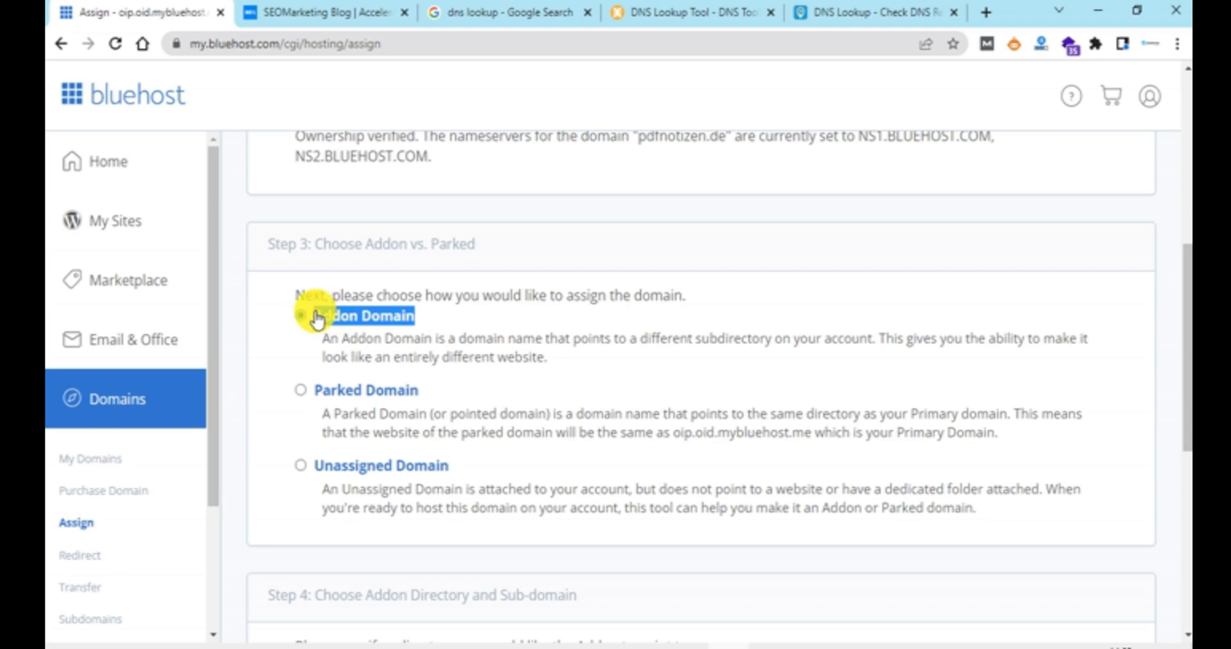
left_click(581, 241)
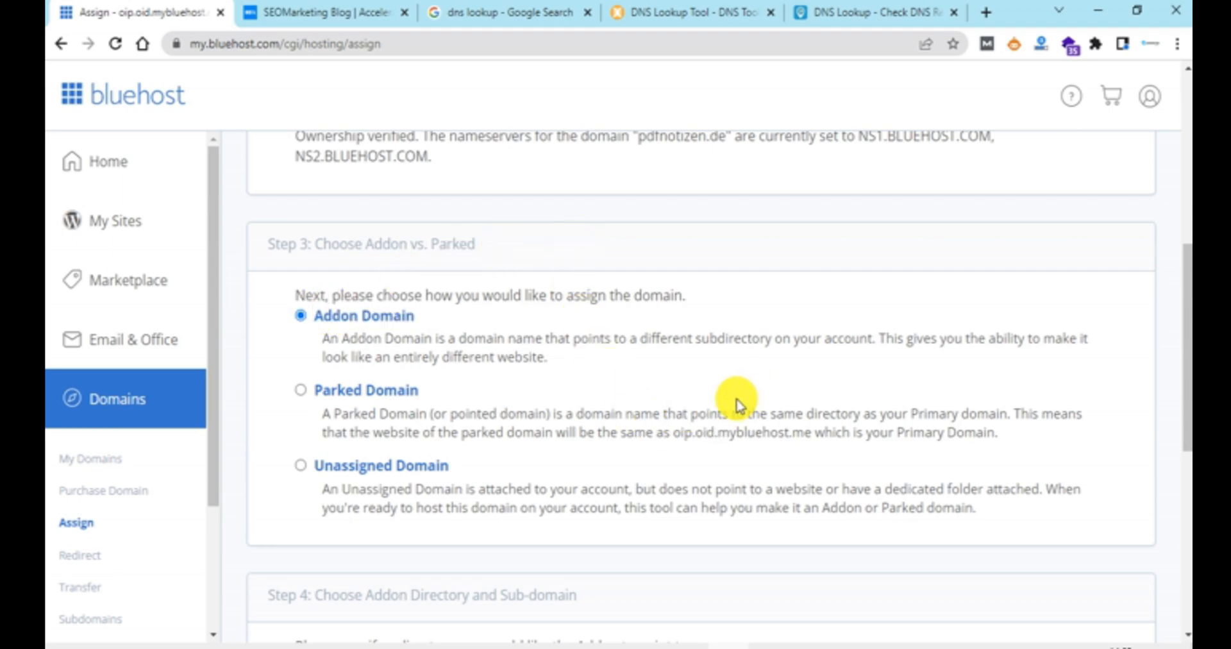
Step: Assign pdfnotizen.de as an addon domain using the new directory public_html/pdfnotizen and the sub-domain pdfnotizen-de
scroll(737, 404, "down", 5)
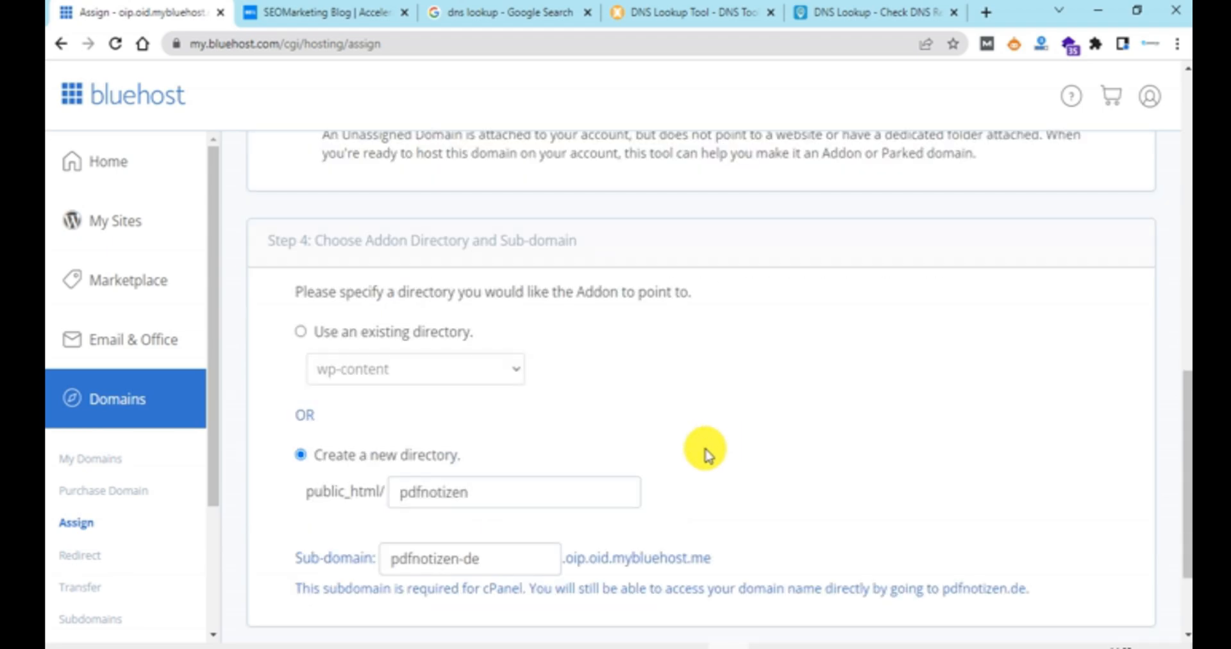
scroll(705, 455, "down", 2)
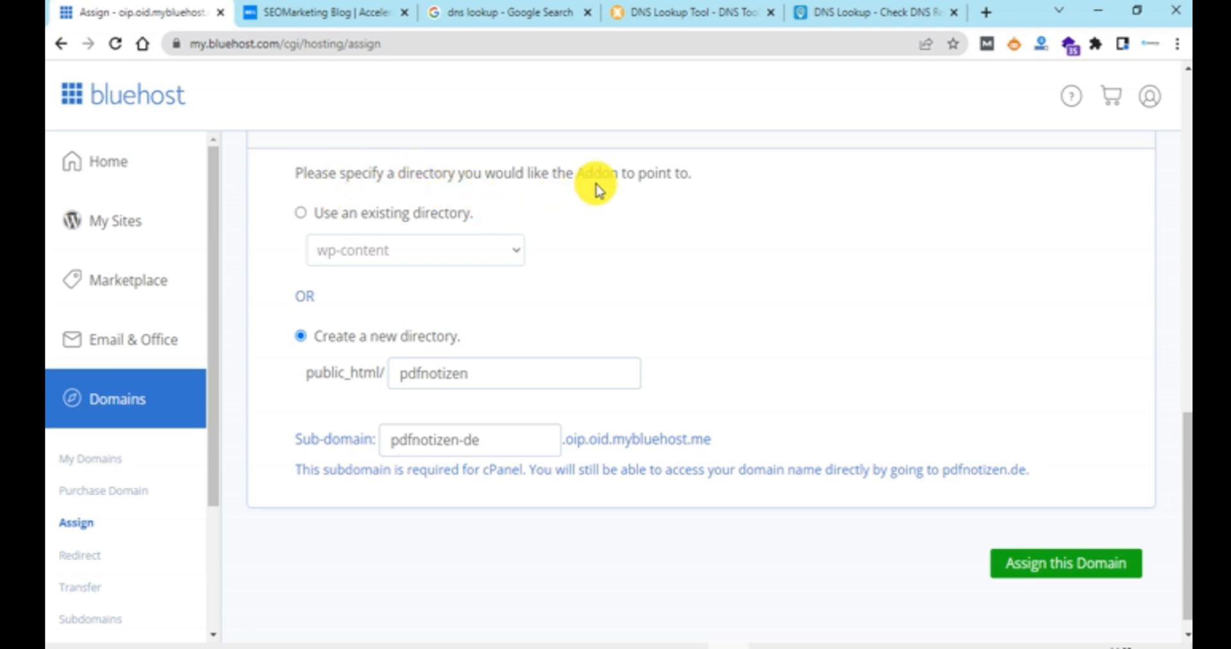
left_click_drag(358, 214, 431, 213)
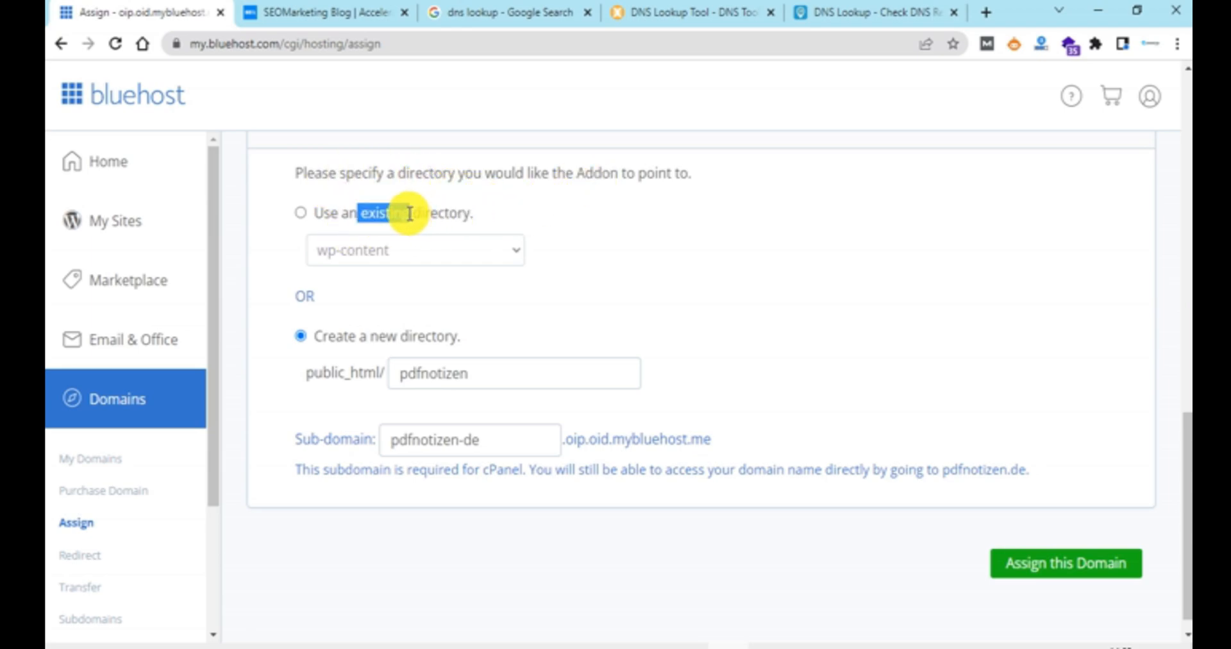
left_click(320, 331)
left_click_drag(377, 335, 460, 335)
left_click(429, 327)
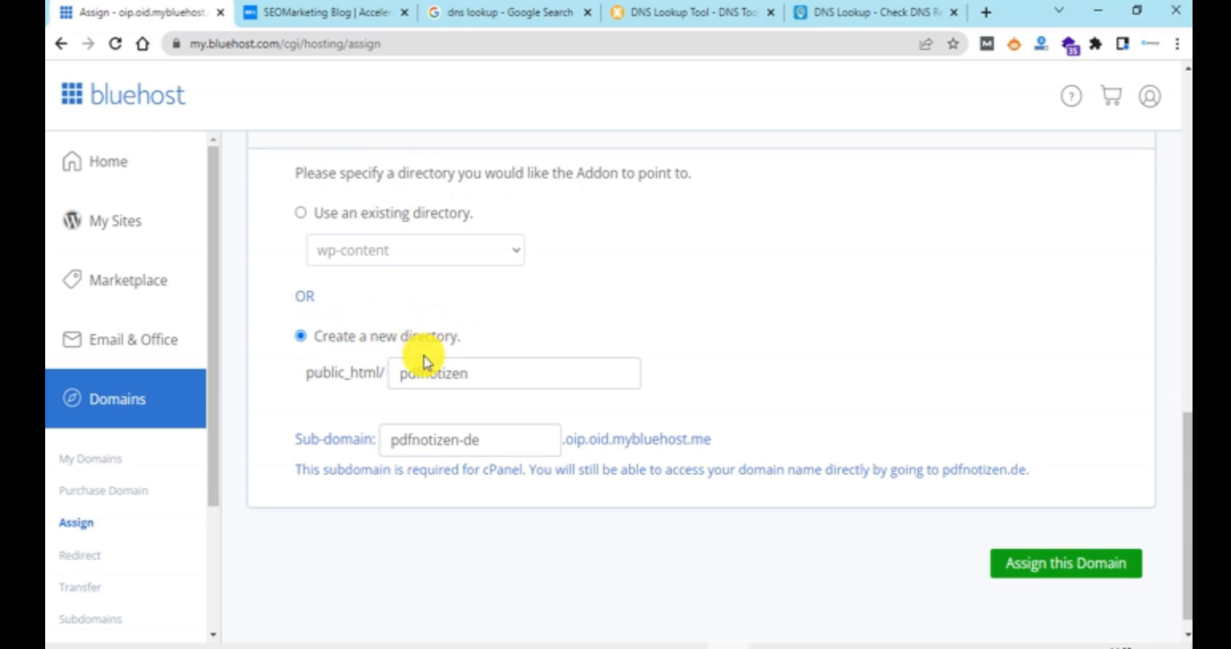
left_click_drag(487, 376, 398, 360)
left_click(435, 380)
left_click(499, 374)
left_click(508, 412)
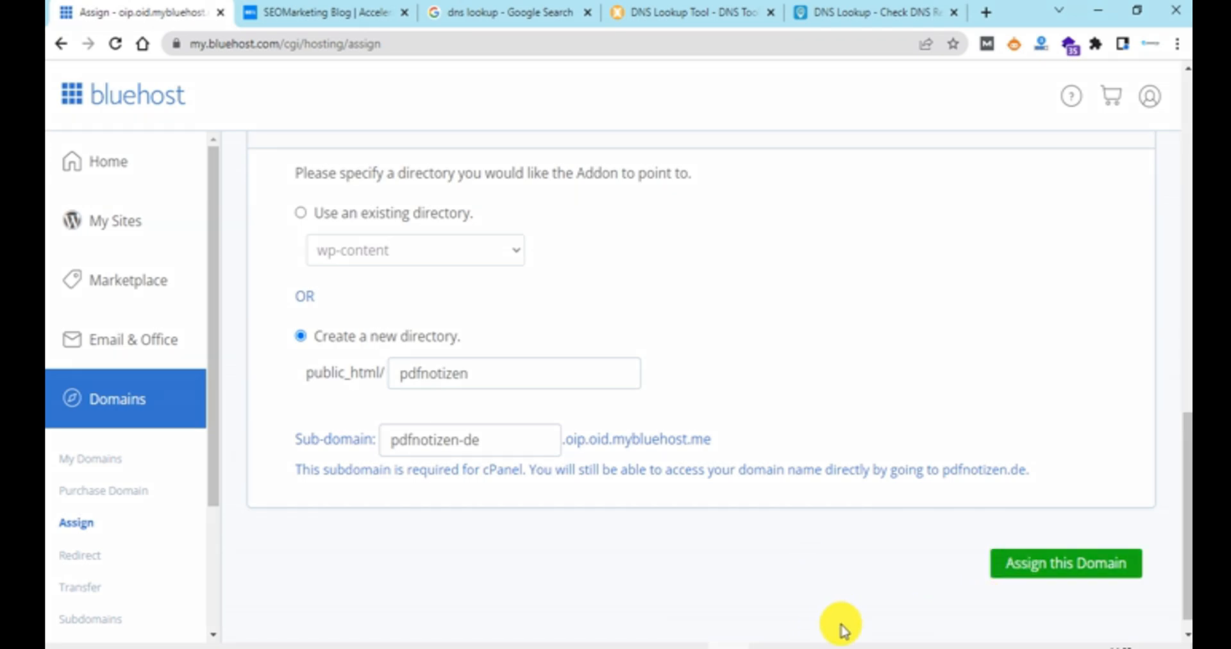
mouse_move(776, 529)
left_mouse_down()
mouse_move(905, 532)
mouse_move(980, 559)
left_mouse_up()
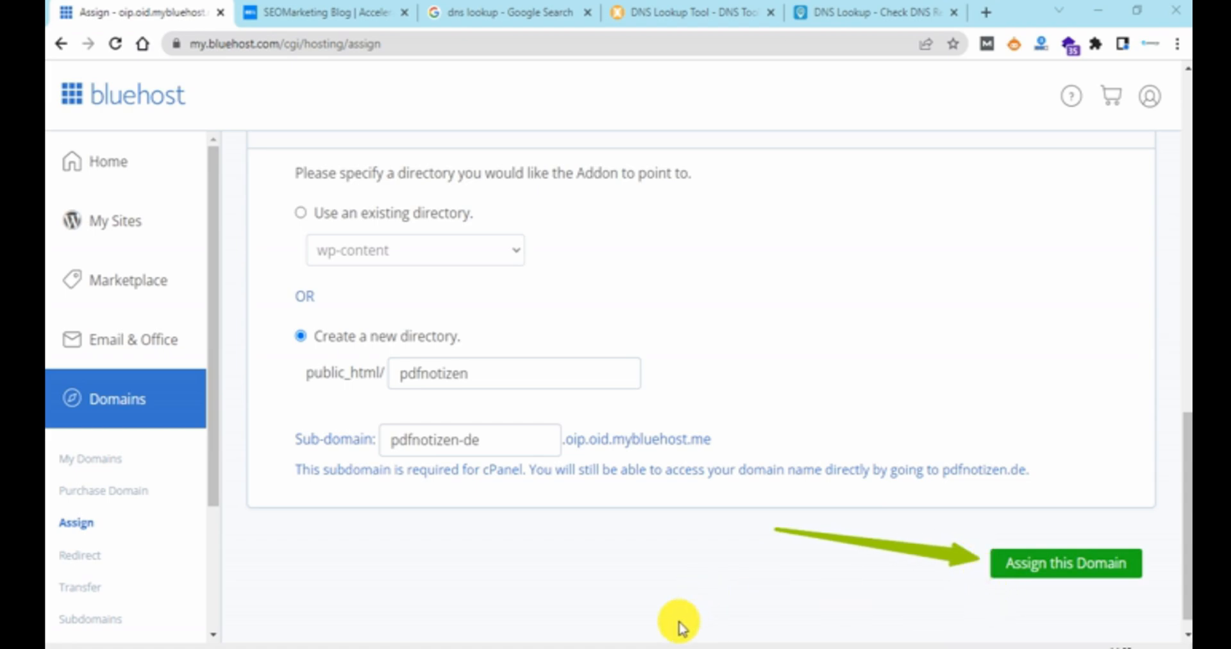
left_click(1033, 565)
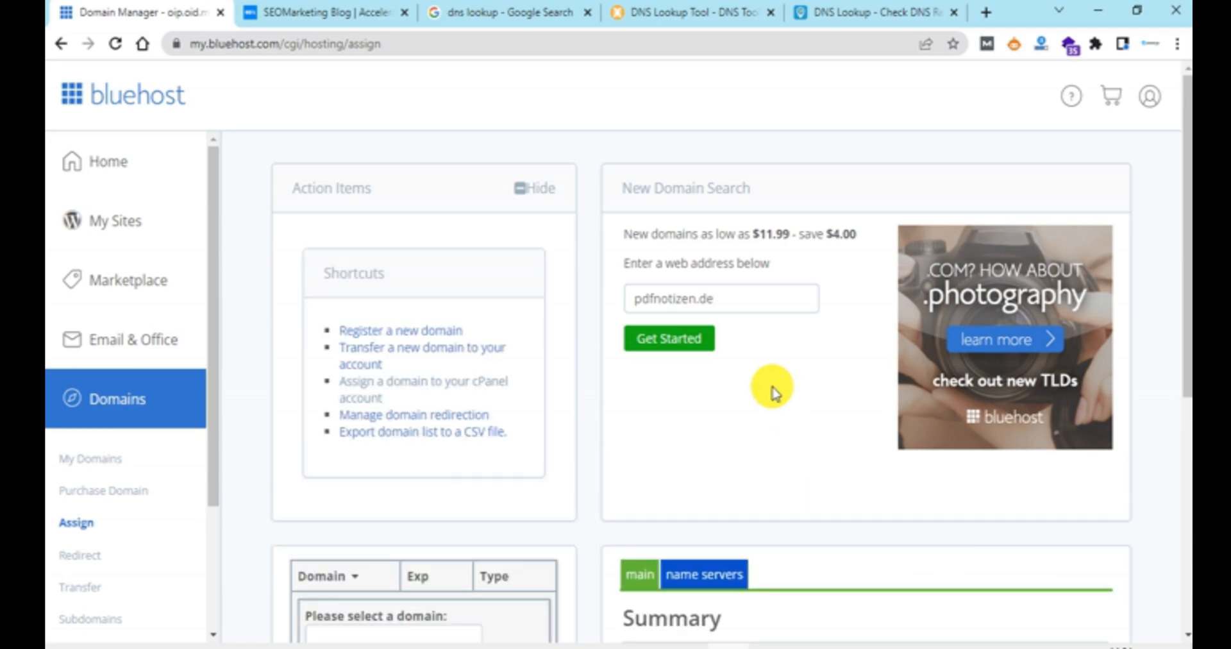
Step: Check the Domain Manager summary for the assignment result of pdfnotizen.de
scroll(772, 391, "down", 3)
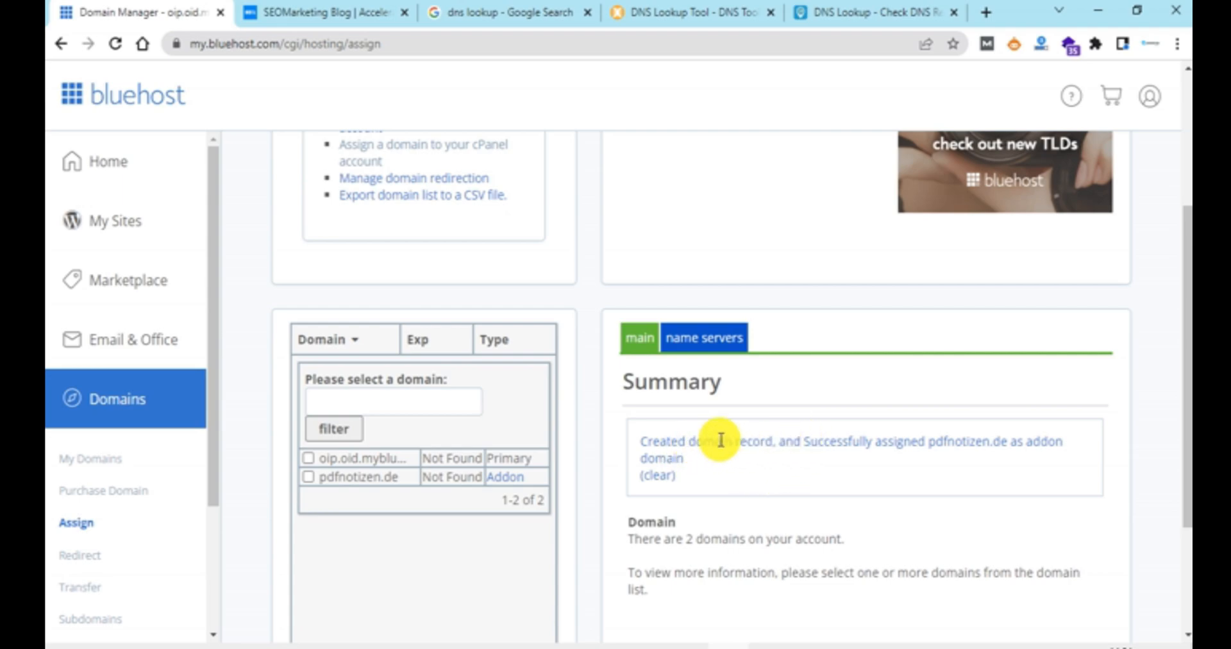
left_click_drag(803, 441, 1074, 447)
left_click(1013, 463)
left_click(749, 456)
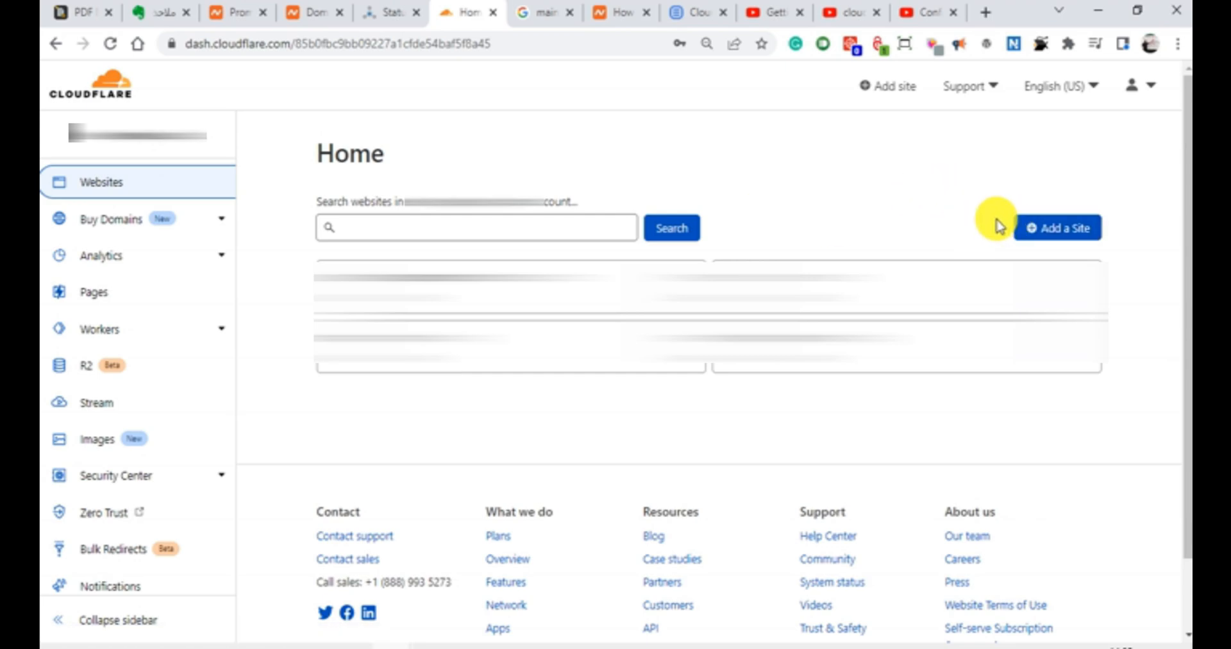
Step: Add a new site in Cloudflare for pdfnotizen.de, copying the domain name from the Notepad++ notes
left_click(1052, 224)
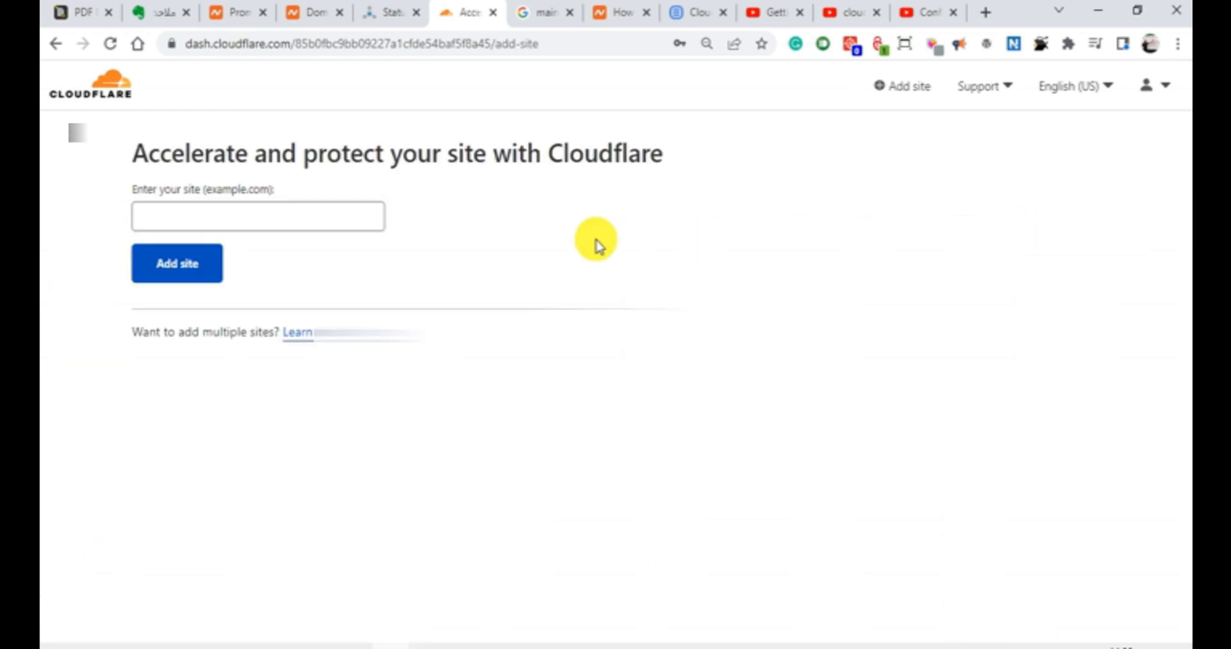
left_click(282, 216)
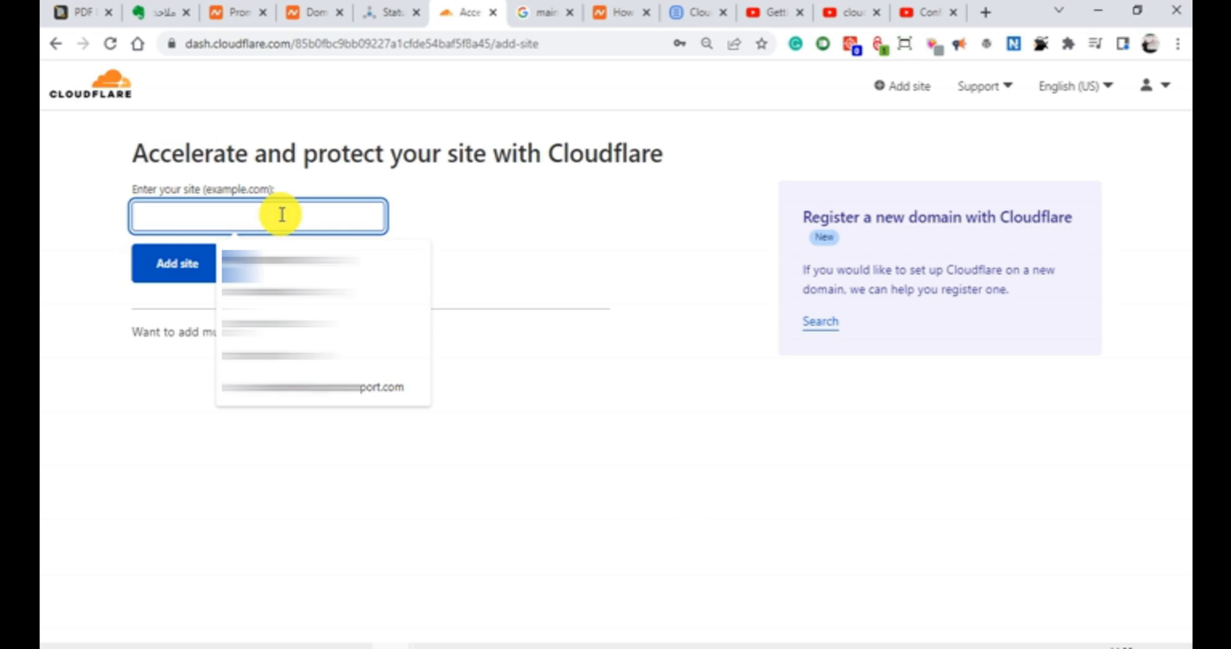
left_click(185, 646)
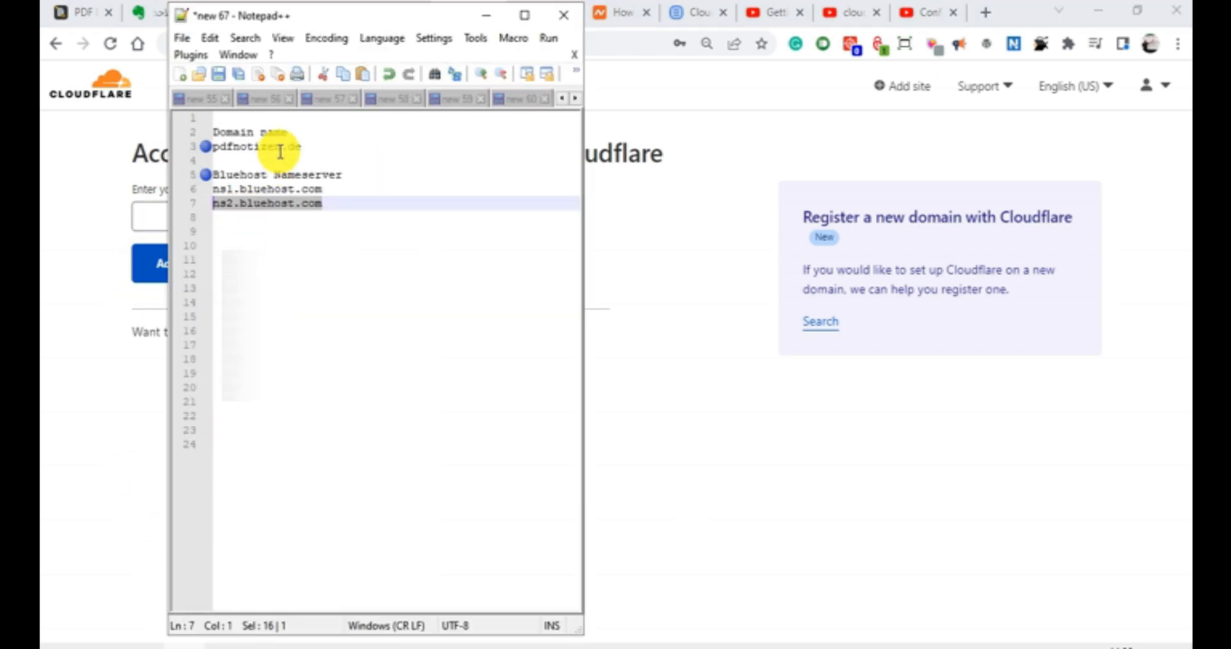
left_click_drag(302, 146, 226, 147)
right_click(220, 151)
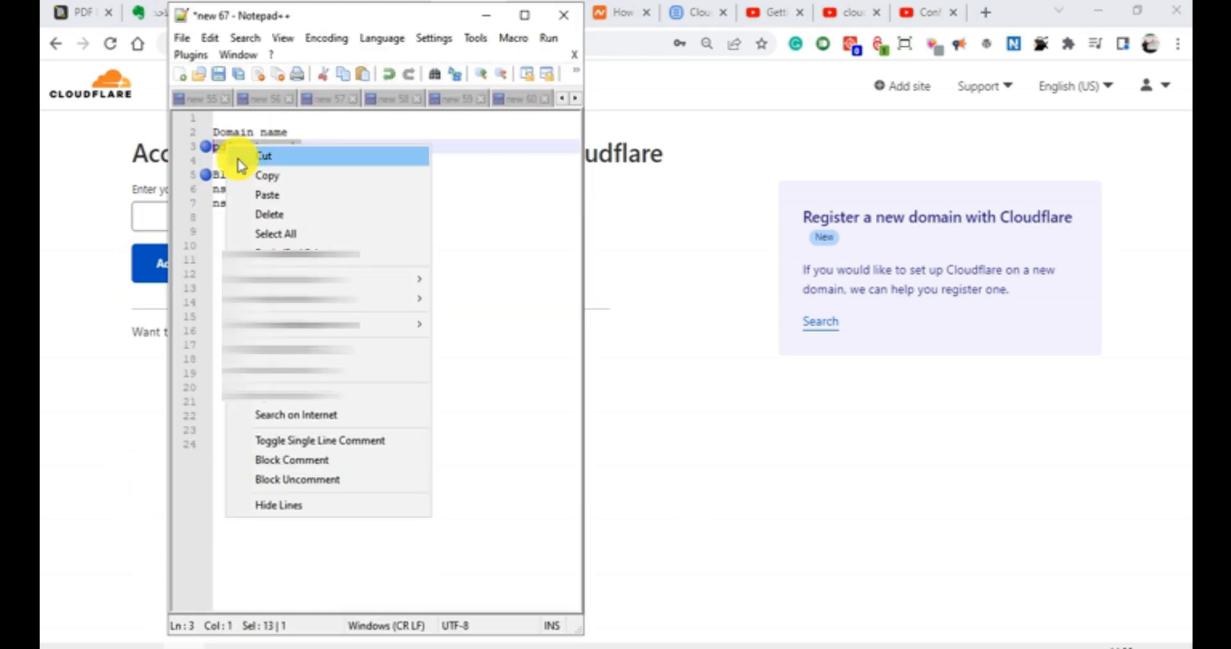
left_click(243, 180)
left_click(159, 214)
right_click(159, 214)
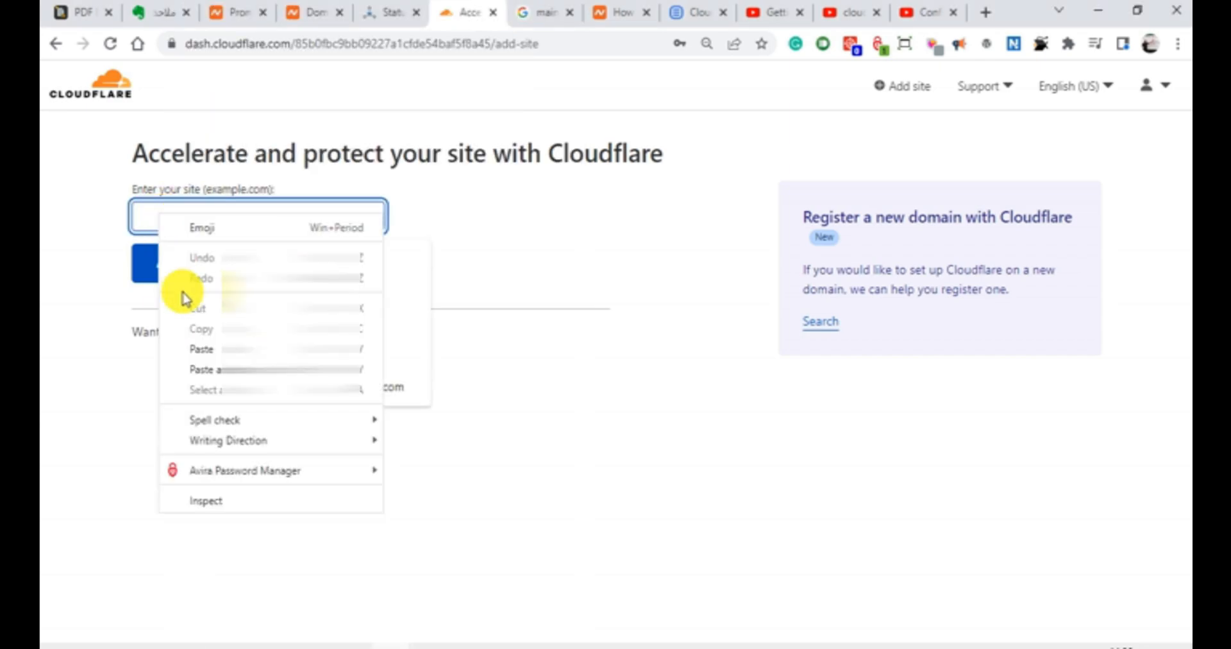
left_click(198, 352)
left_click(189, 273)
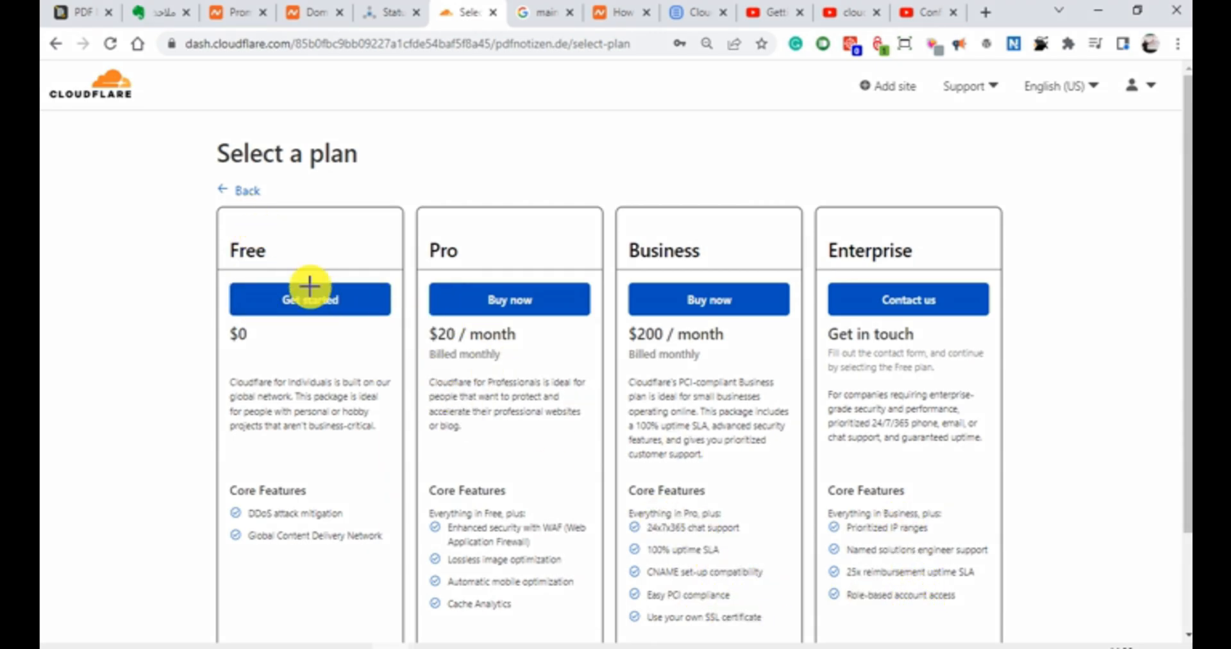
Step: Compare the Cloudflare plans and choose the Free plan to start the DNS record scan
left_click_drag(220, 209, 403, 613)
key("Escape")
scroll(501, 507, "down", 2)
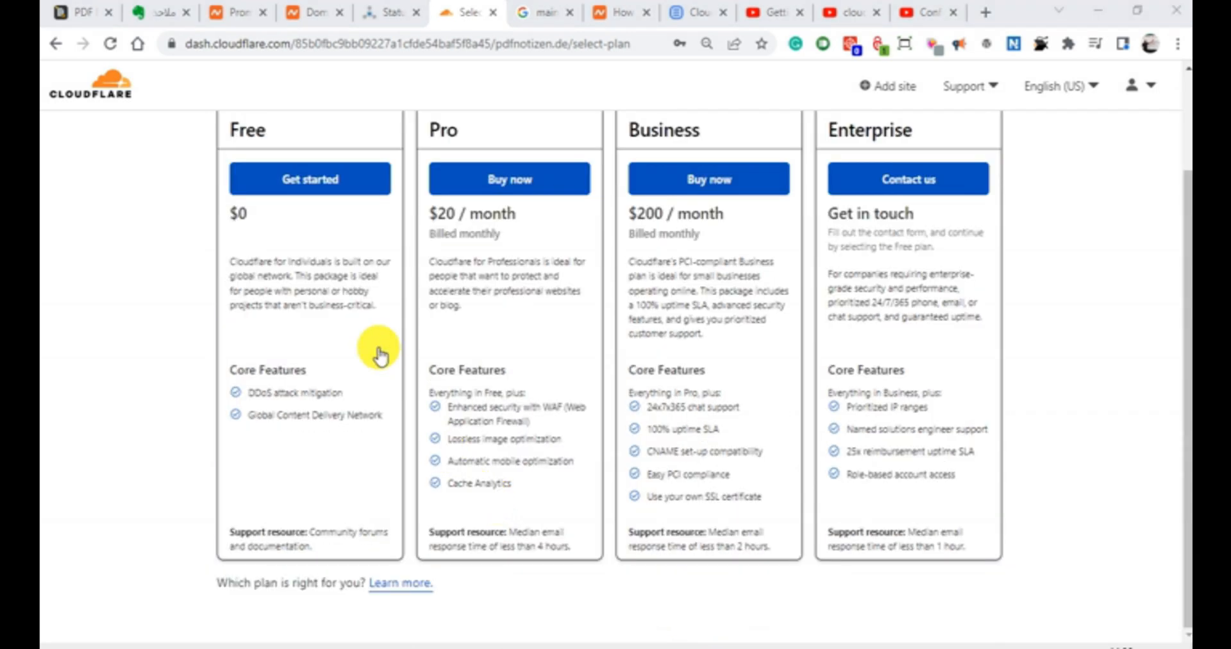
scroll(359, 331, "up", 2)
left_click(334, 306)
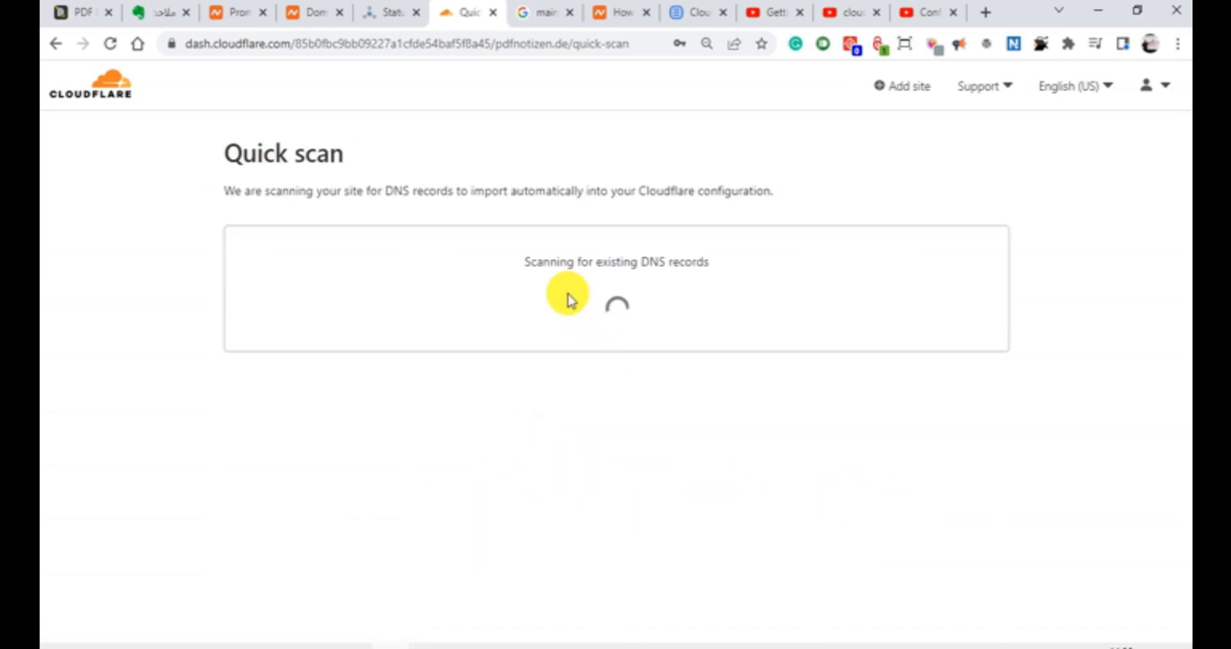
left_click_drag(590, 263, 734, 272)
left_click(733, 272)
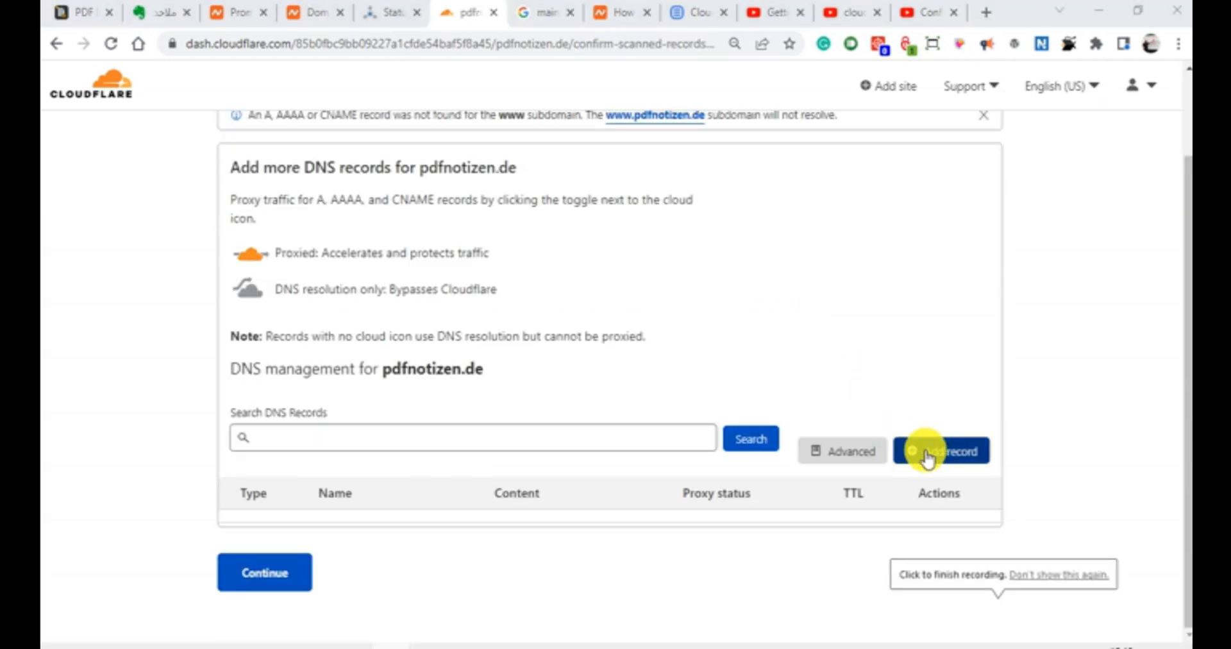
Step: Start a new DNS record for pdfnotizen.de with type A and the name @
left_click(927, 452)
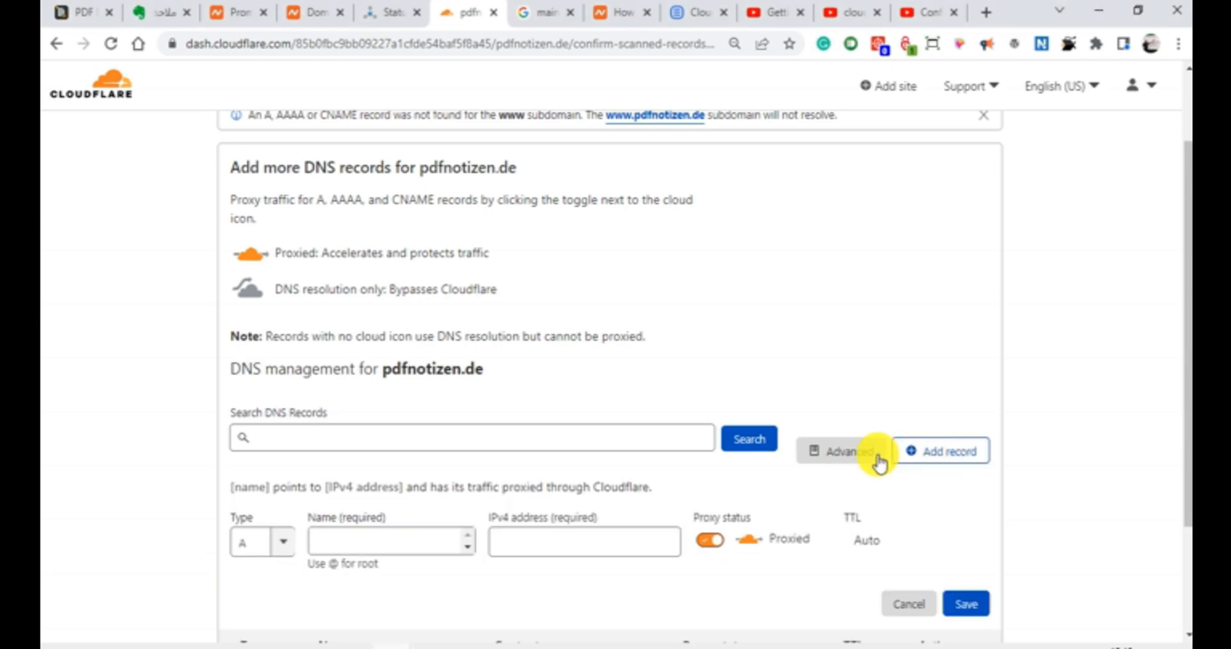
scroll(181, 537, "down", 2)
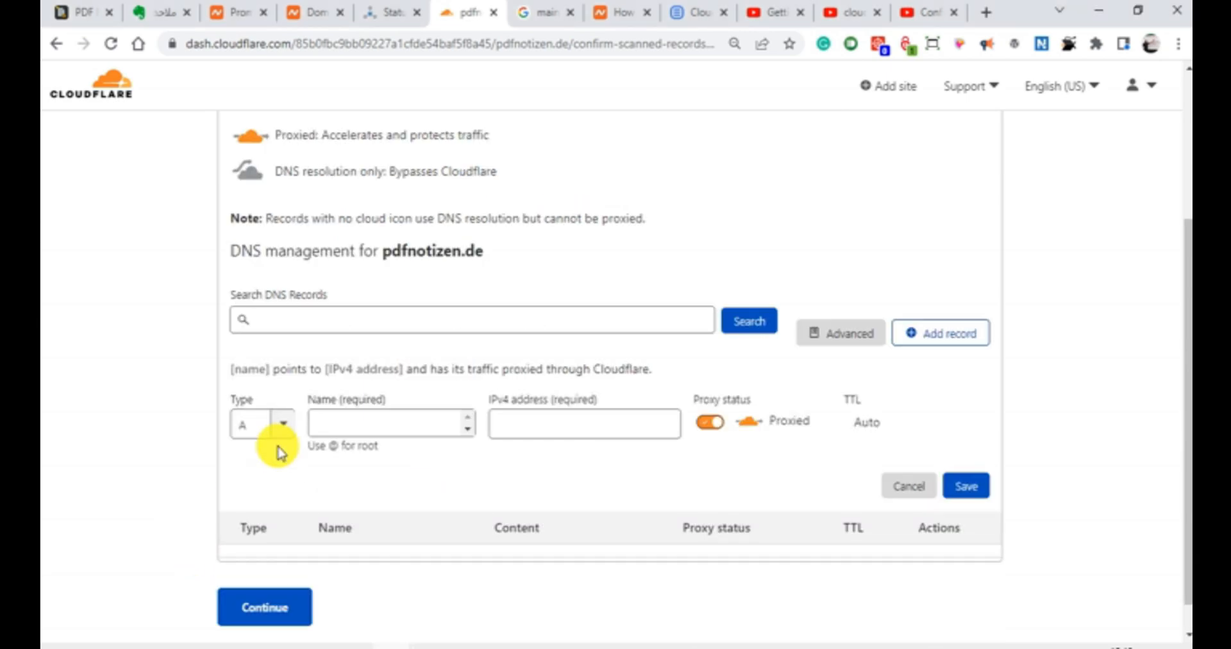
left_click(278, 423)
left_click(254, 460)
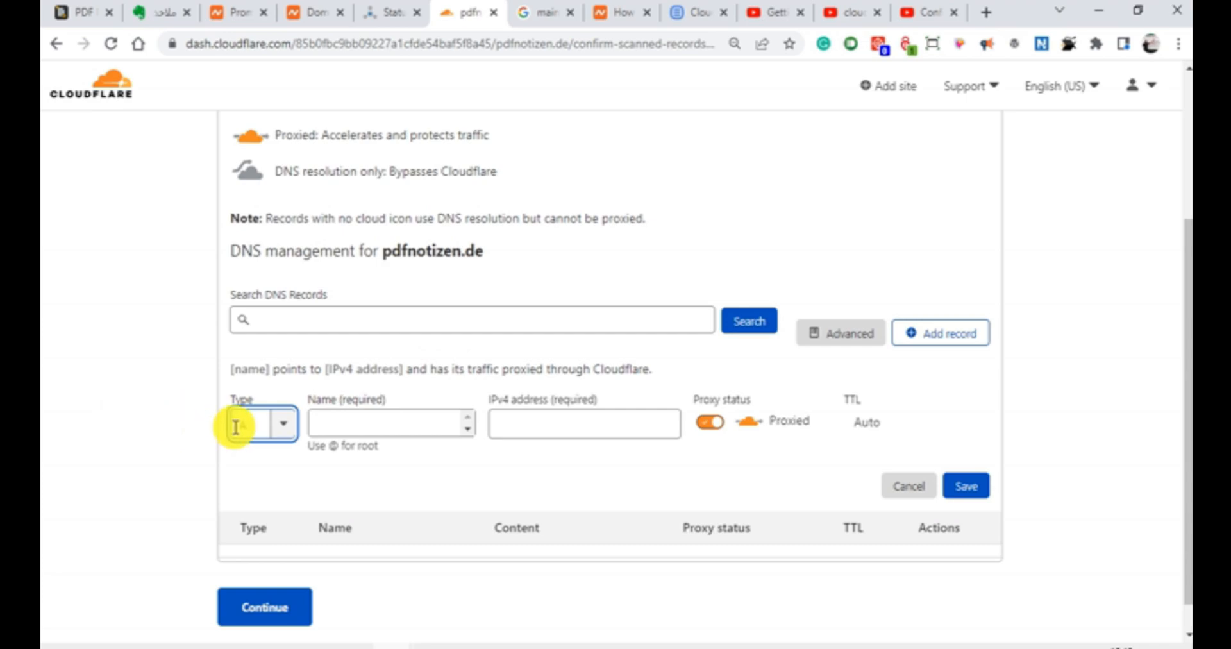
left_click(374, 424)
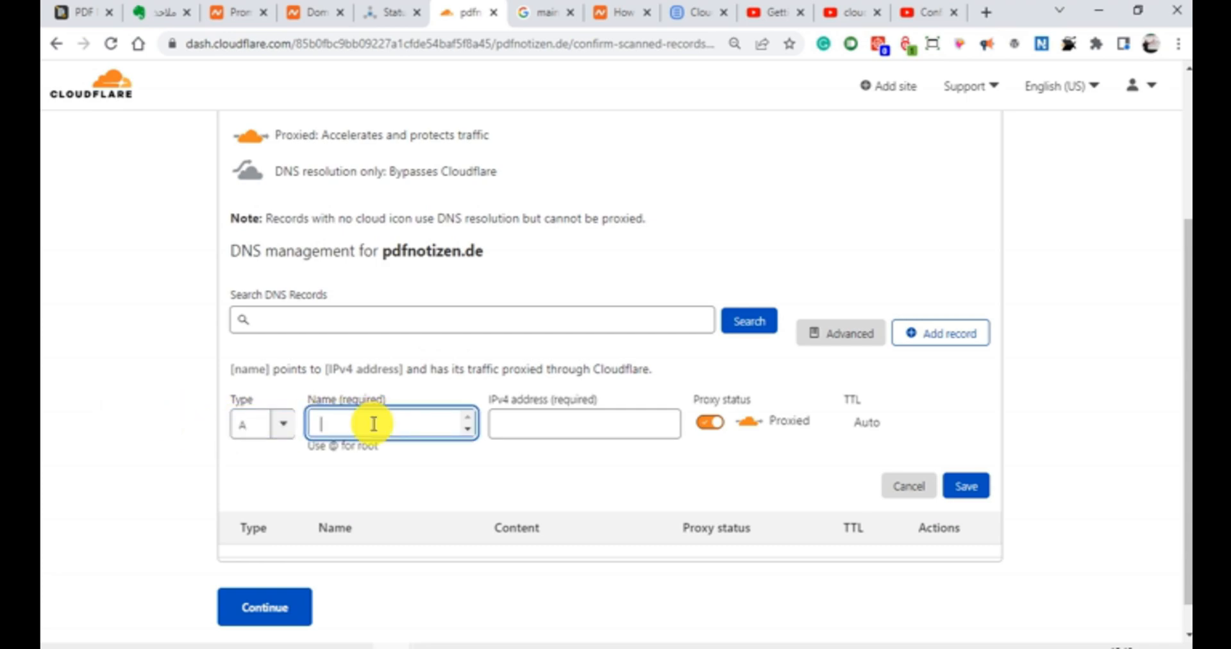
type("@")
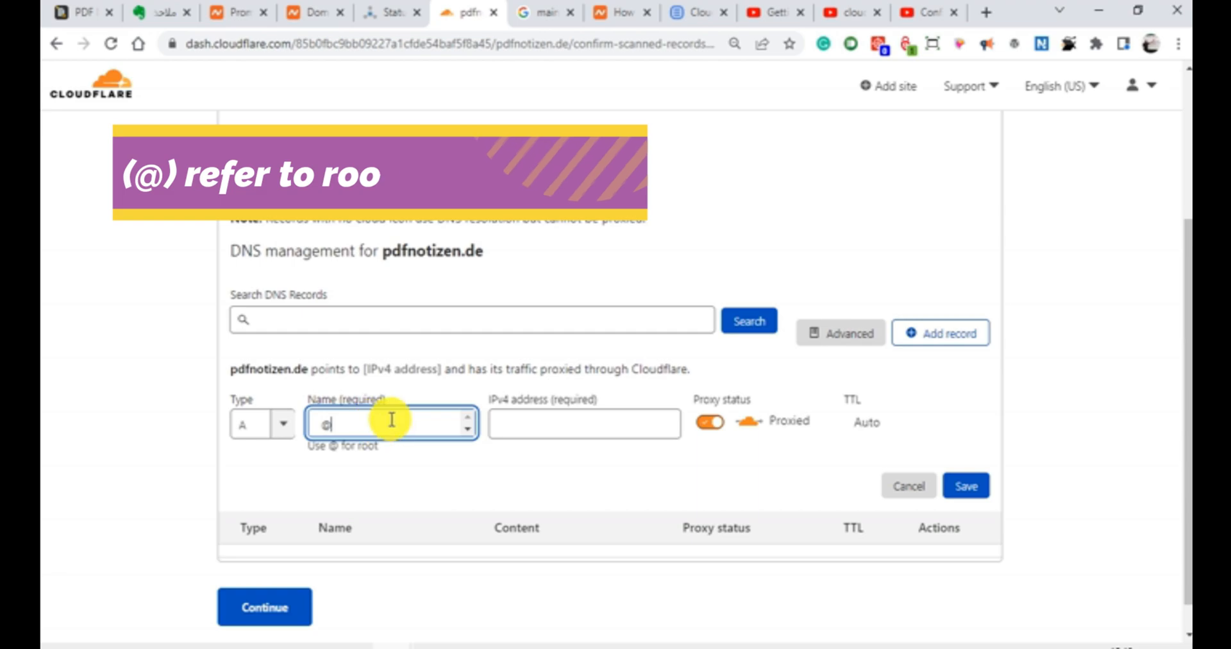
Step: Switch to Bluehost's cPanel and copy the shared IP address 162.241.252.242
left_click(524, 418)
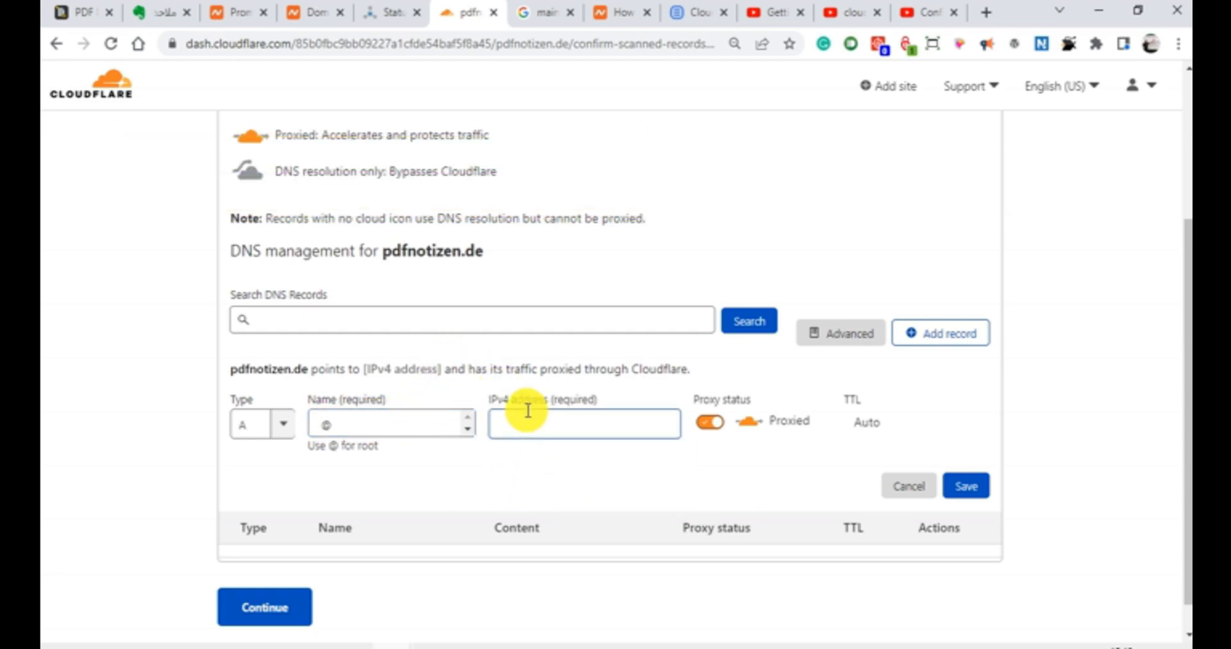
left_click(528, 410)
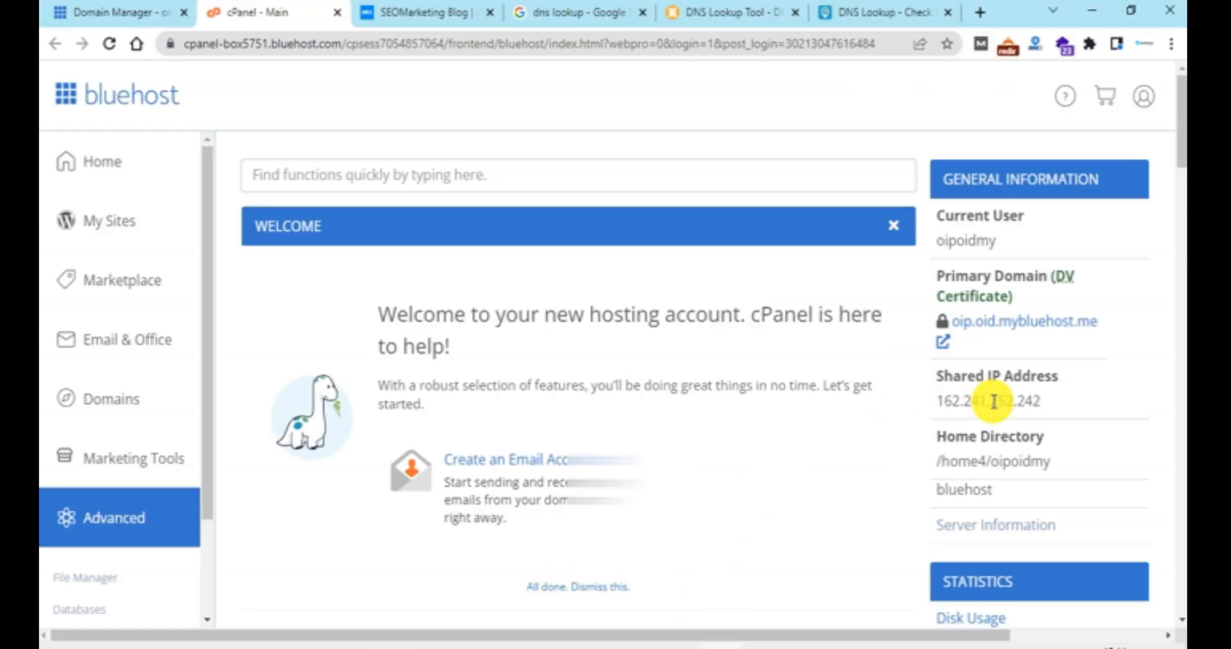
double_click(994, 401)
right_click(994, 400)
left_click(1022, 412)
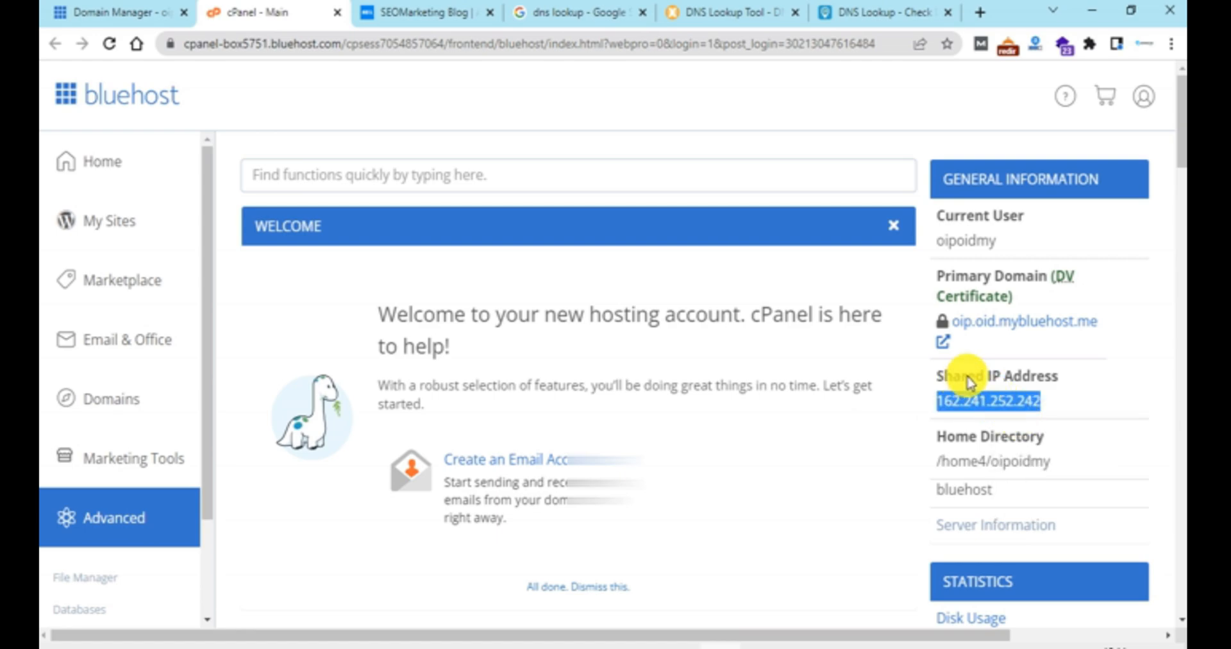
Step: Back in Cloudflare, paste 162.241.252.242 as the root A record's IPv4 address and save the record
left_click(390, 646)
left_click(487, 590)
left_click(569, 421)
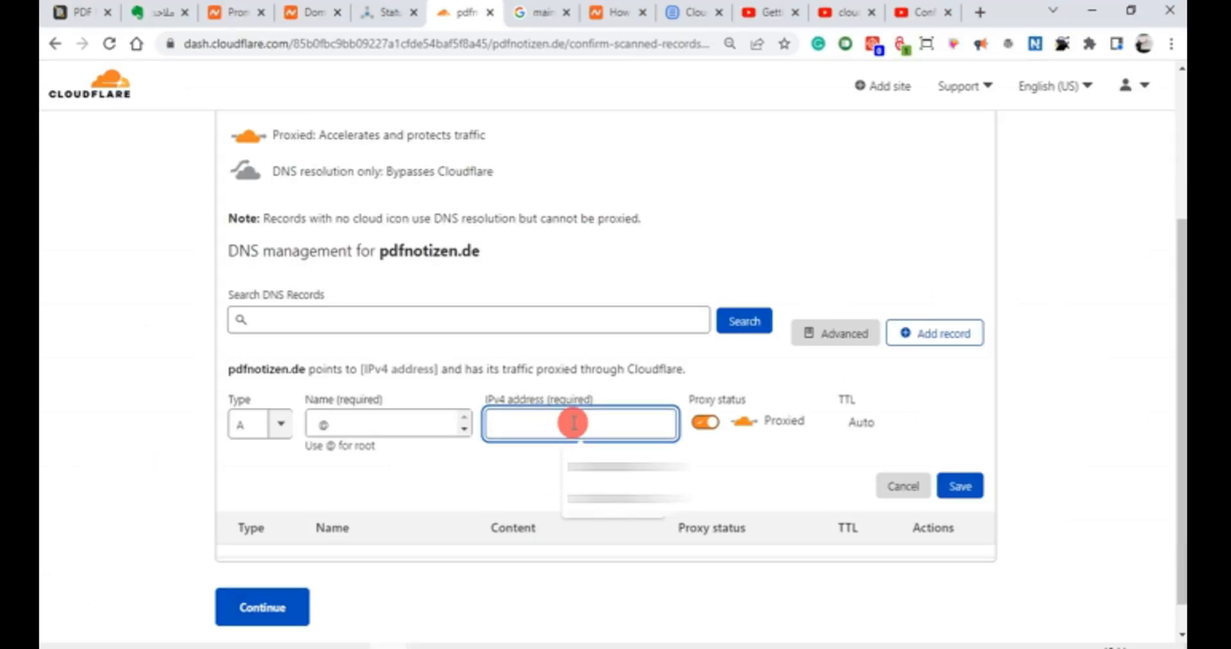
right_click(571, 421)
left_click(617, 257)
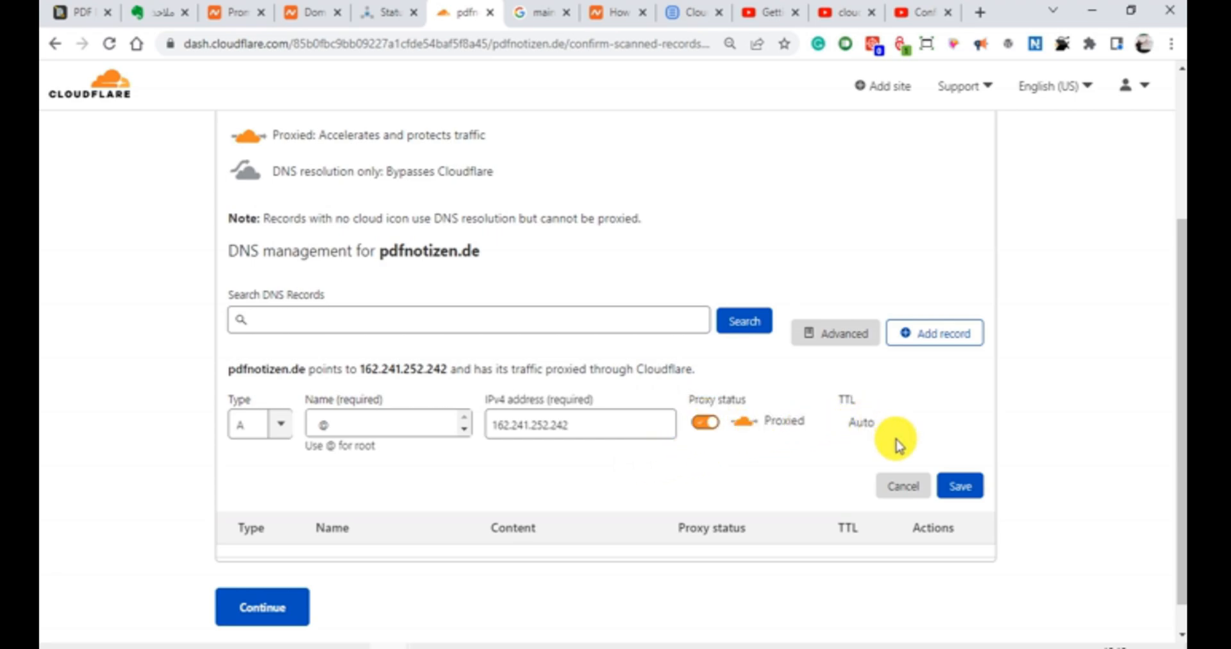
left_click(962, 486)
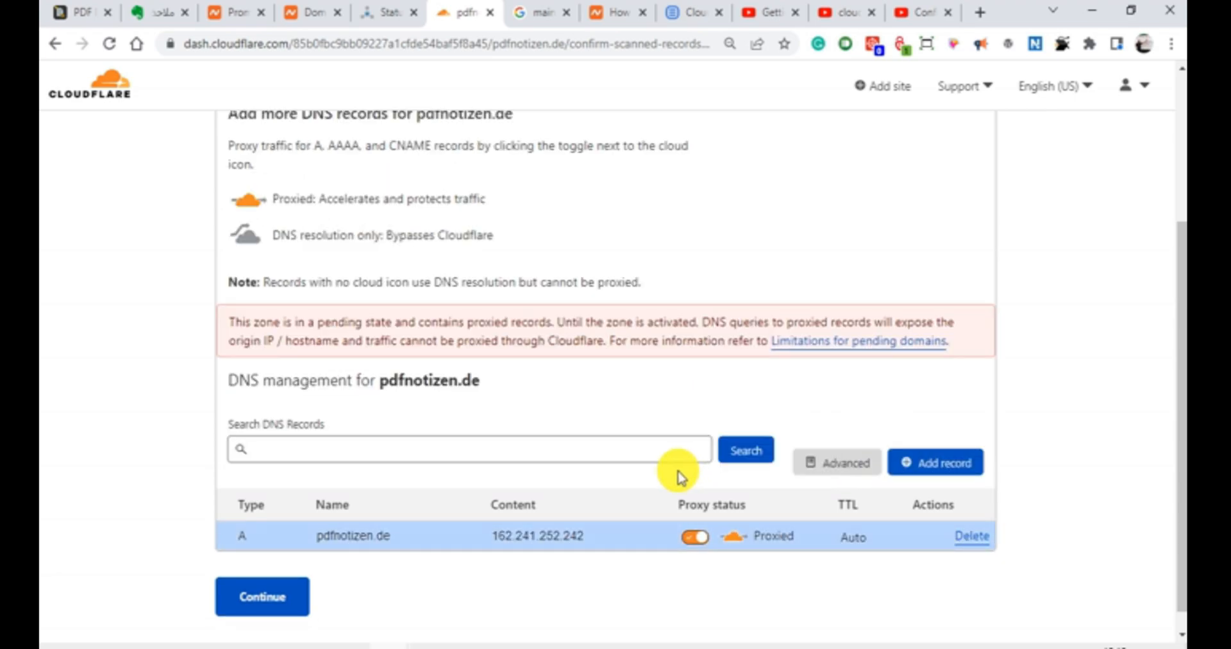
left_click(922, 465)
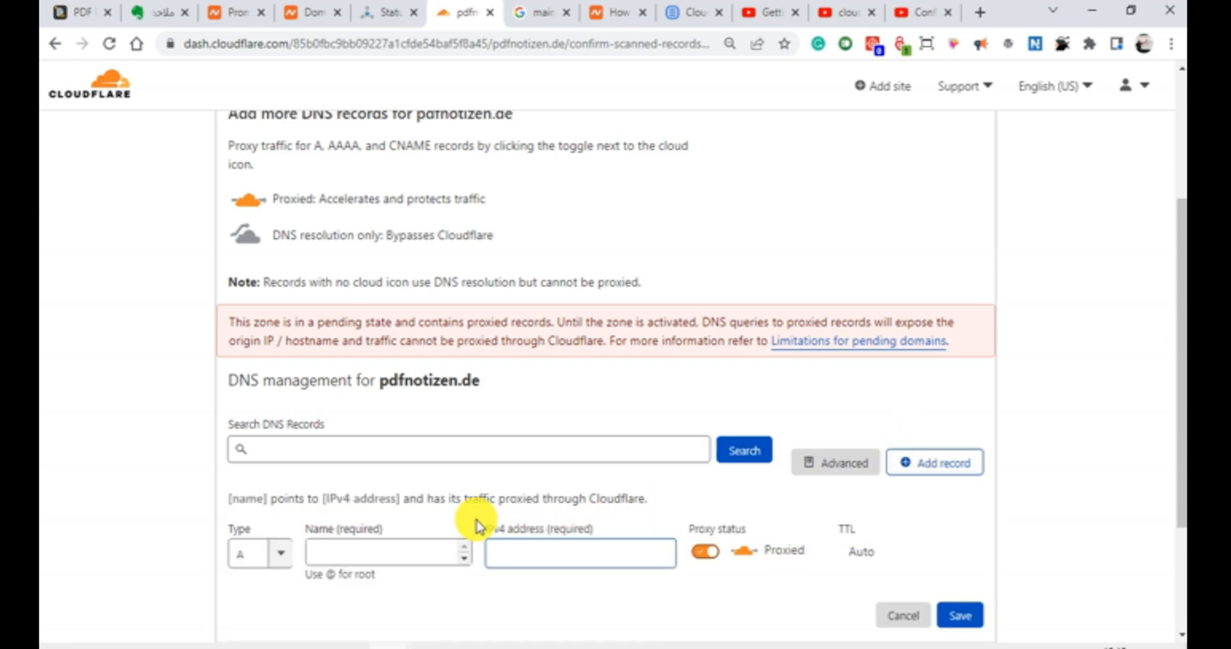
scroll(272, 502, "down", 3)
left_click(260, 378)
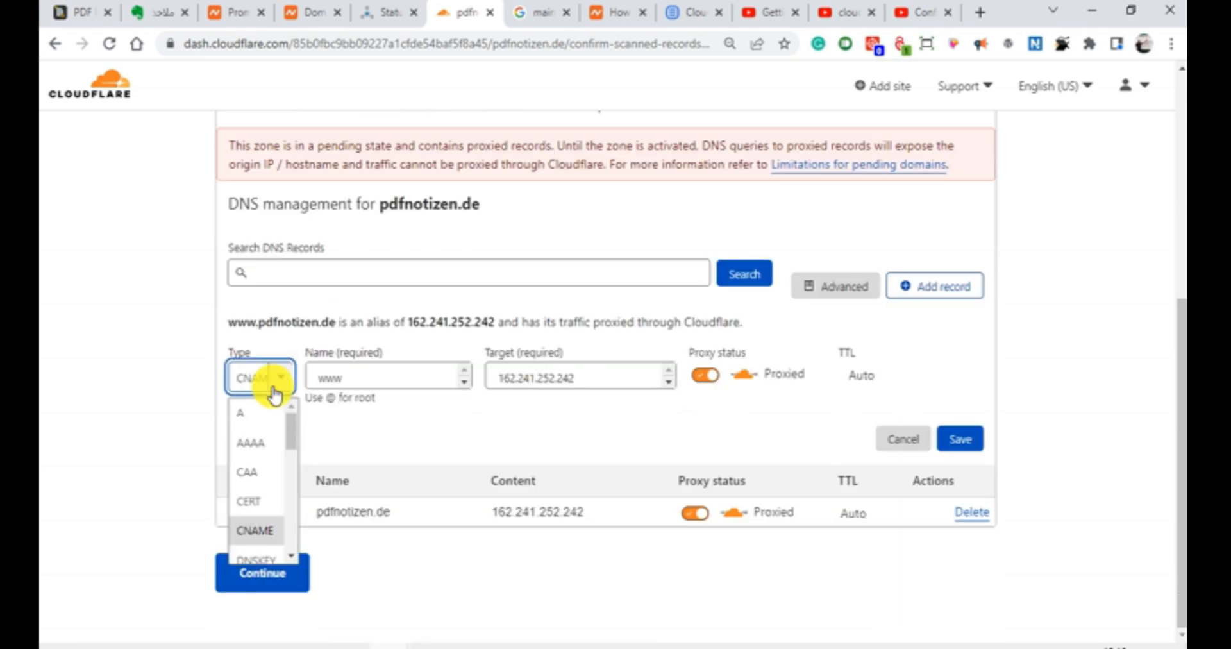
left_click(260, 404)
double_click(369, 379)
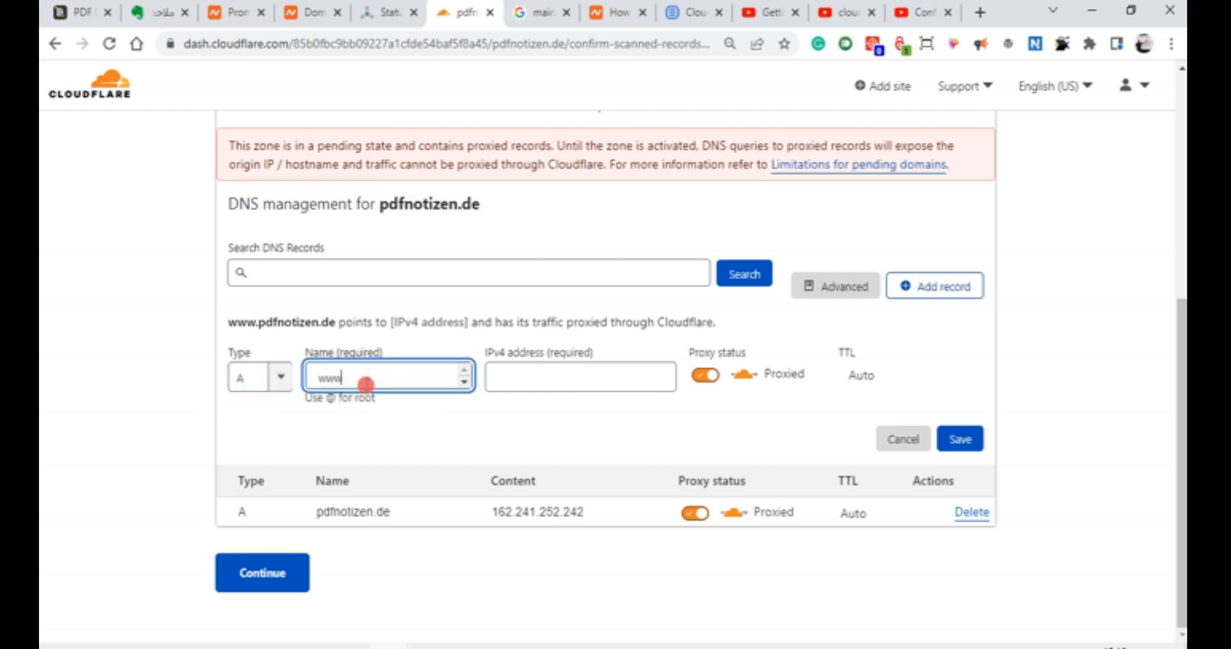
key("BackSpace")
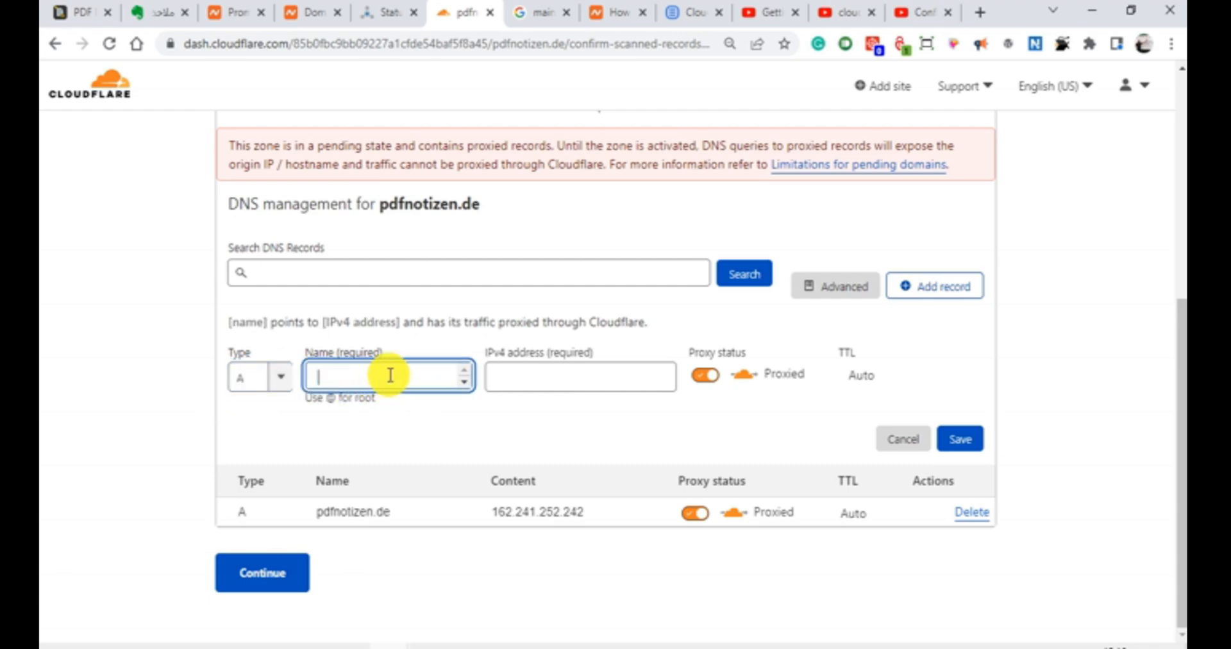
type("www")
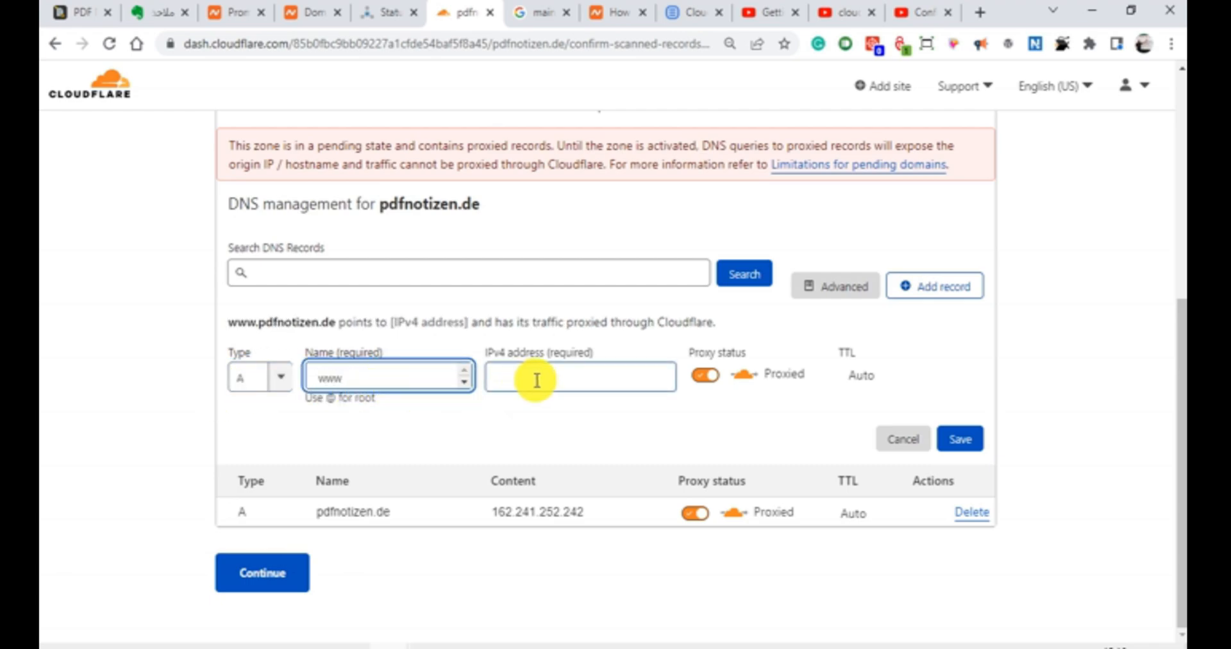
Step: Paste 162.241.252.242 as the www record's IPv4 address and save the record
left_click(537, 379)
right_click(563, 378)
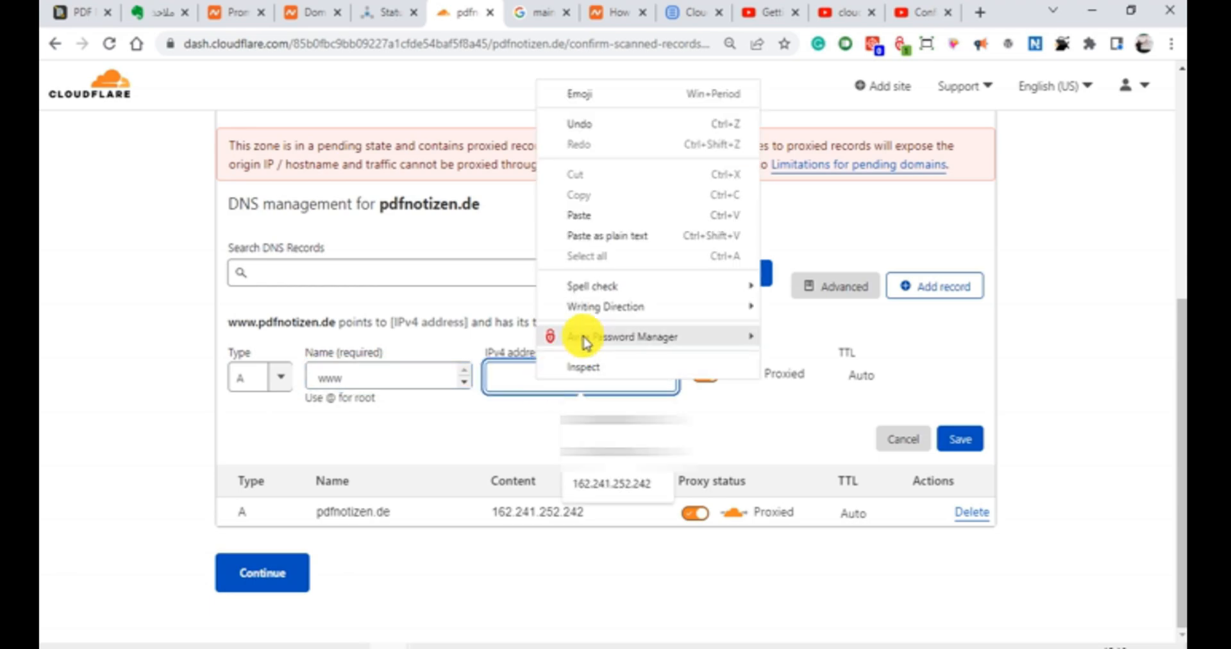
left_click(585, 211)
left_click(959, 438)
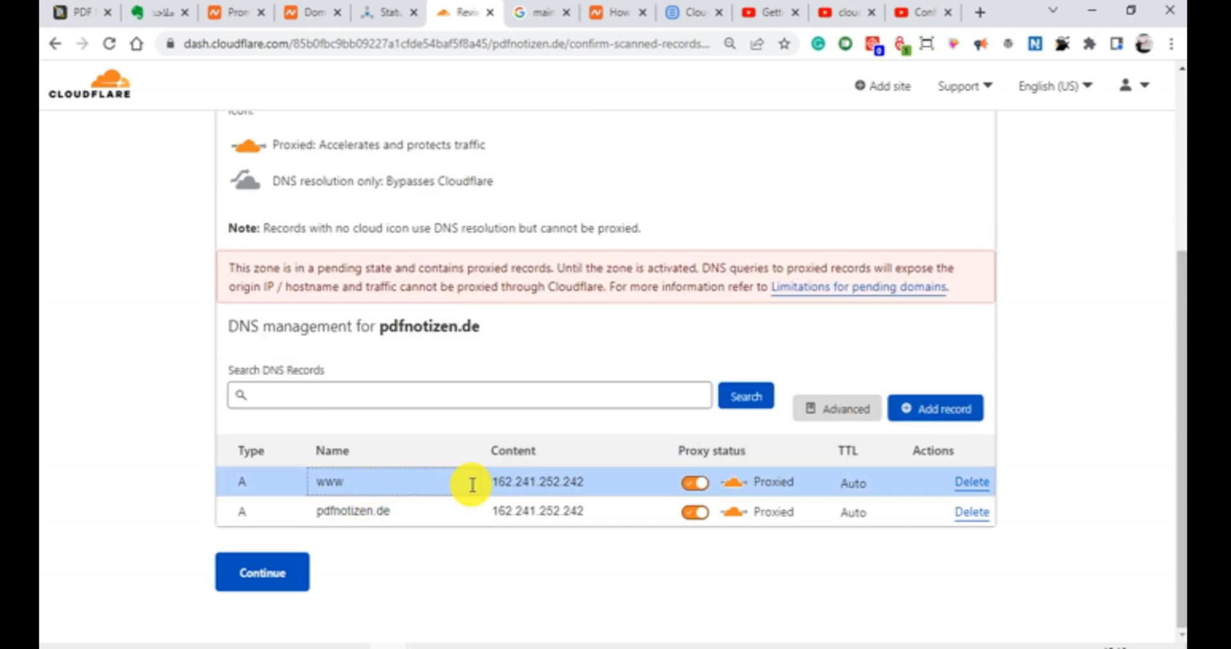
Step: Read the MX record notice for the root domain and start a new DNS record
scroll(467, 387, "up", 5)
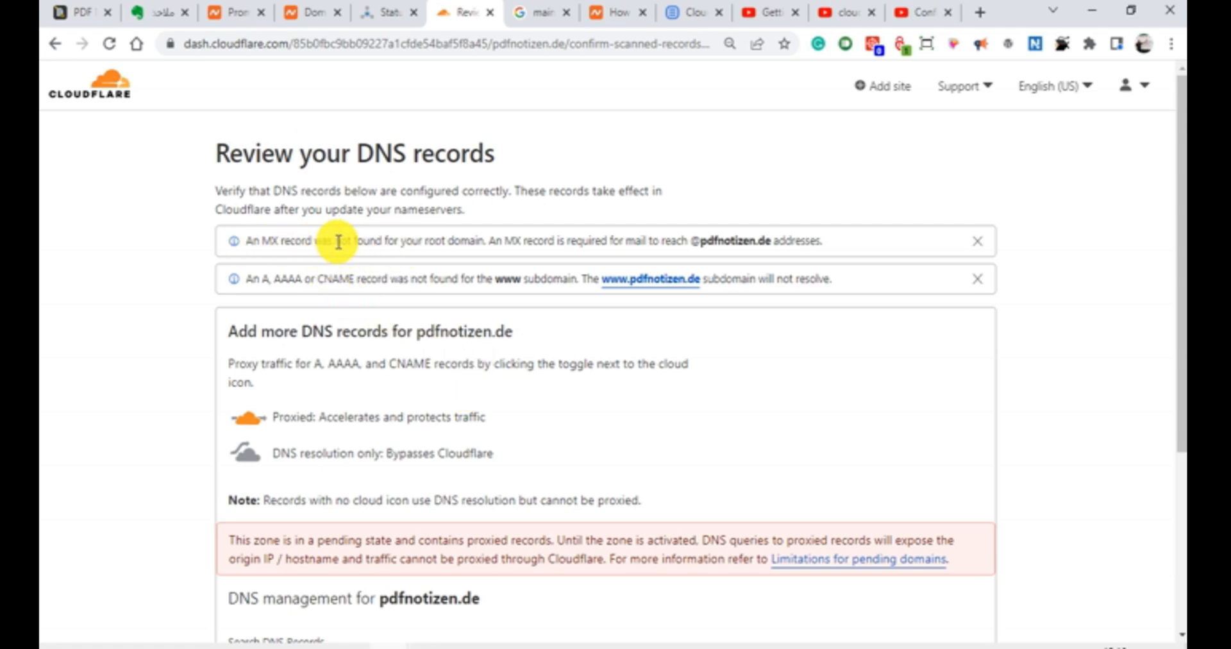
left_click_drag(338, 242, 486, 259)
left_click(488, 256)
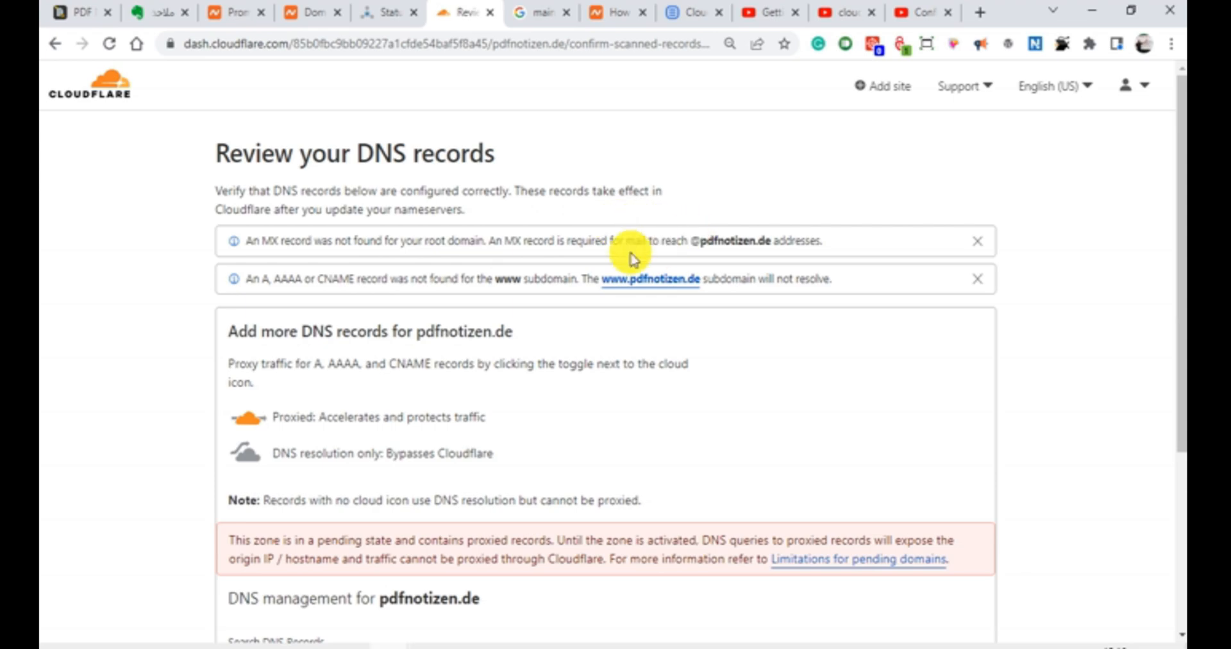
left_click_drag(619, 244, 654, 254)
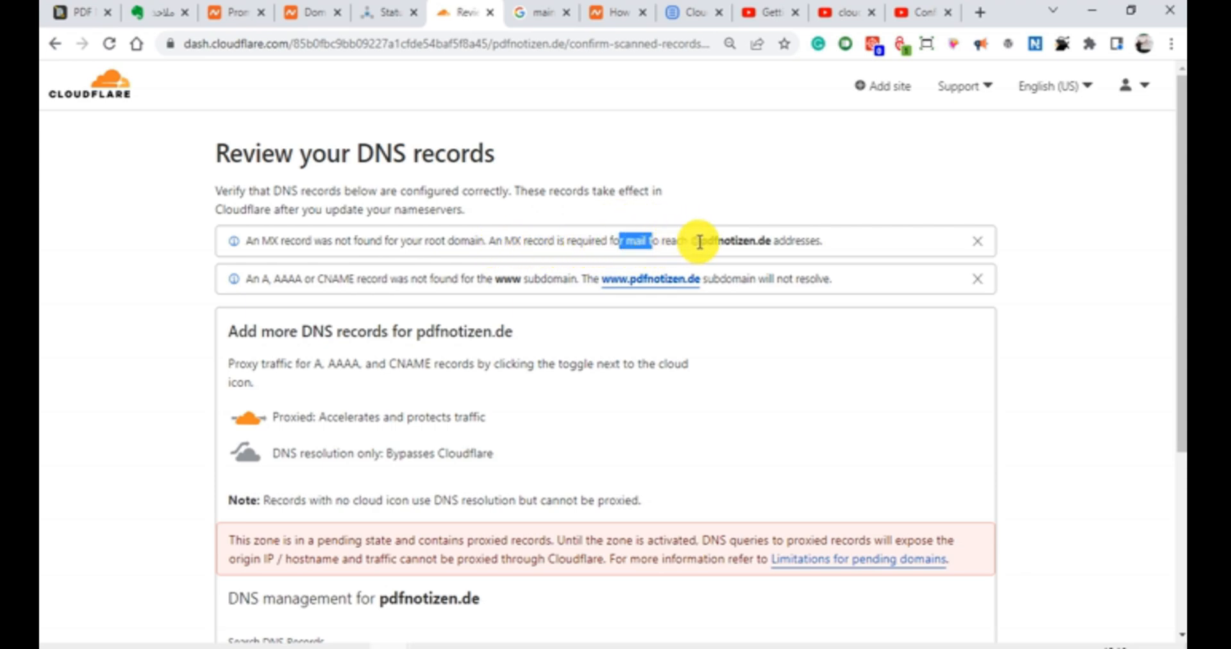
left_click(833, 247)
scroll(833, 286, "down", 4)
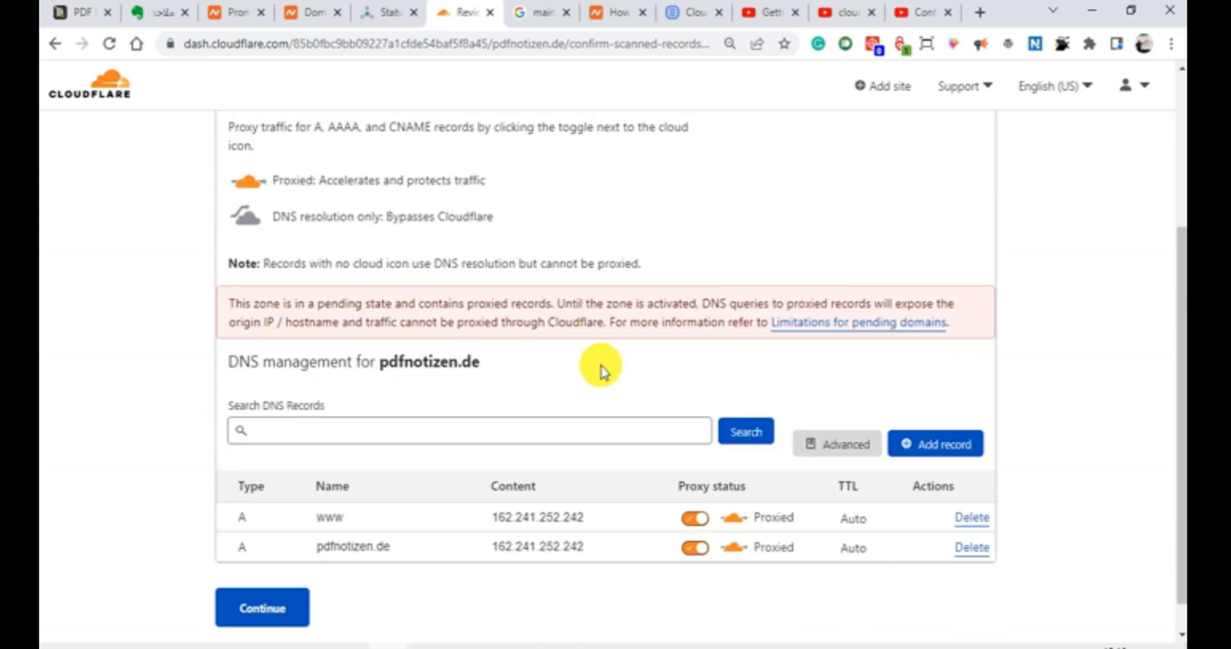
left_click(910, 443)
scroll(281, 429, "down", 2)
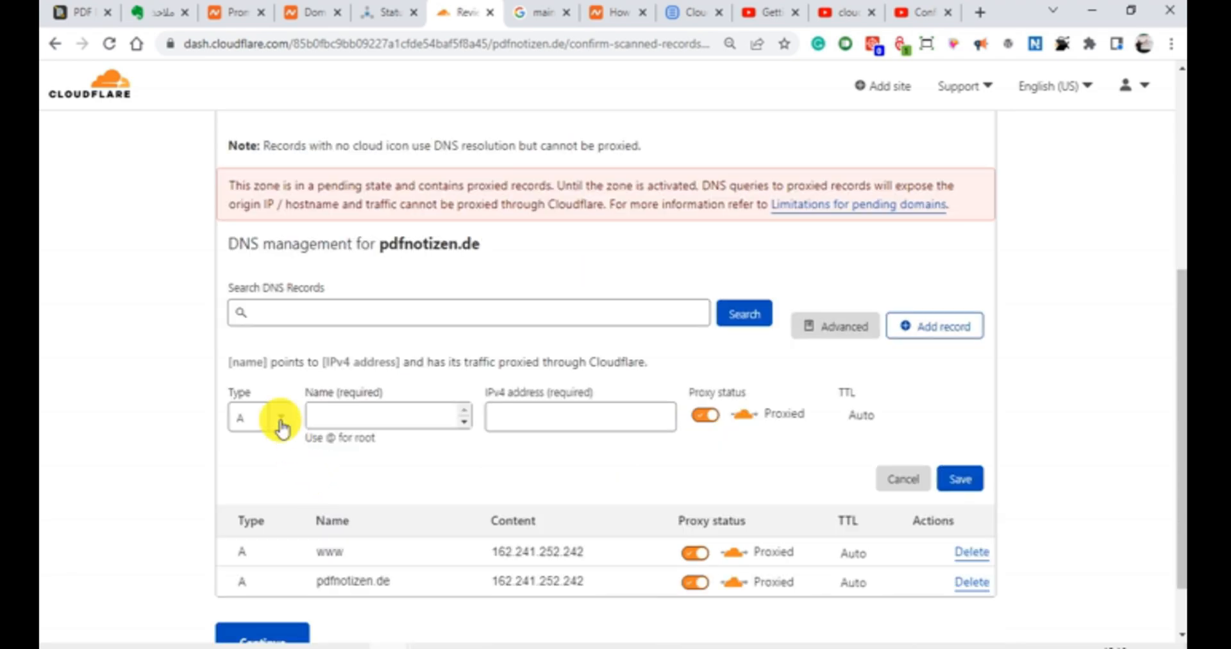
Step: Set the new record's type to MX and its name to @
left_click(280, 420)
scroll(259, 506, "down", 4)
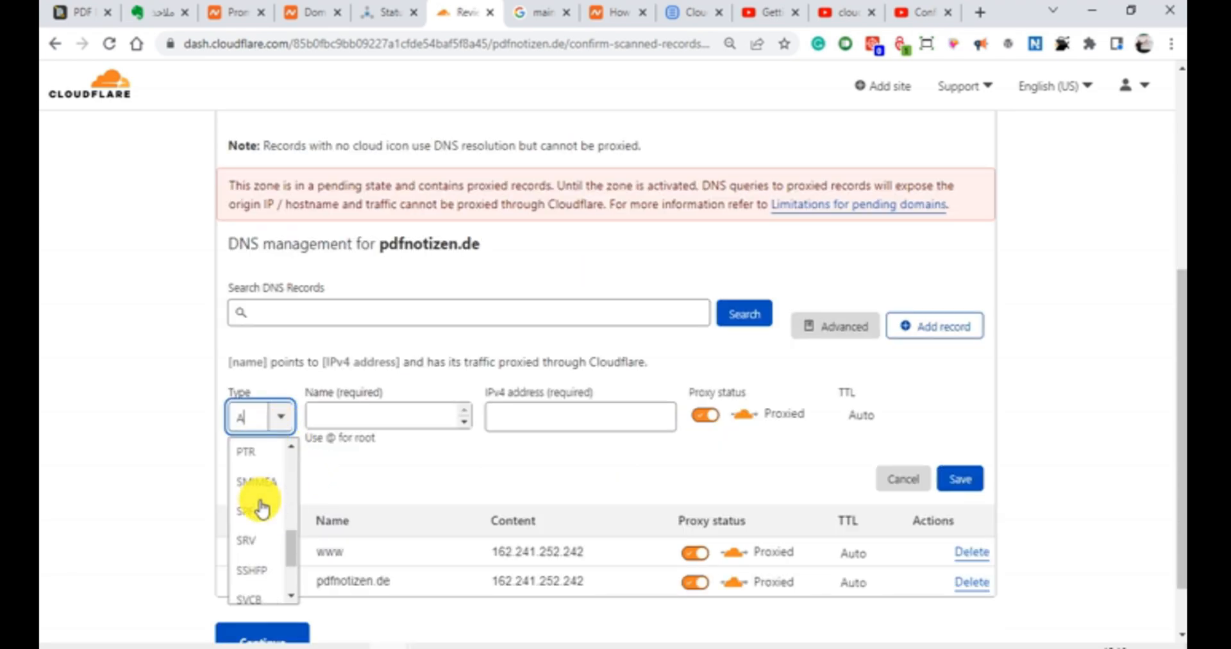
scroll(260, 510, "up", 4)
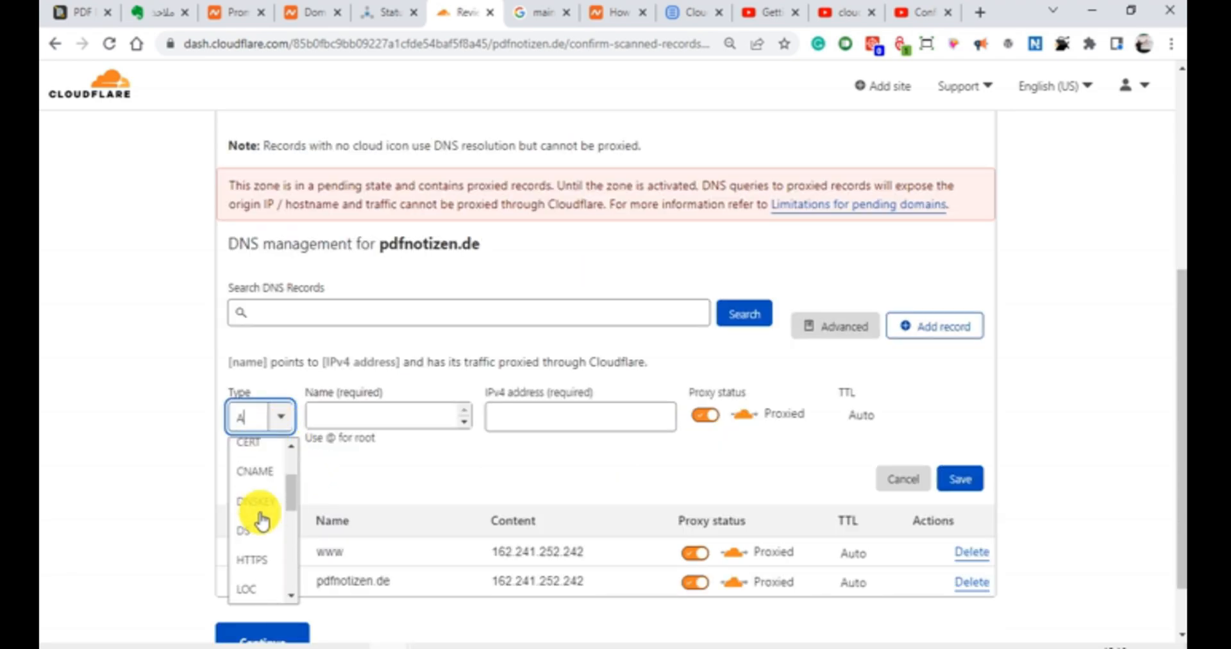
scroll(260, 516, "down", 4)
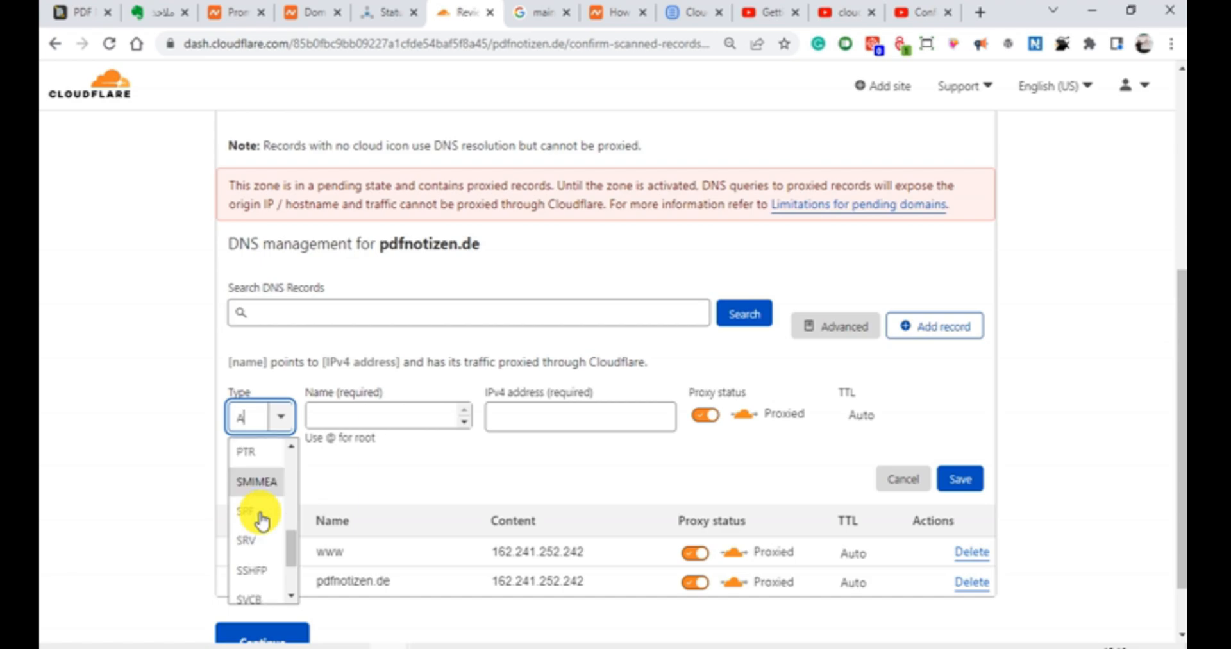
scroll(256, 506, "up", 2)
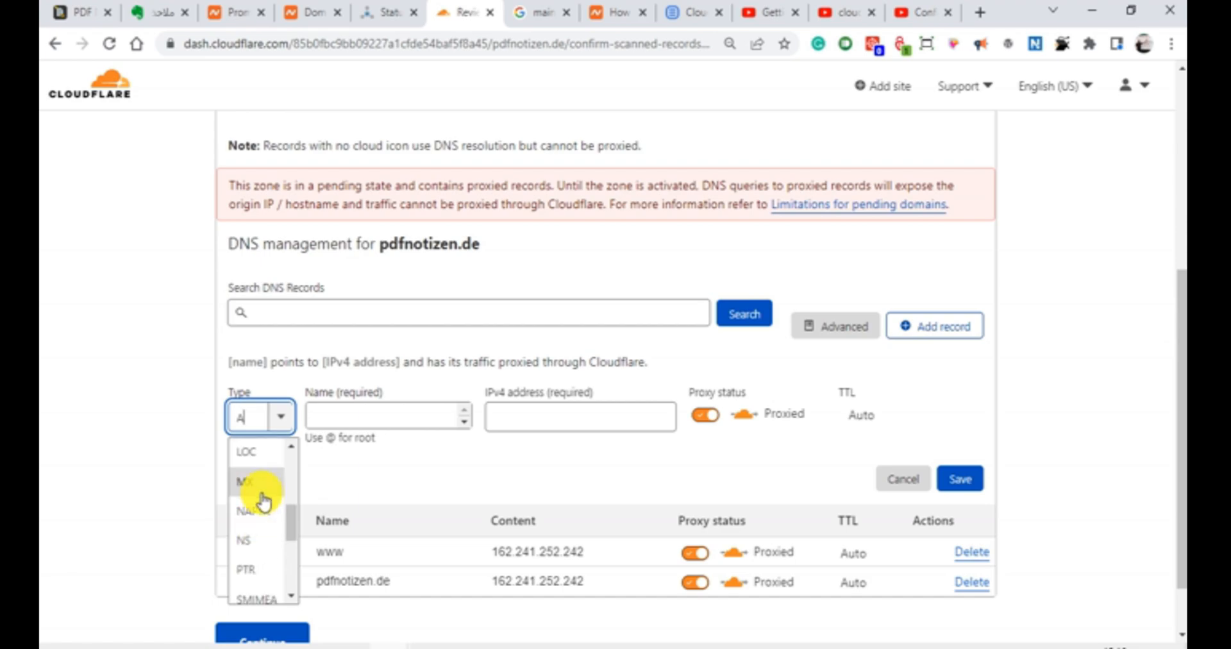
left_click(256, 501)
left_click(378, 422)
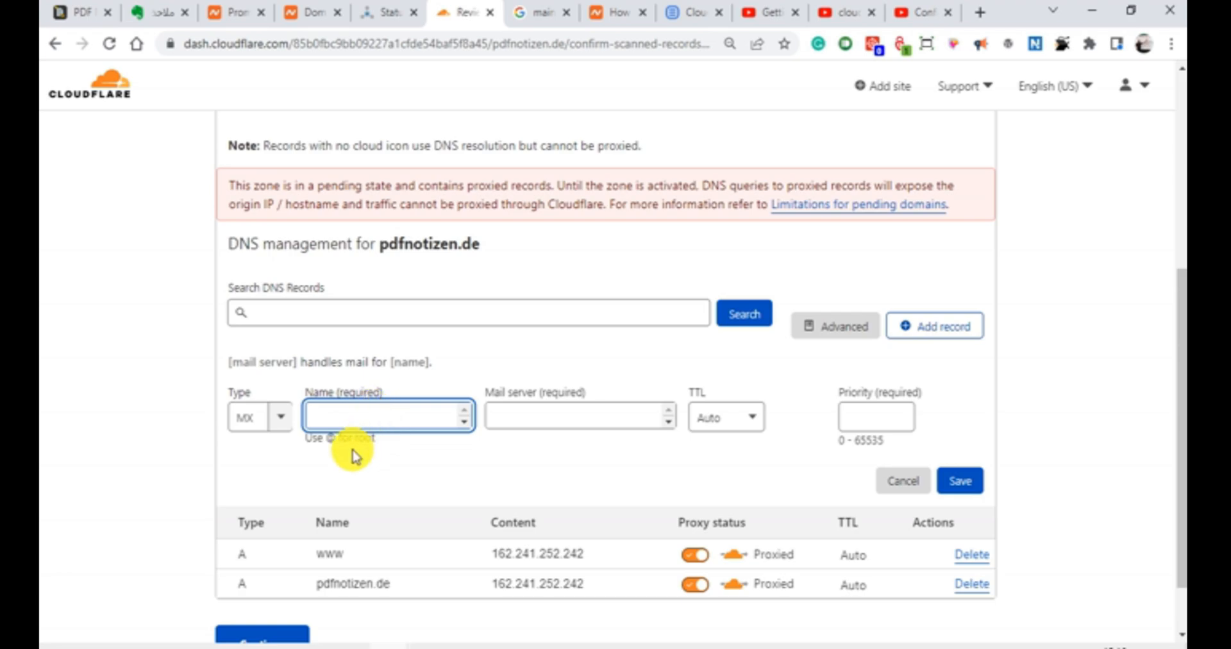
type("@")
Step: Enter mail.pdfnotizen.de as the MX record's mail server, copying the domain from the record summary
left_click(537, 407)
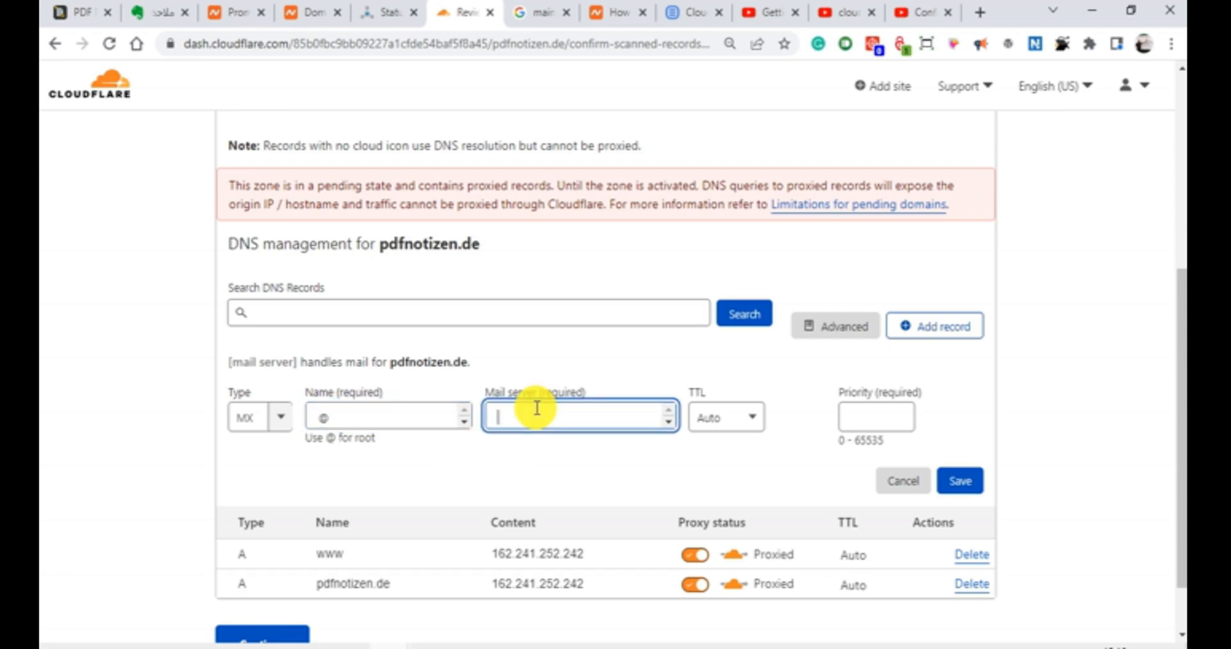
type("mail")
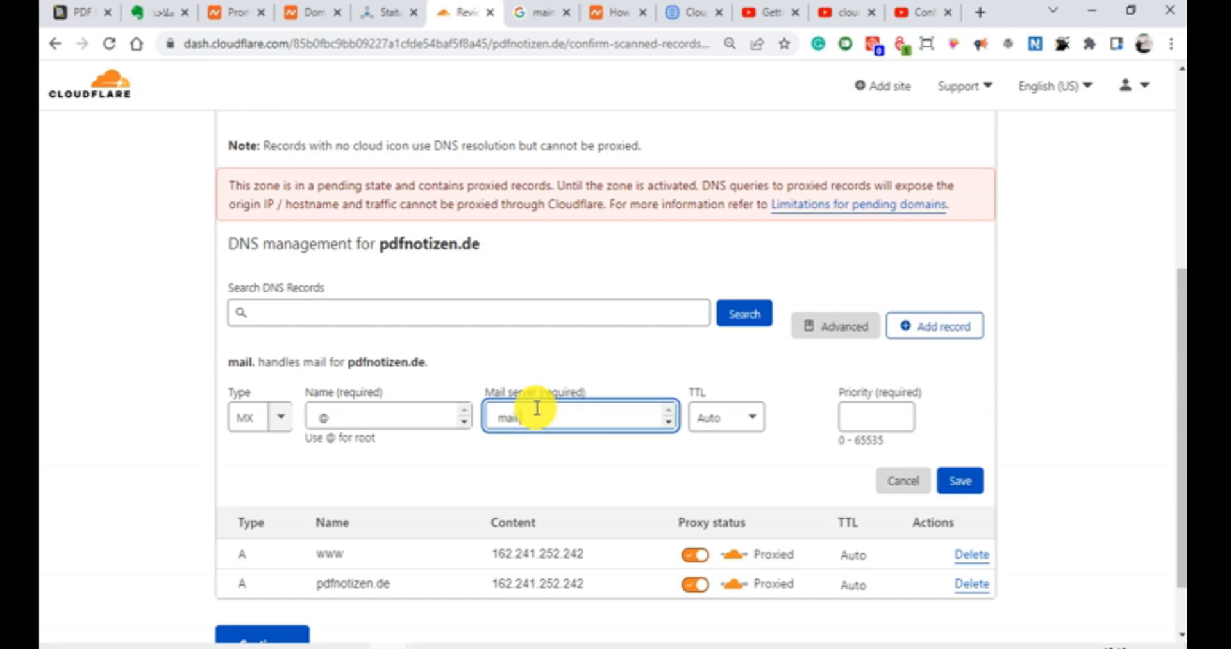
type(".")
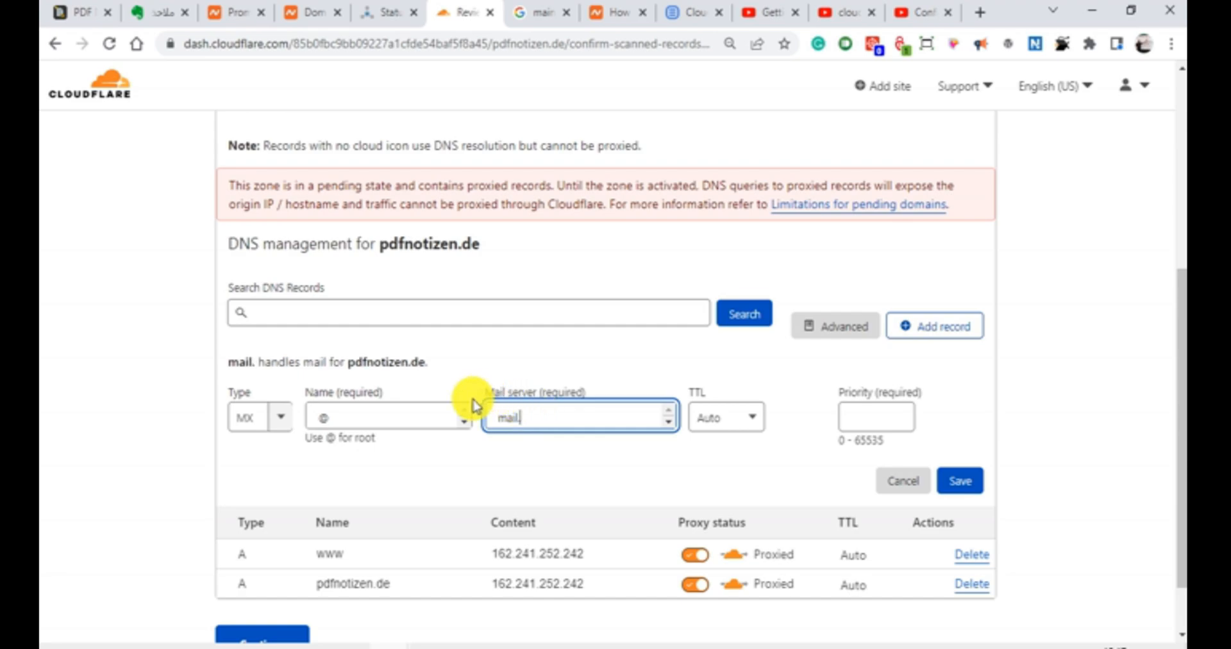
left_click(346, 362)
left_click_drag(347, 361, 424, 360)
key("ctrl+c")
right_click(452, 364)
left_click(552, 418)
left_click(564, 417)
right_click(565, 417)
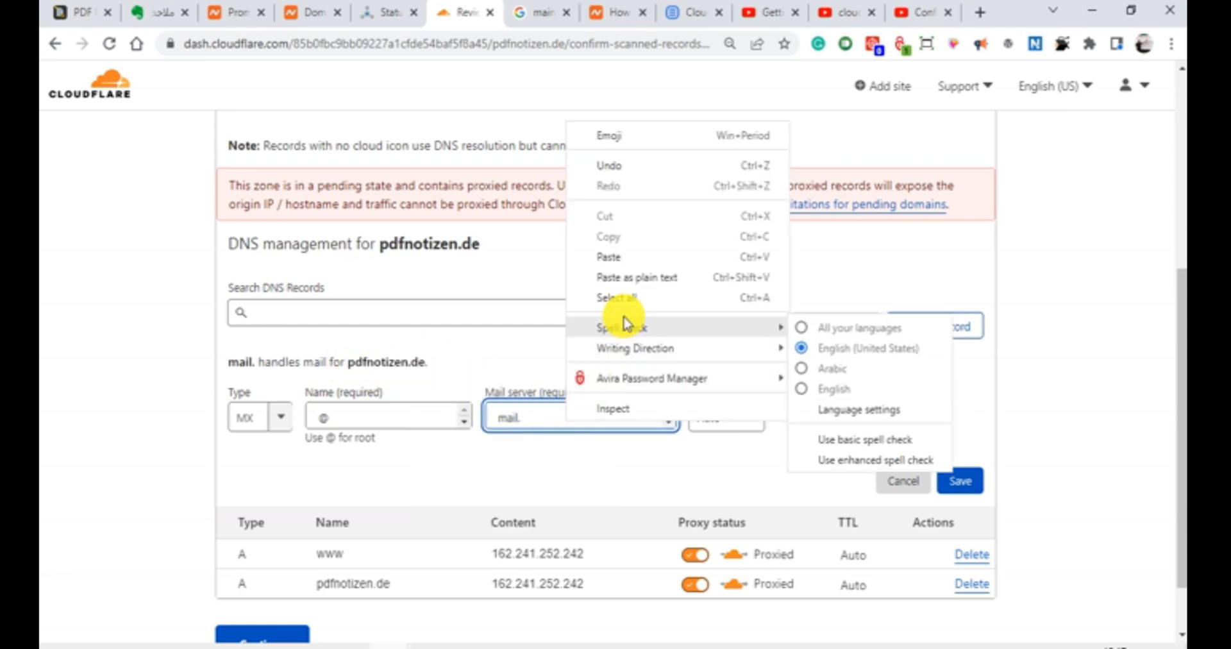
left_click(606, 256)
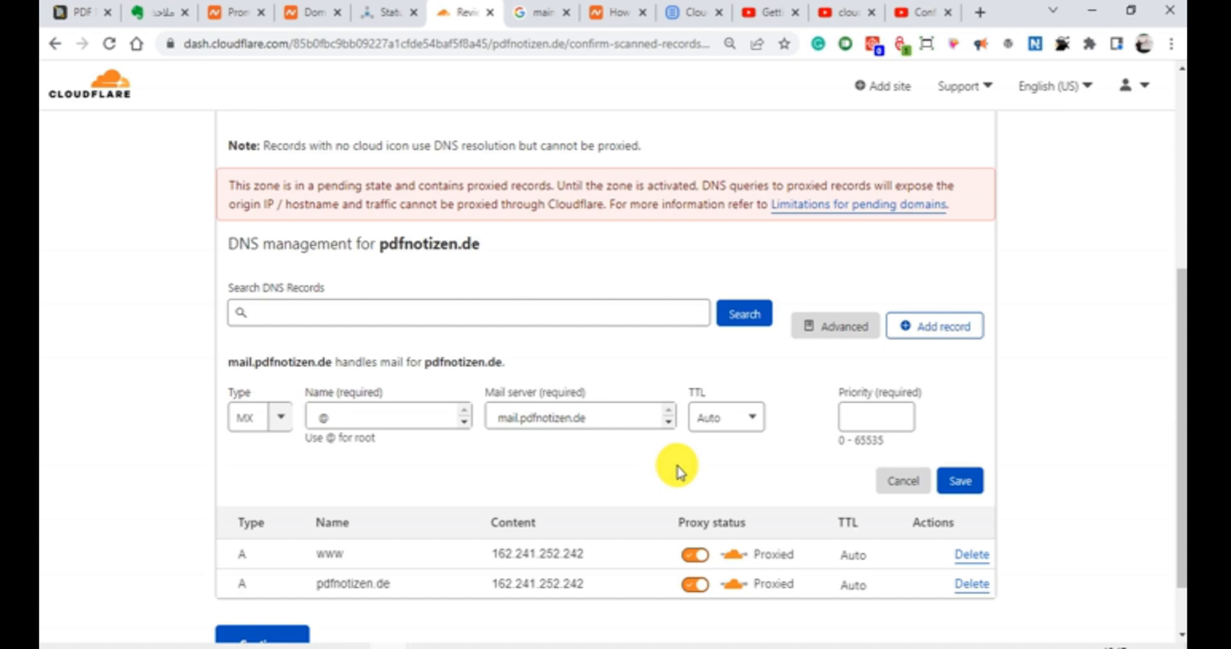
Step: Save the MX record with TTL Auto and priority 0, and continue to the nameserver instructions
left_click(760, 417)
left_click(759, 416)
left_click(760, 418)
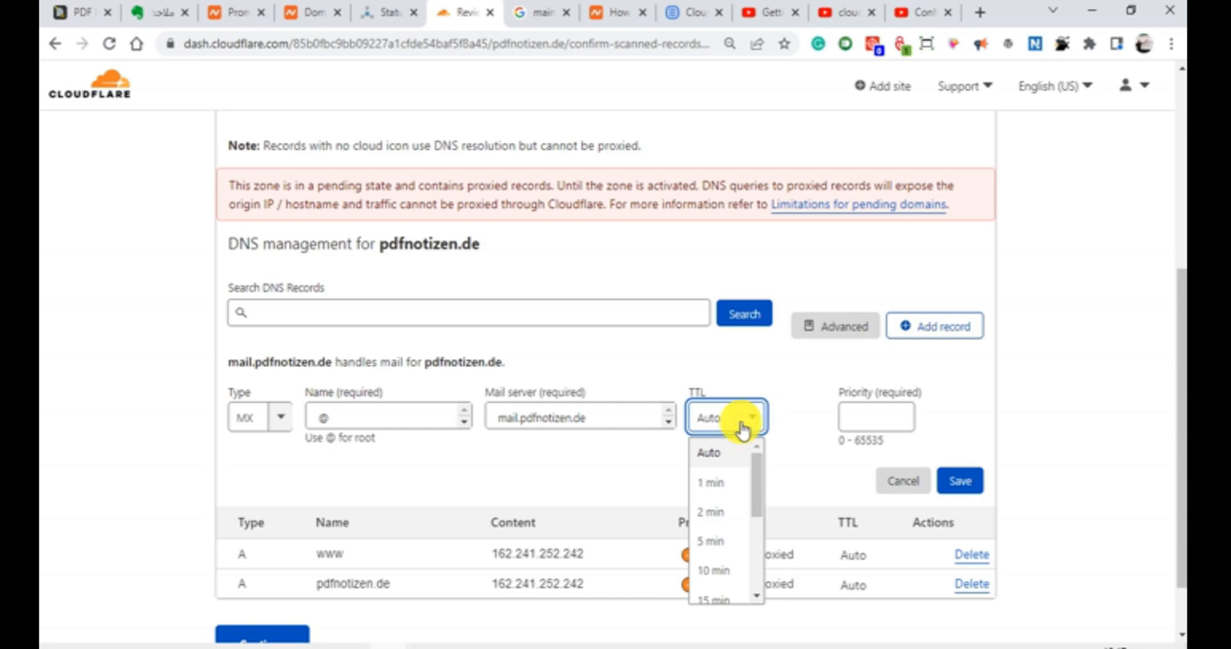
left_click(717, 450)
left_click(873, 410)
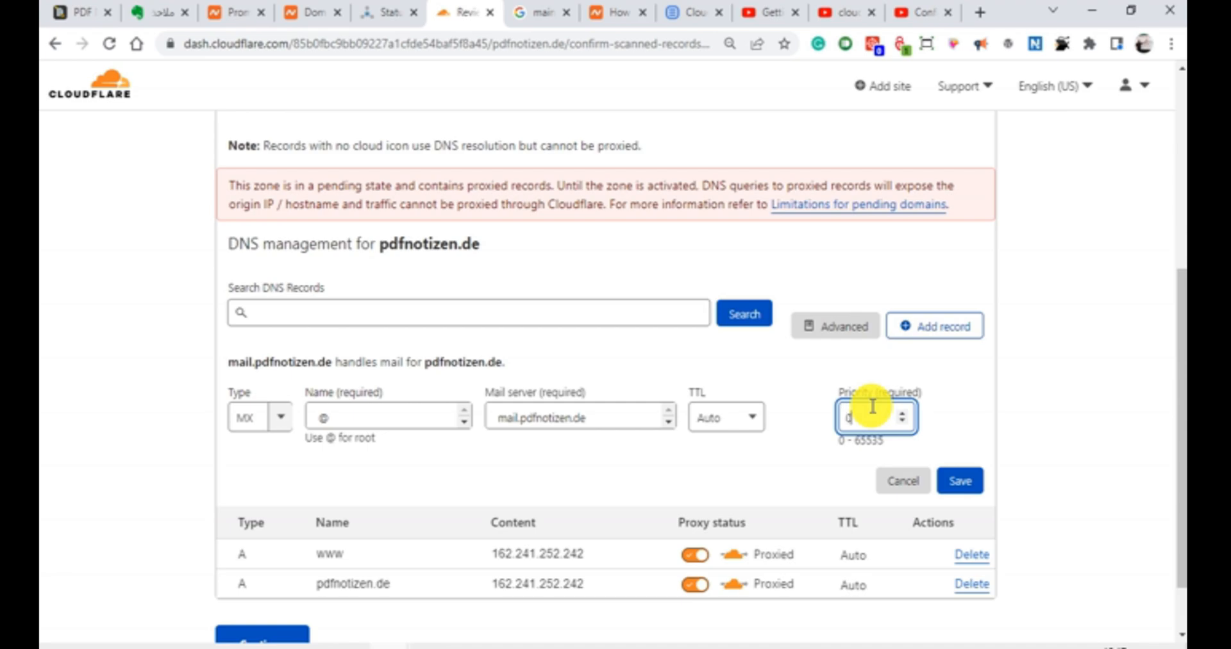
left_click(787, 463)
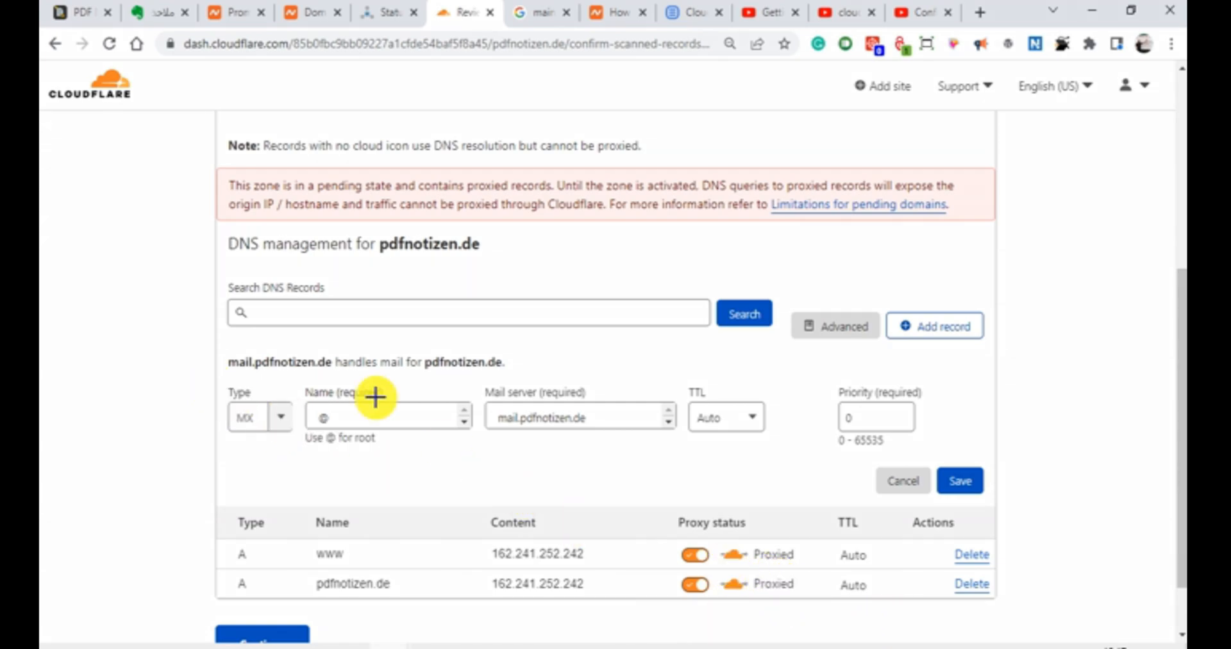
mouse_move(210, 377)
left_mouse_down()
mouse_move(492, 467)
mouse_move(1009, 463)
left_mouse_up()
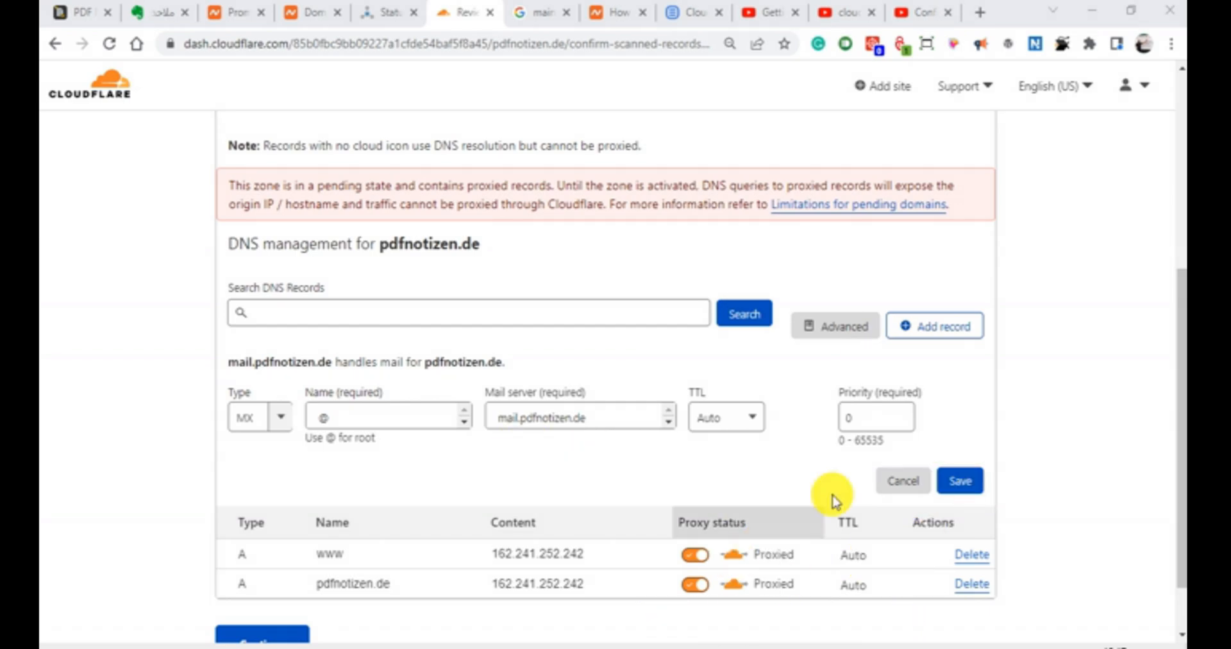
left_click(959, 486)
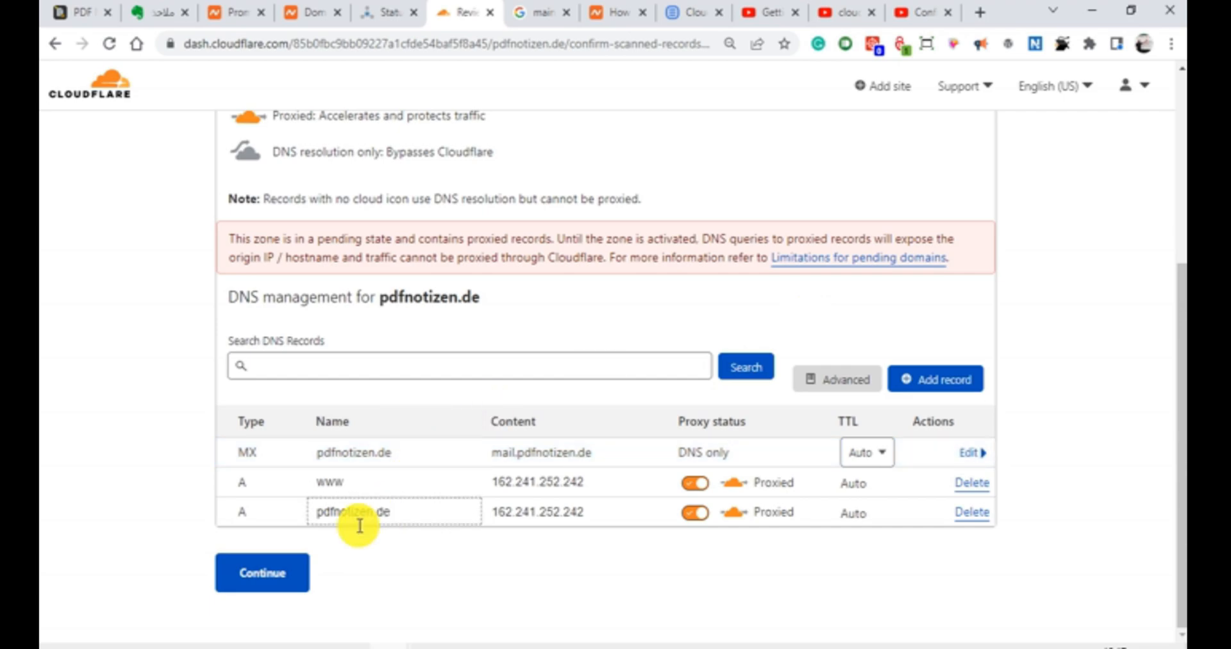
left_click(294, 580)
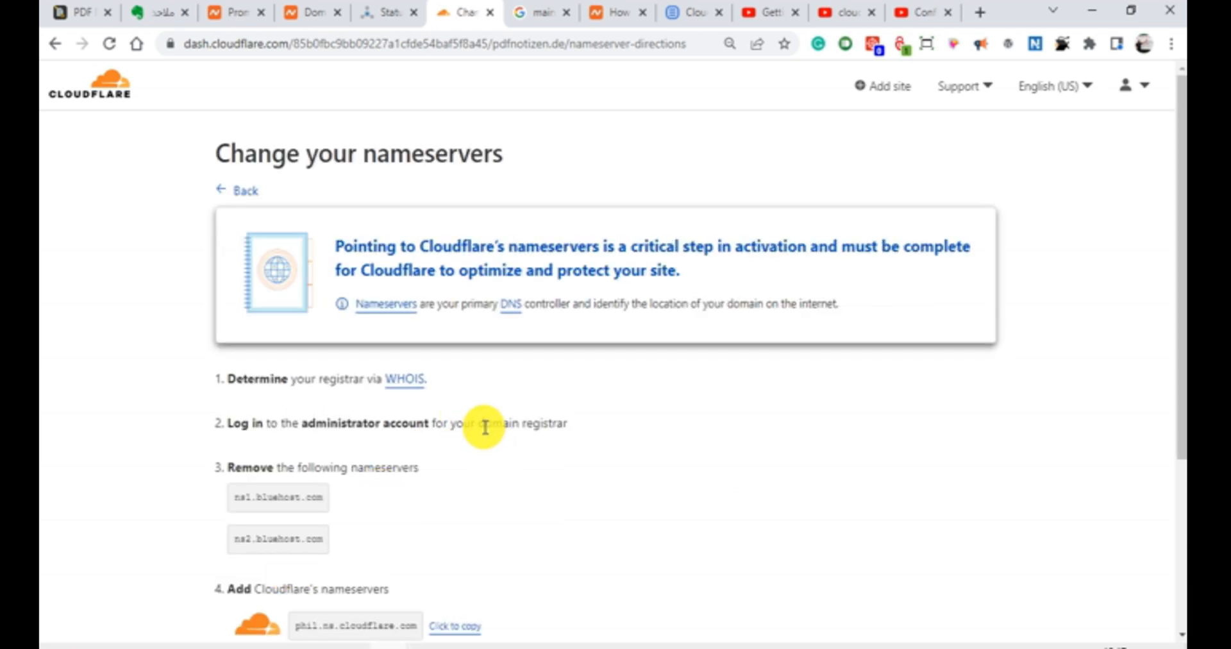
Step: Examine the nameserver instructions for the Bluehost nameservers to remove and the Cloudflare nameservers to add
scroll(475, 396, "down", 2)
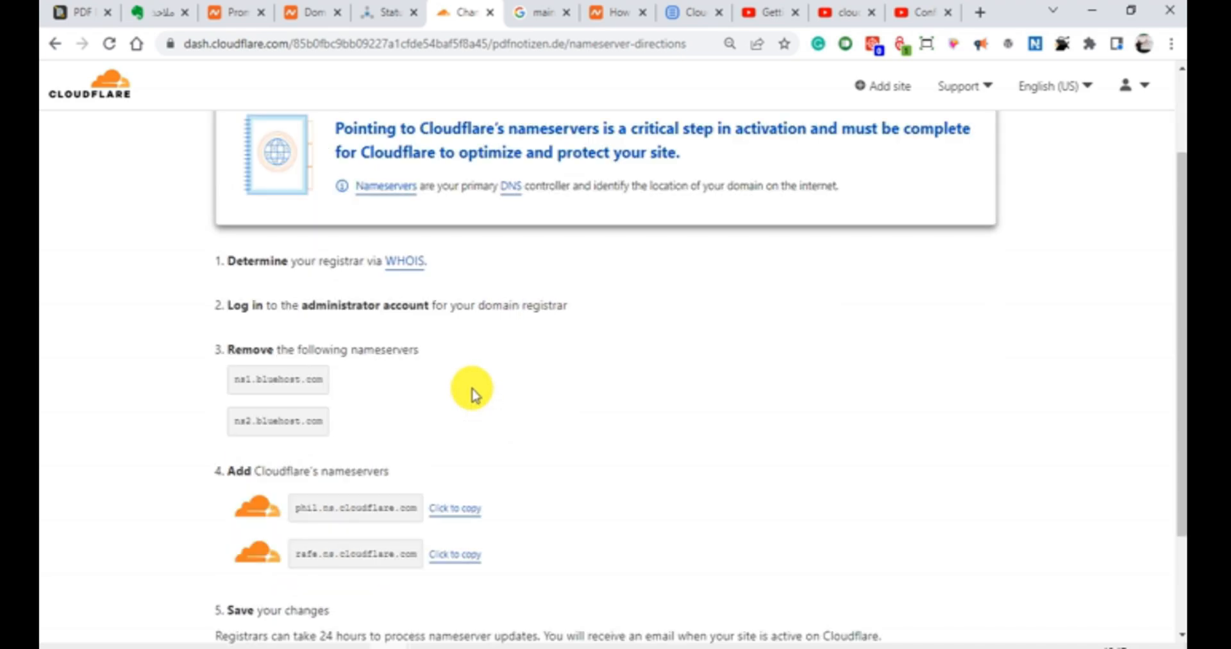
scroll(471, 388, "up", 2)
left_click(226, 145)
left_click_drag(225, 145, 502, 145)
left_click(503, 145)
triple_click(503, 147)
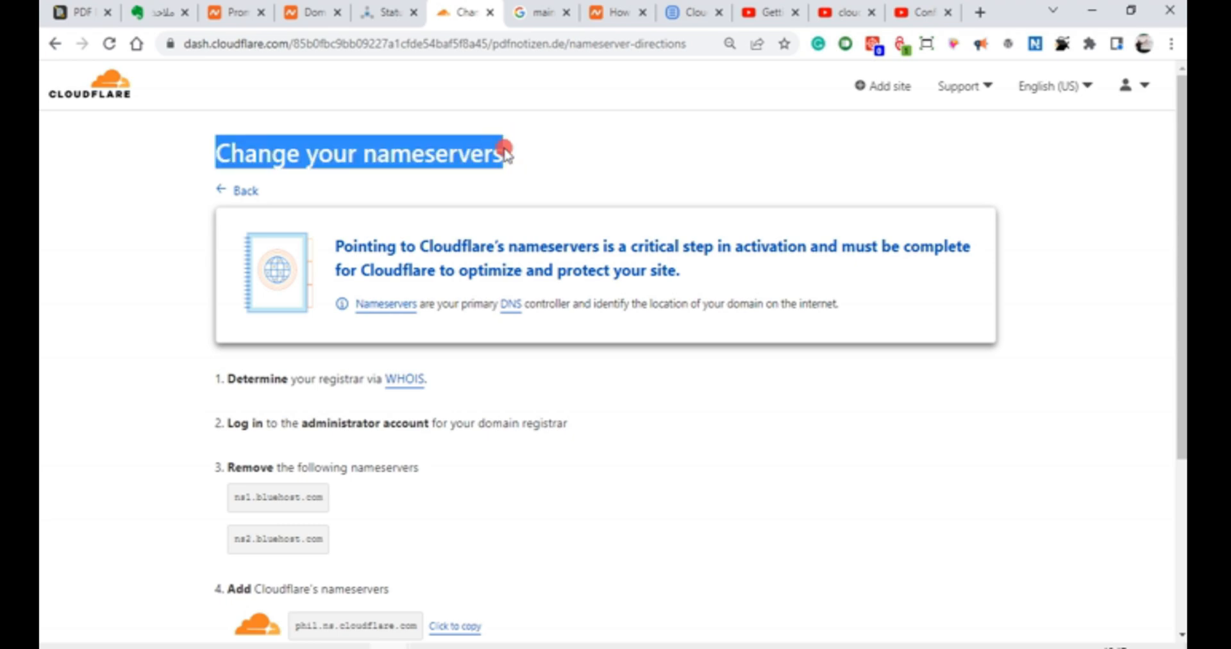
left_click(475, 465)
scroll(481, 489, "down", 2)
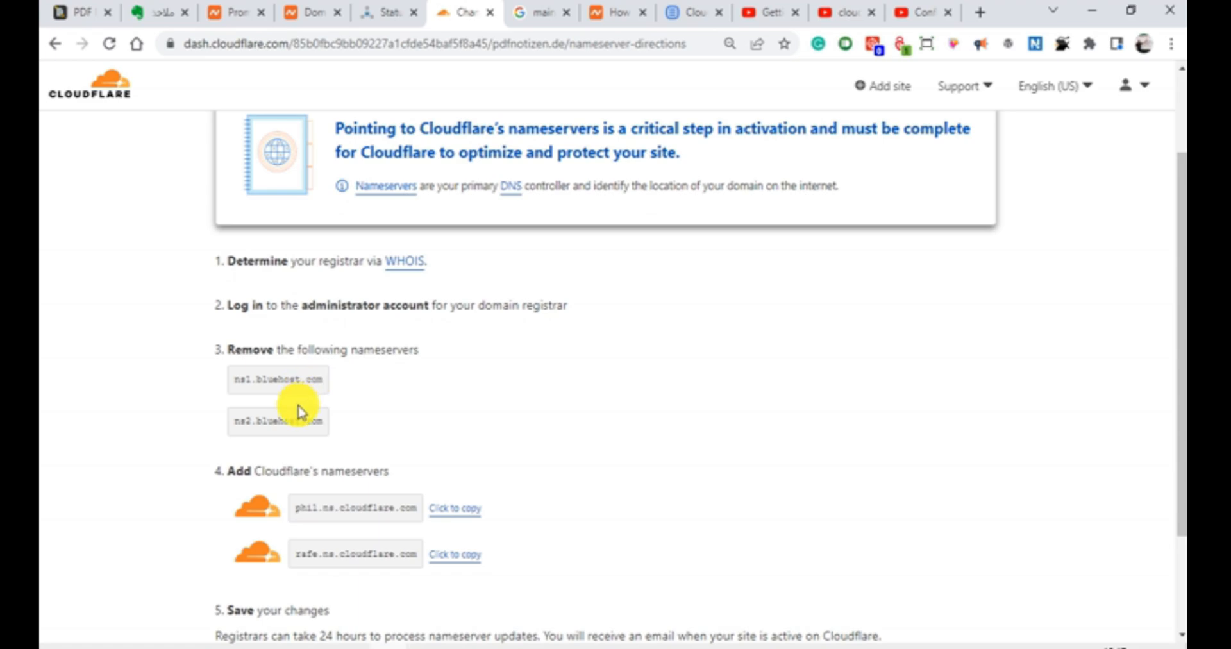
left_click_drag(253, 350, 274, 354)
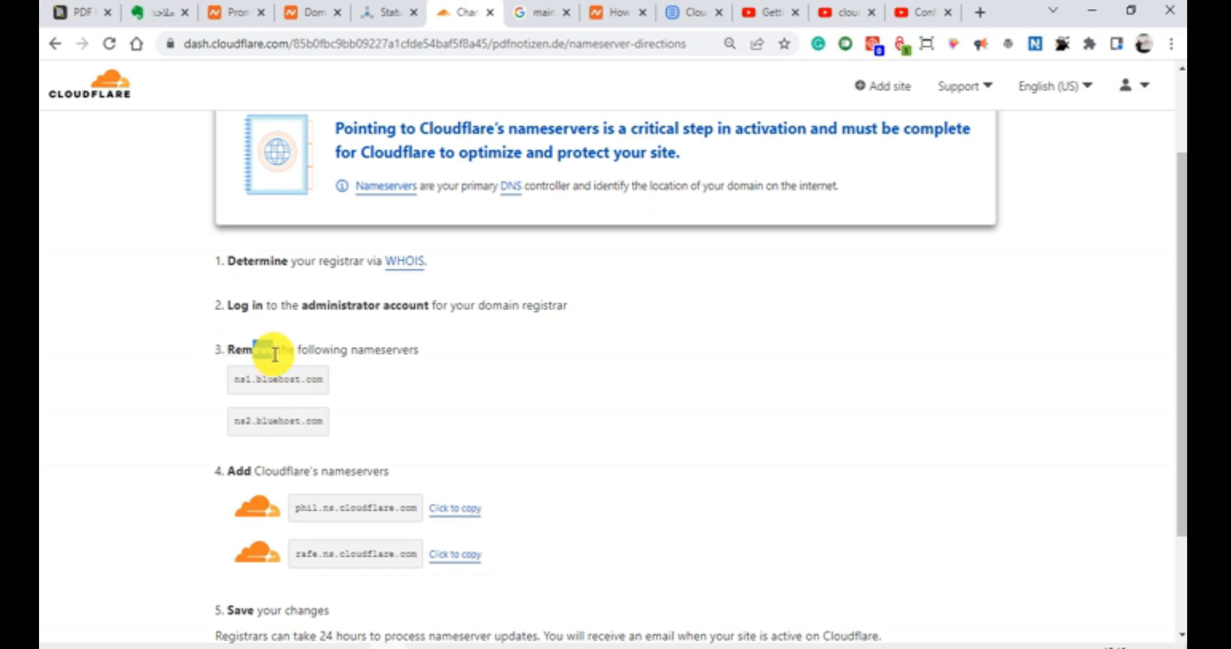
left_click(420, 386)
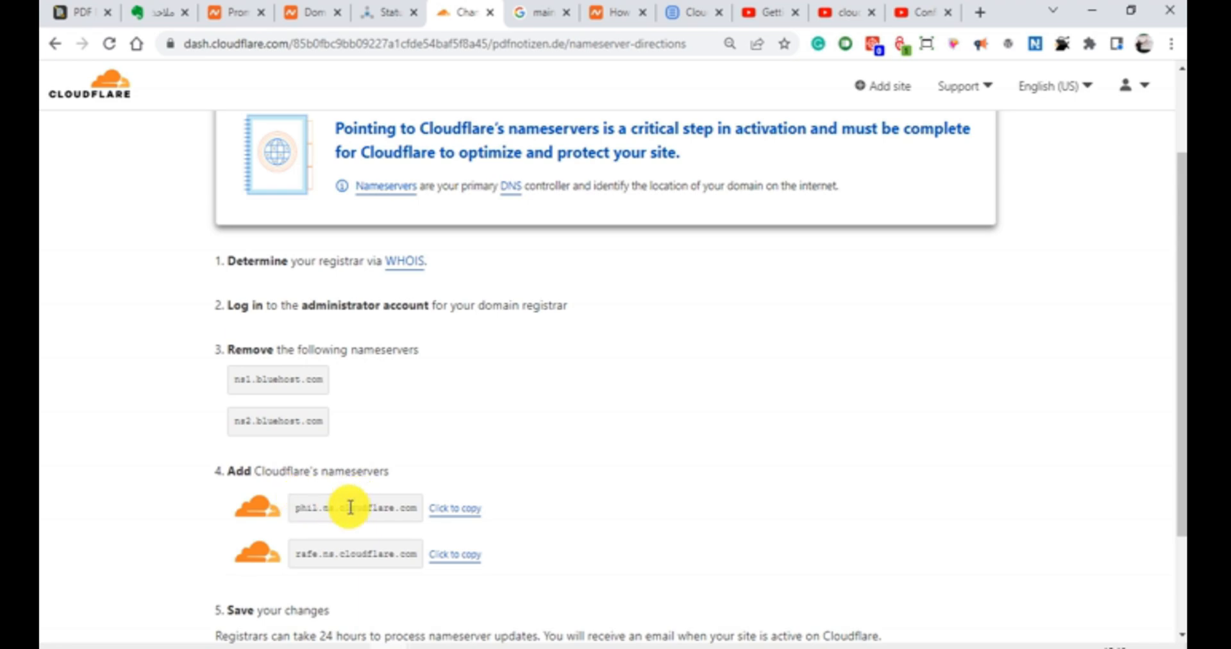
scroll(675, 531, "down", 2)
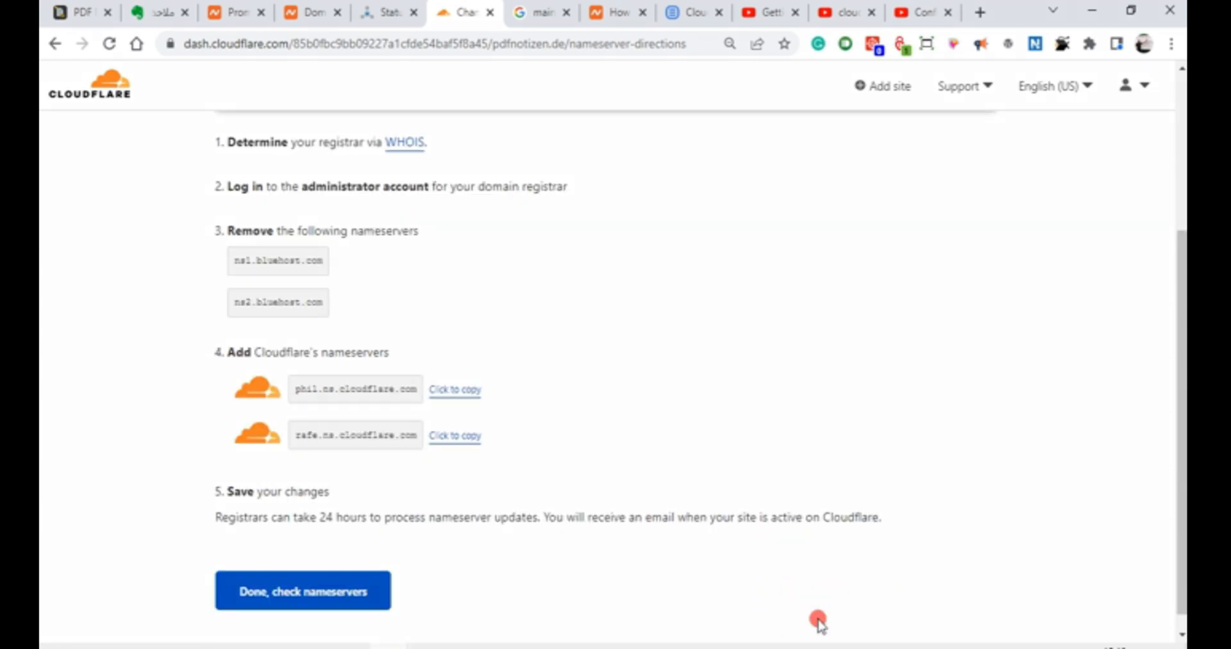
left_click_drag(674, 343, 495, 391)
left_click_drag(708, 398, 489, 435)
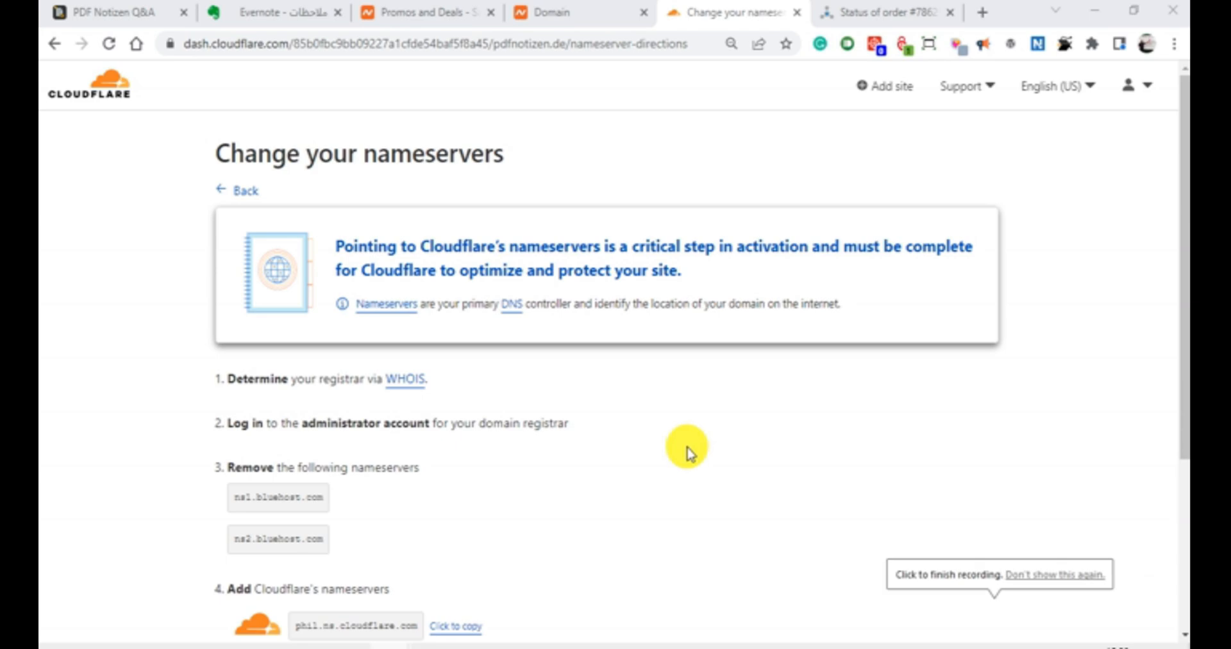
Step: Copy Cloudflare's first nameserver and replace ns1.bluehost.com in the Namecheap custom DNS settings with phil.ns.cloudflare.com
scroll(687, 452, "down", 4)
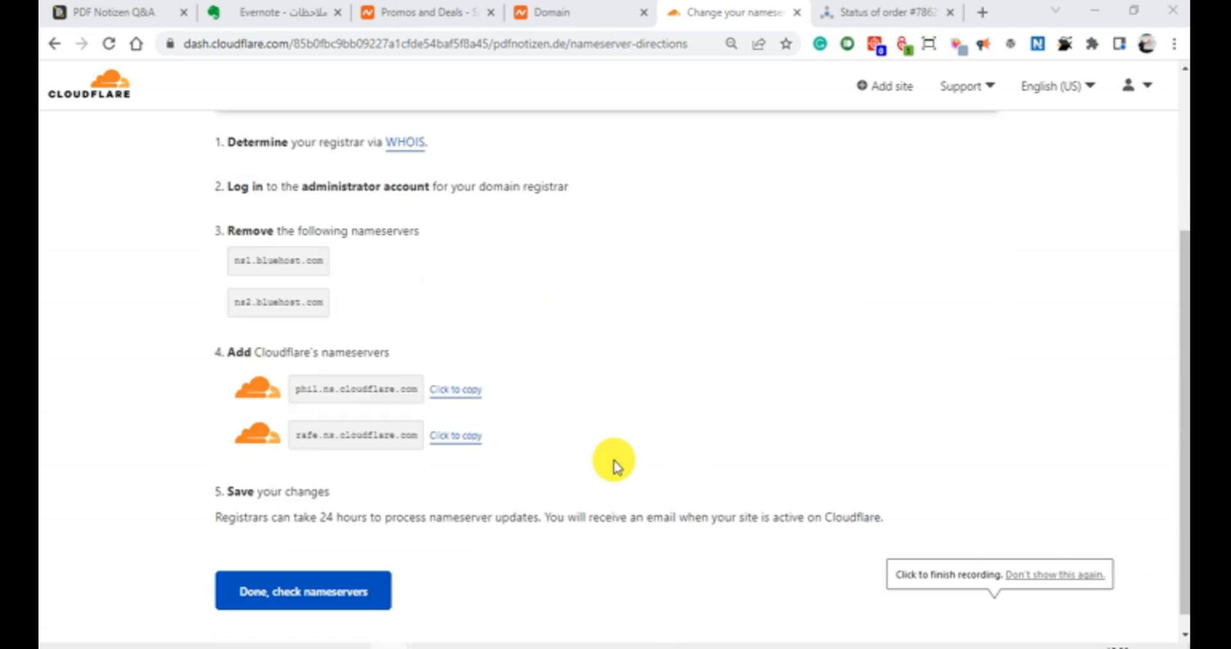
left_click(441, 393)
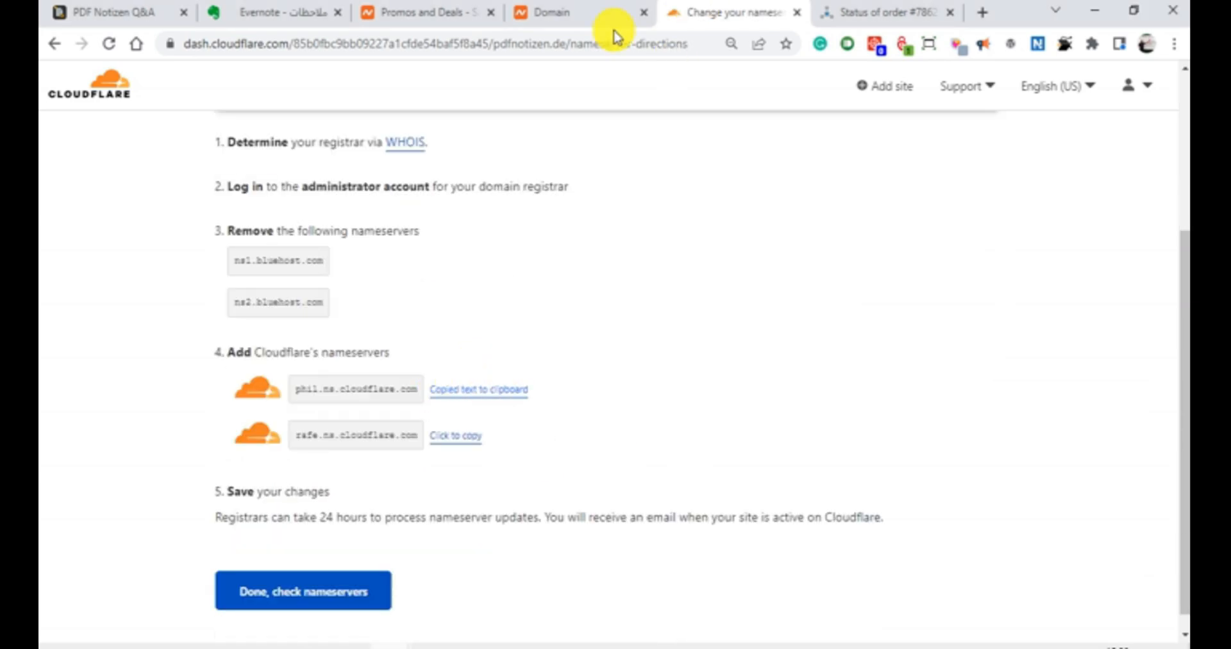
left_click(580, 14)
triple_click(556, 394)
right_click(556, 394)
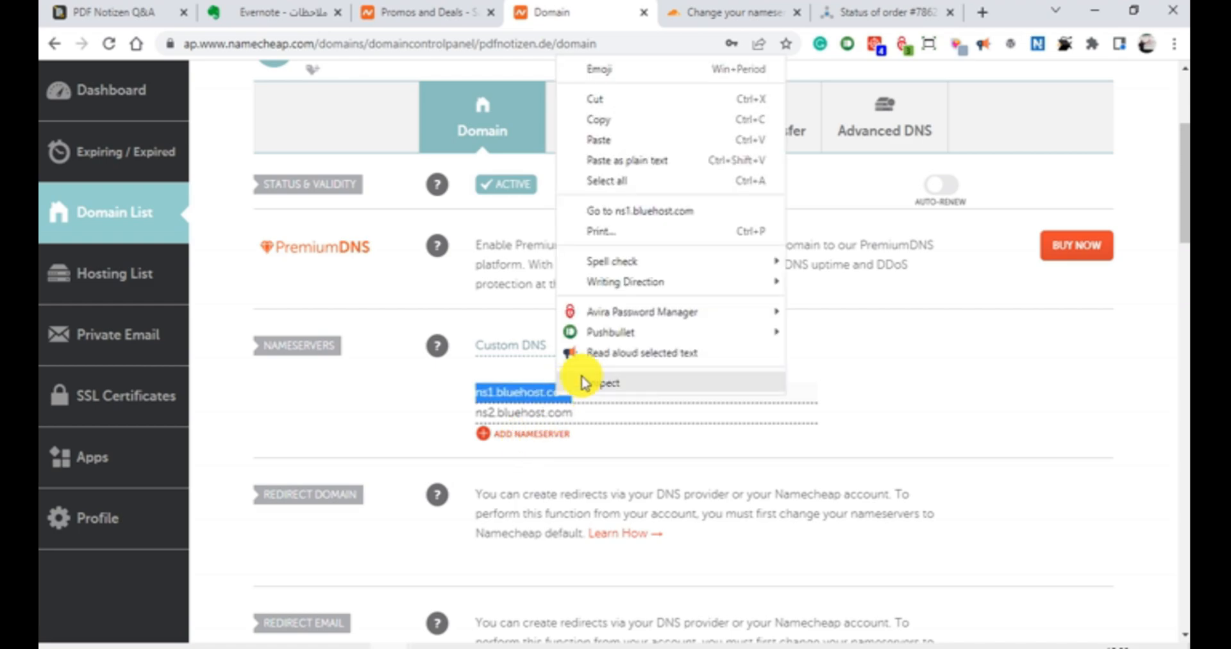
left_click(619, 142)
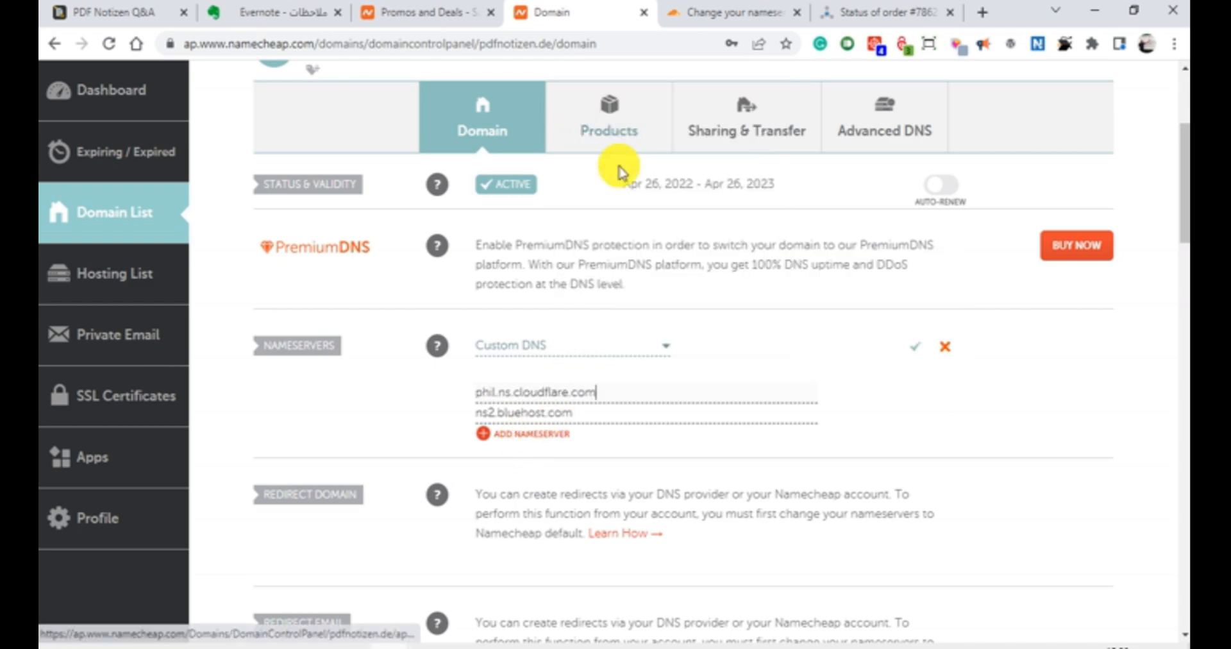
Step: Copy Cloudflare's second nameserver and replace ns2.bluehost.com in the Namecheap custom DNS settings with rafe.ns.cloudflare.com
left_click(709, 14)
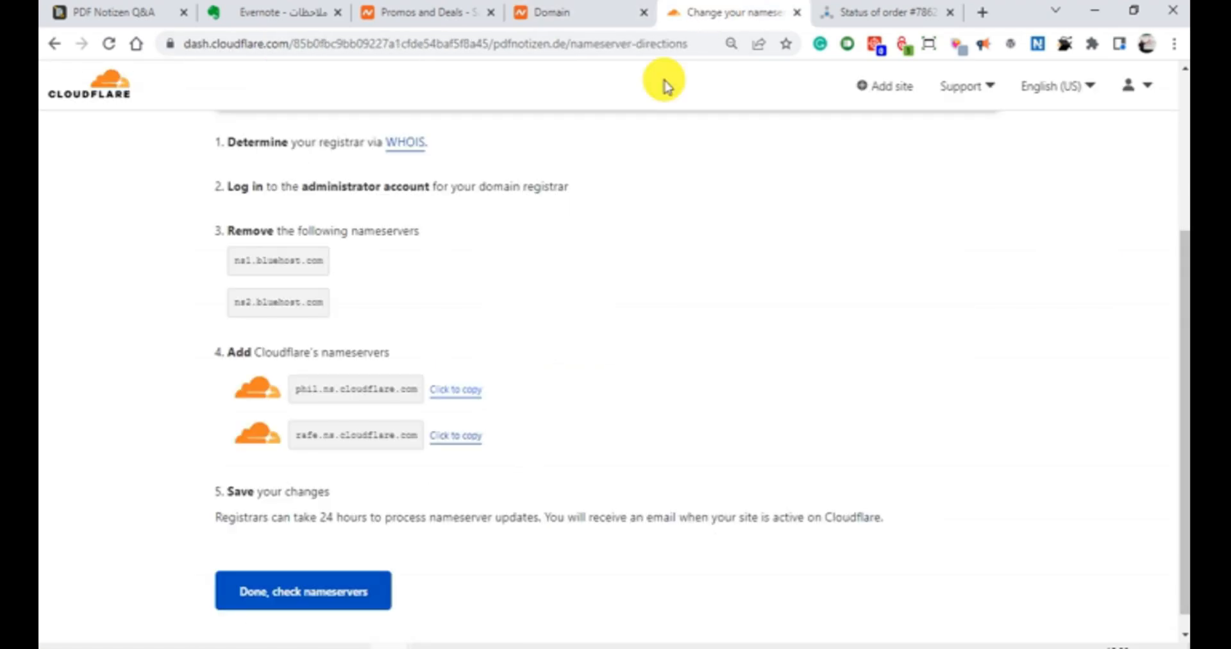
left_click(455, 436)
left_click(606, 26)
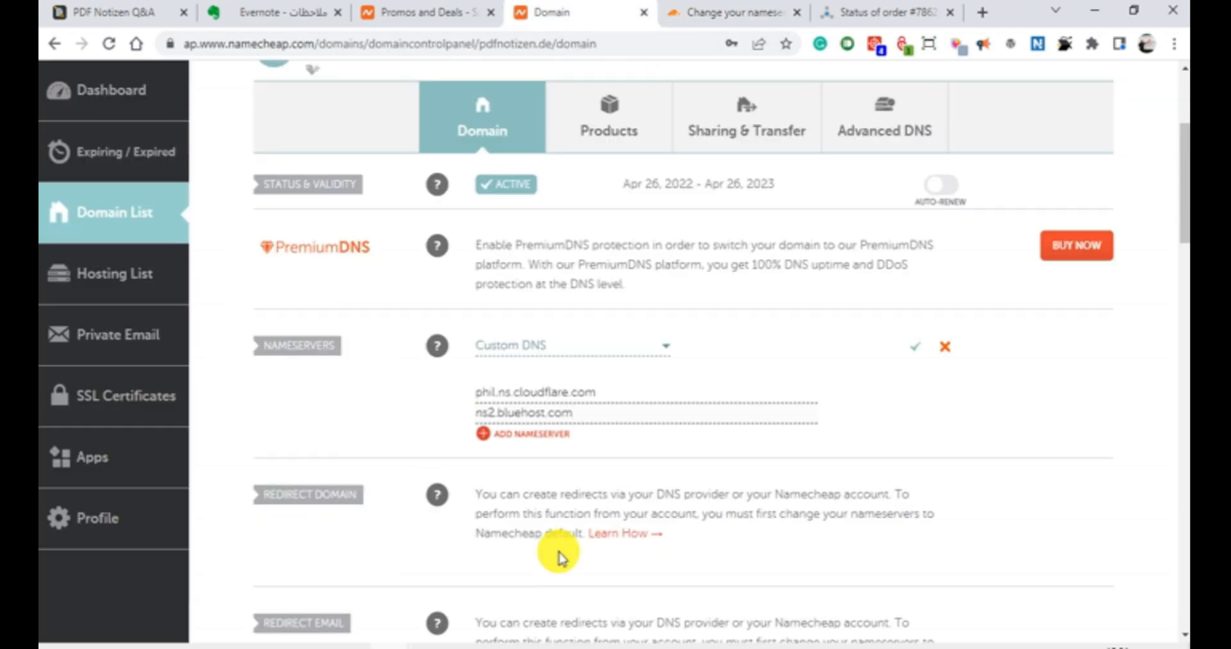
triple_click(583, 410)
right_click(584, 410)
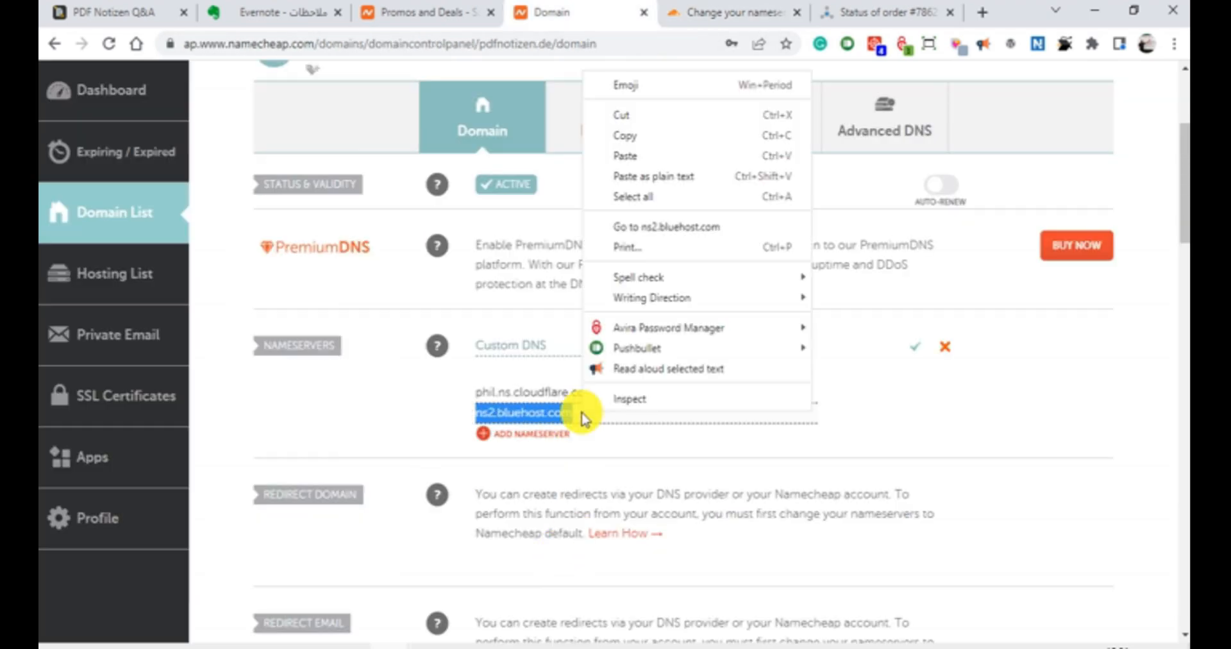
left_click(648, 161)
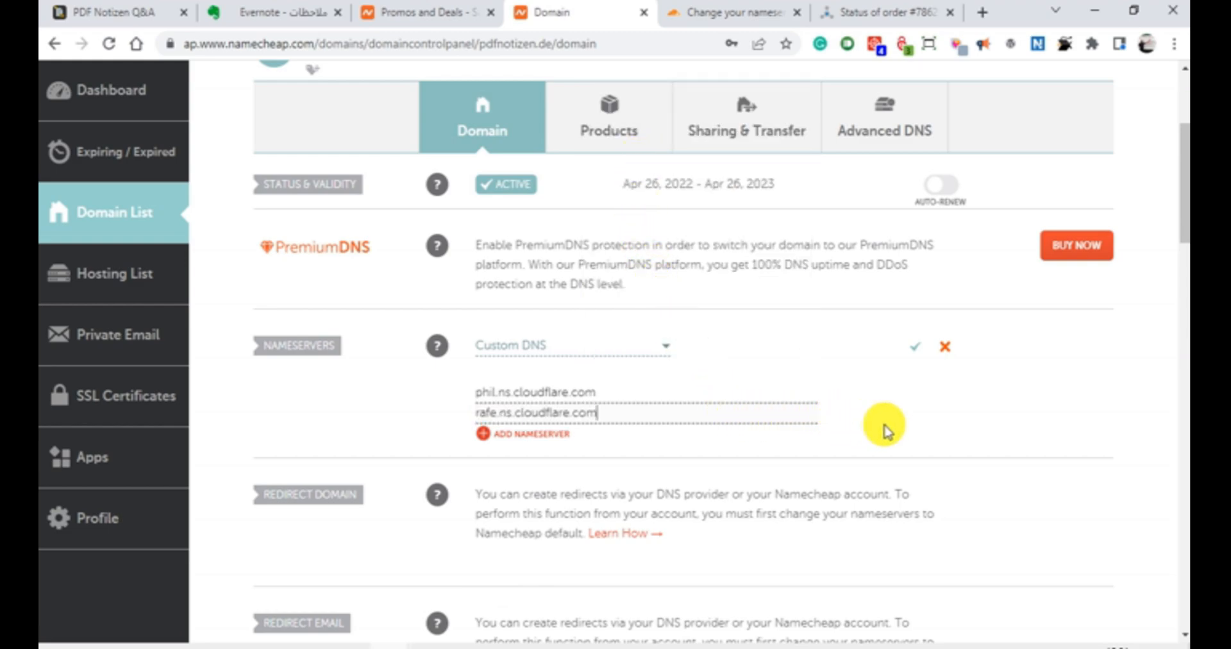
Step: Save the custom nameservers for pdfnotizen.de and read the notice about the DNS update
left_click(915, 347)
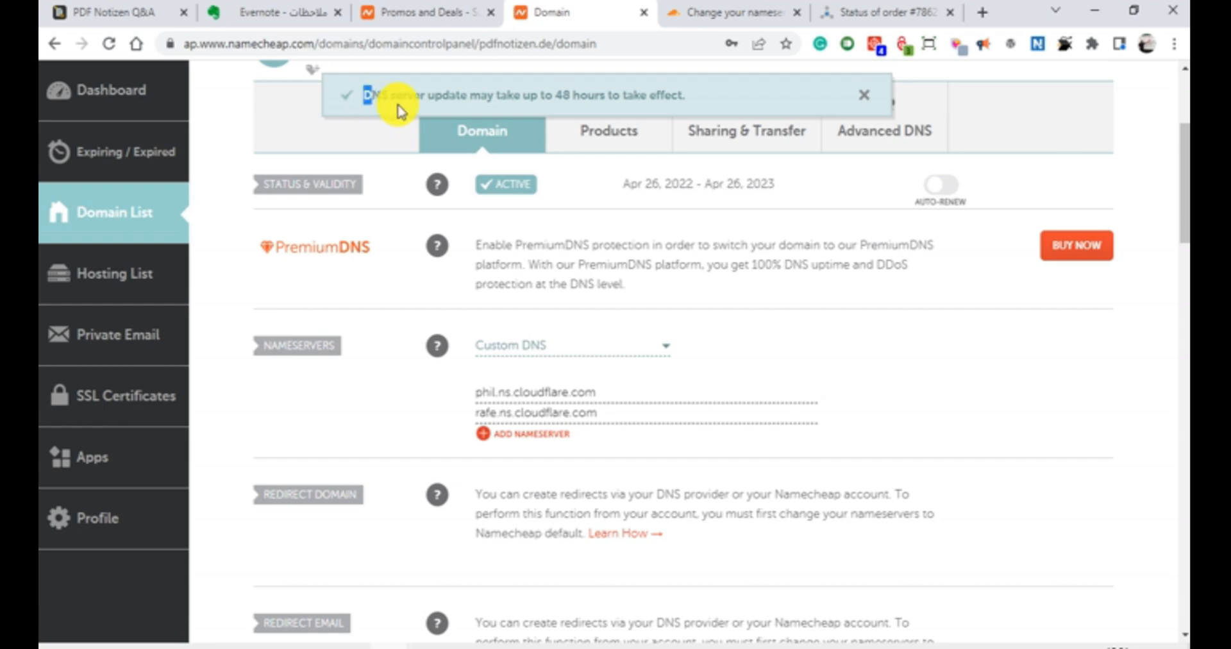
left_click_drag(375, 102, 605, 111)
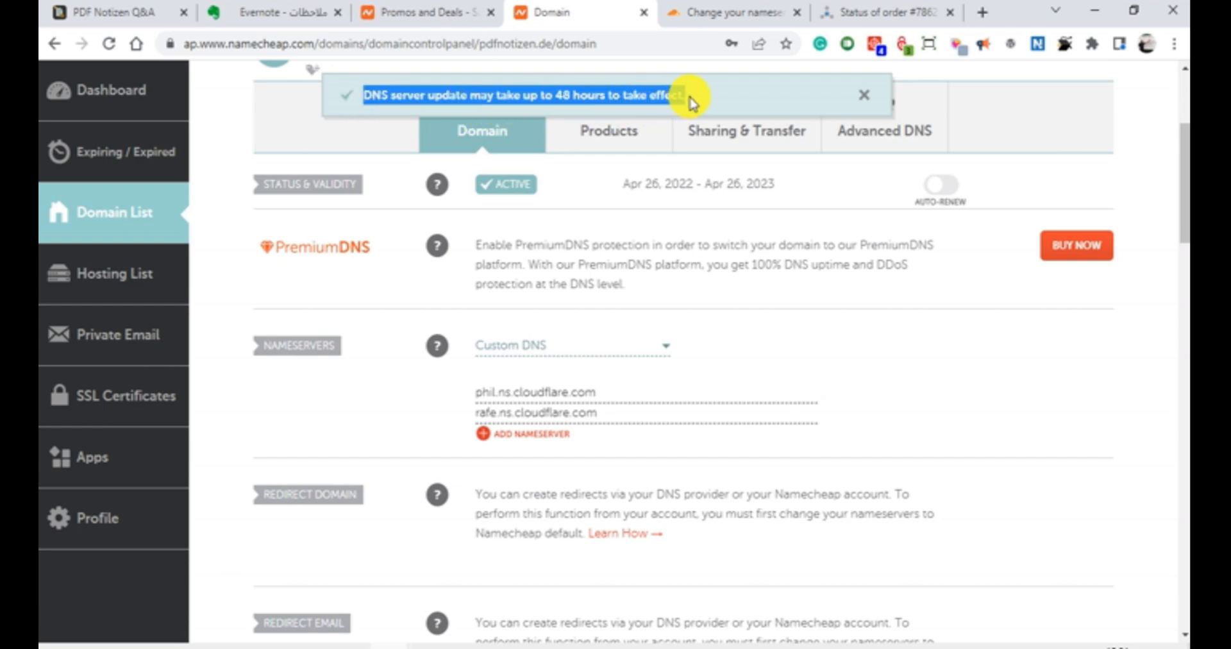
left_click(544, 100)
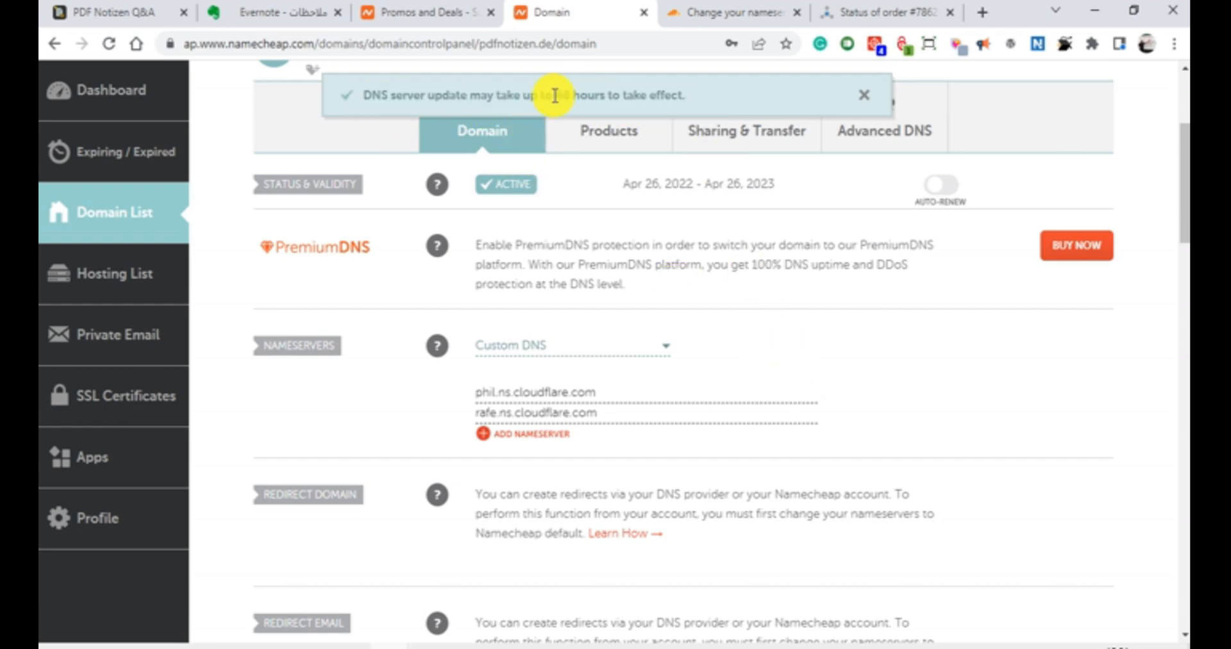
double_click(926, 424)
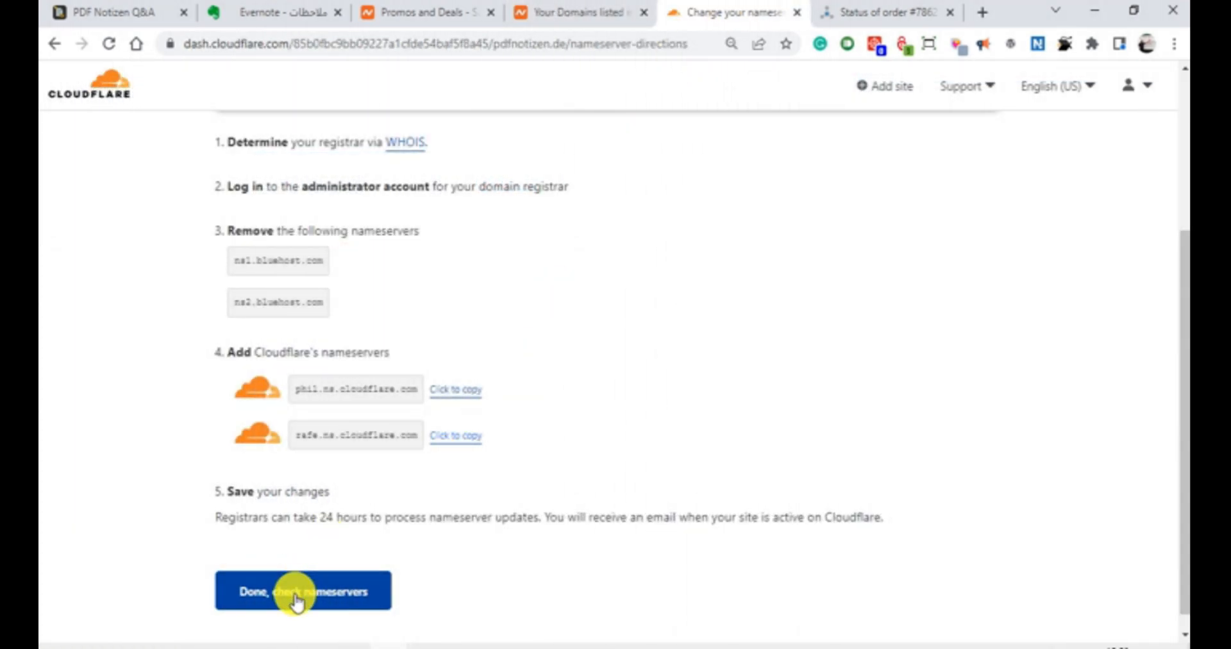
Step: Have Cloudflare check the nameservers, and go through its configuration recommendations to the protection status on the pdfnotizen.de overview
left_click(297, 593)
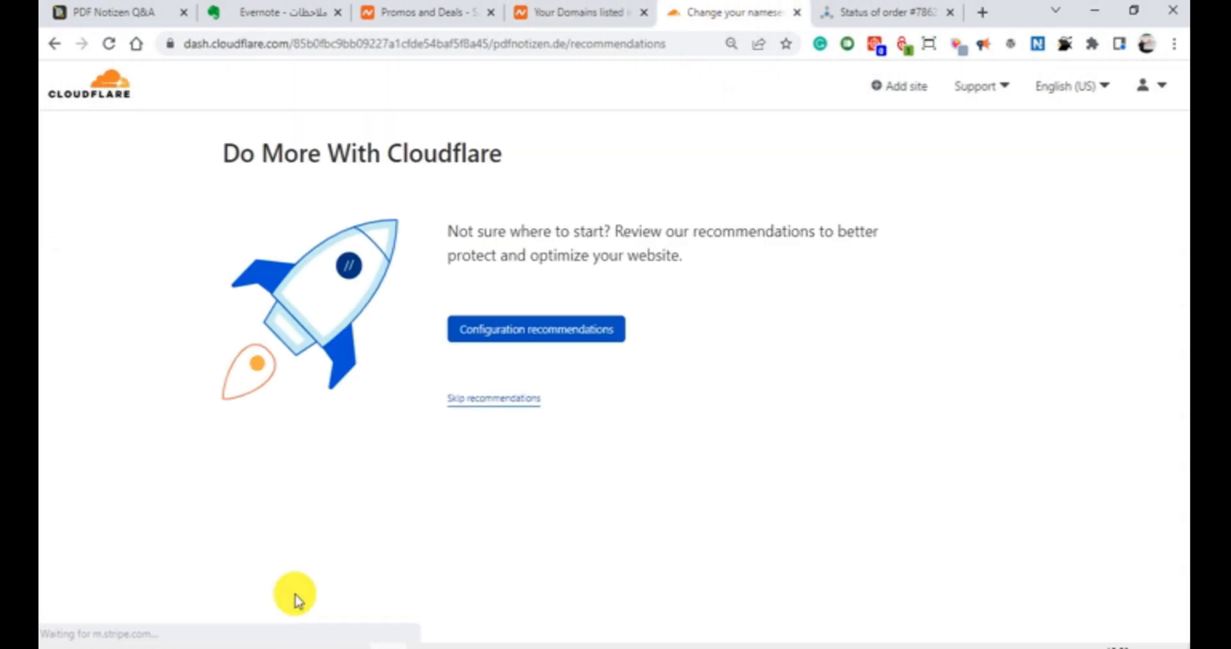
left_click(505, 340)
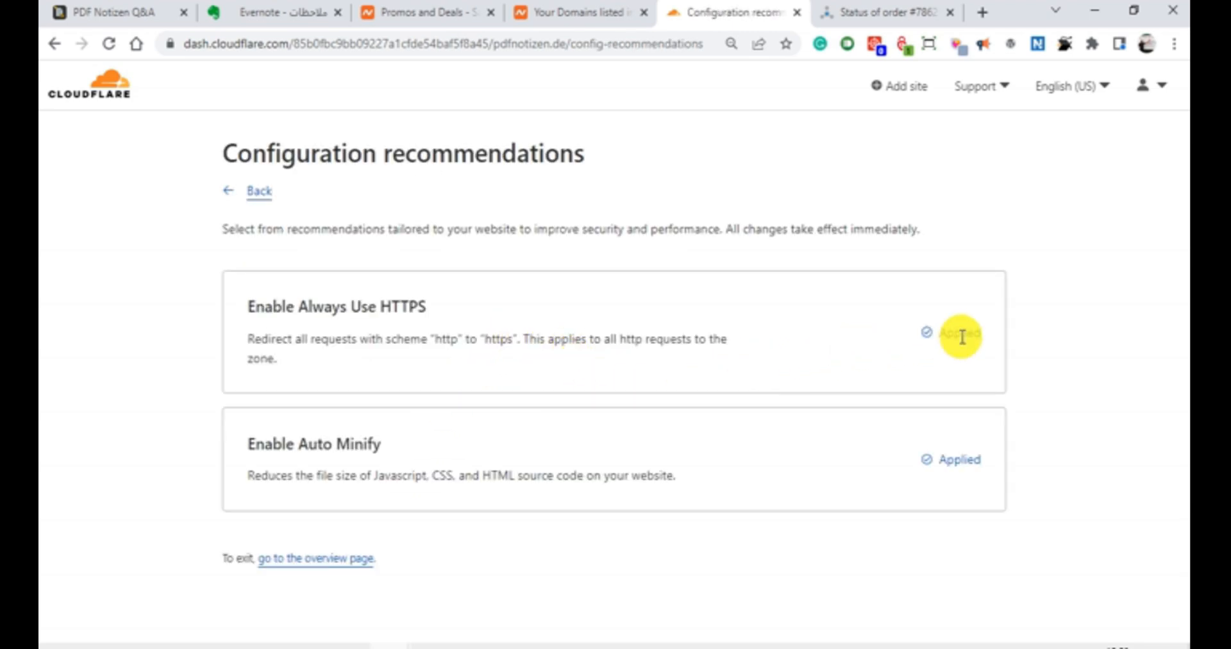
left_click(327, 564)
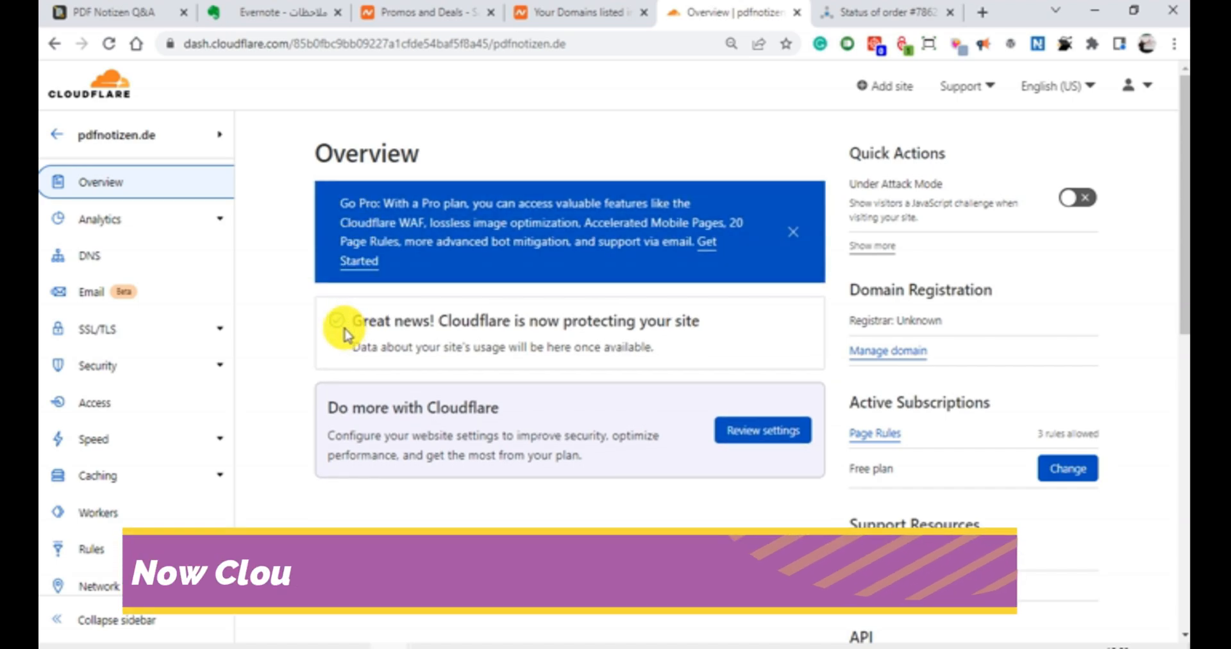
left_click_drag(349, 320, 725, 321)
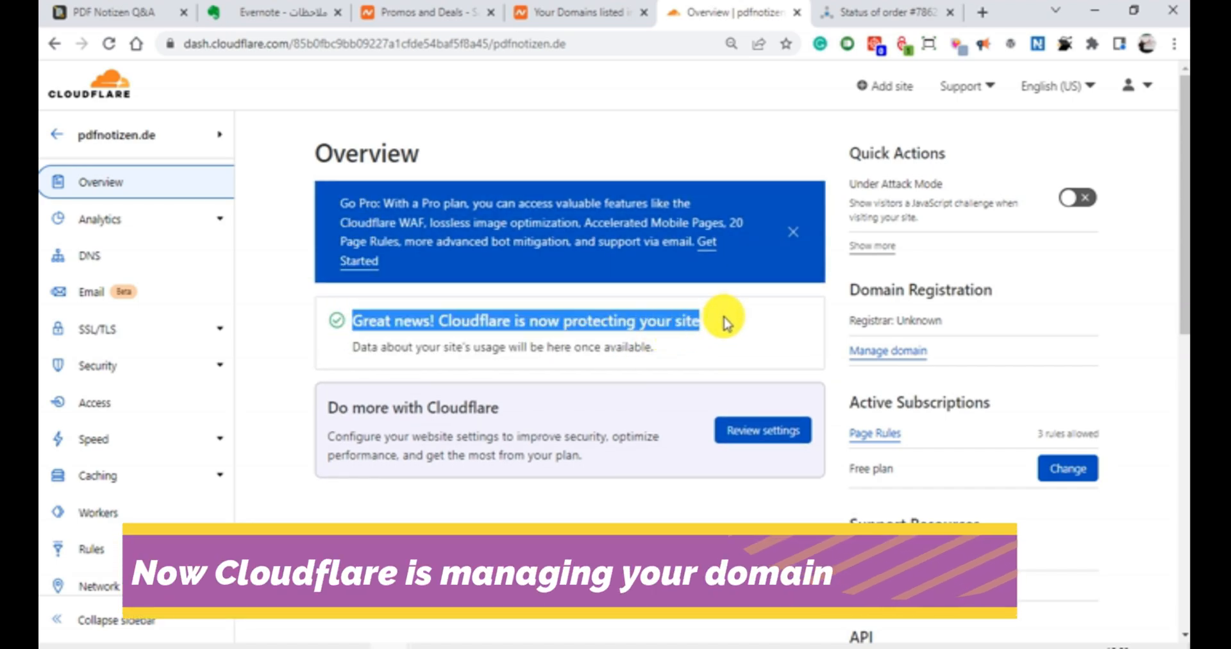
left_click(605, 376)
triple_click(408, 352)
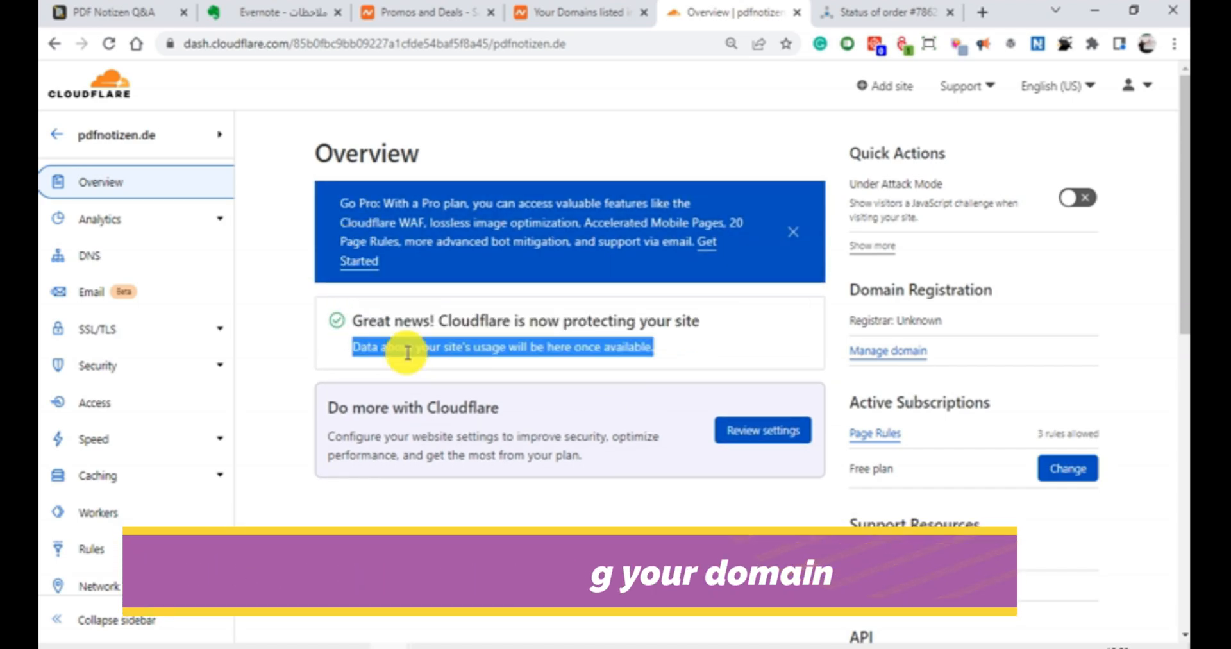
left_click(389, 376)
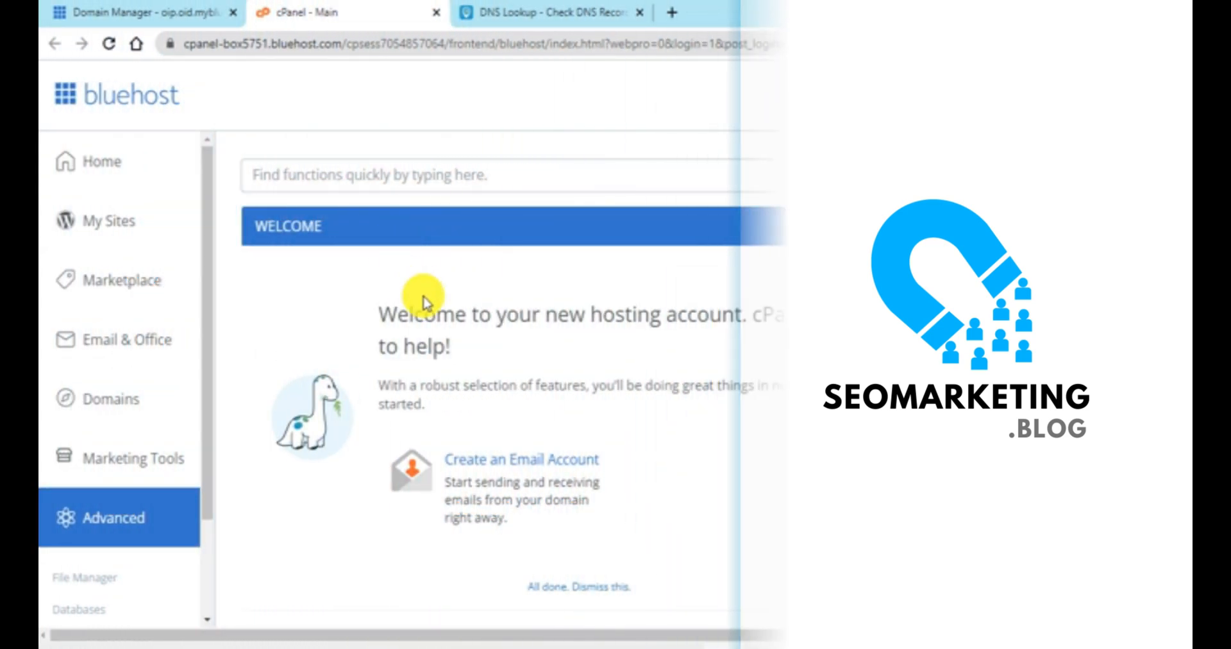
Step: In Bluehost's cPanel, open the SSL/TLS tool from the security section in a new tab
scroll(421, 295, "down", 4)
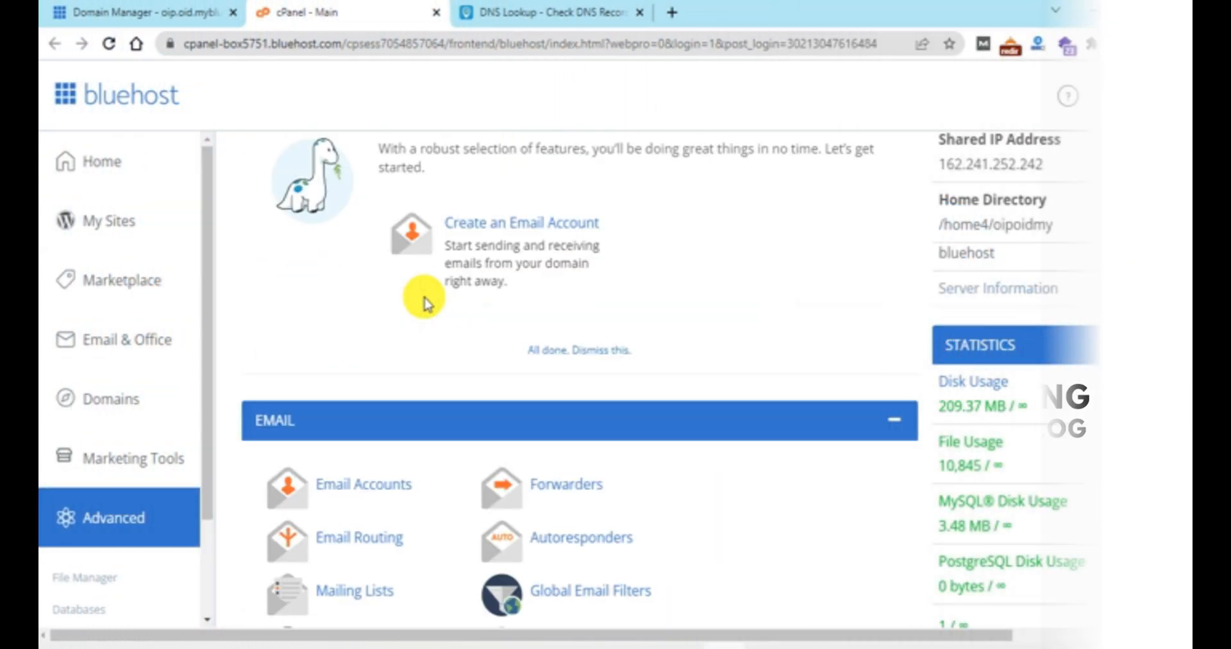
scroll(424, 302, "down", 18)
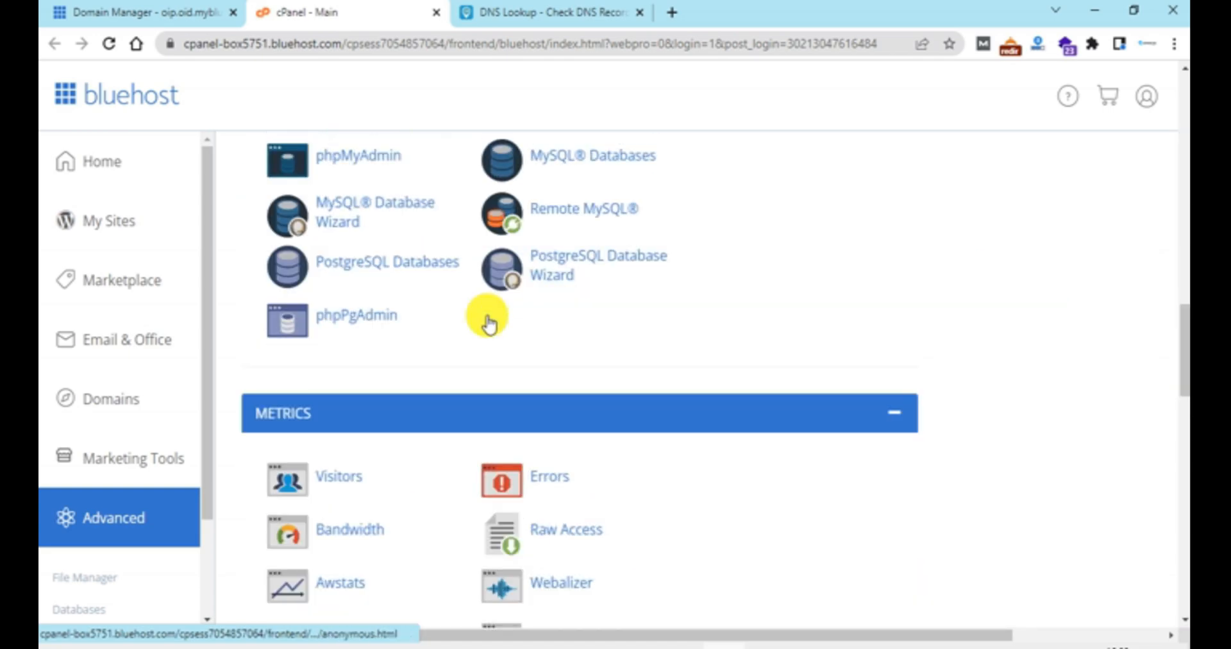
scroll(487, 324, "down", 9)
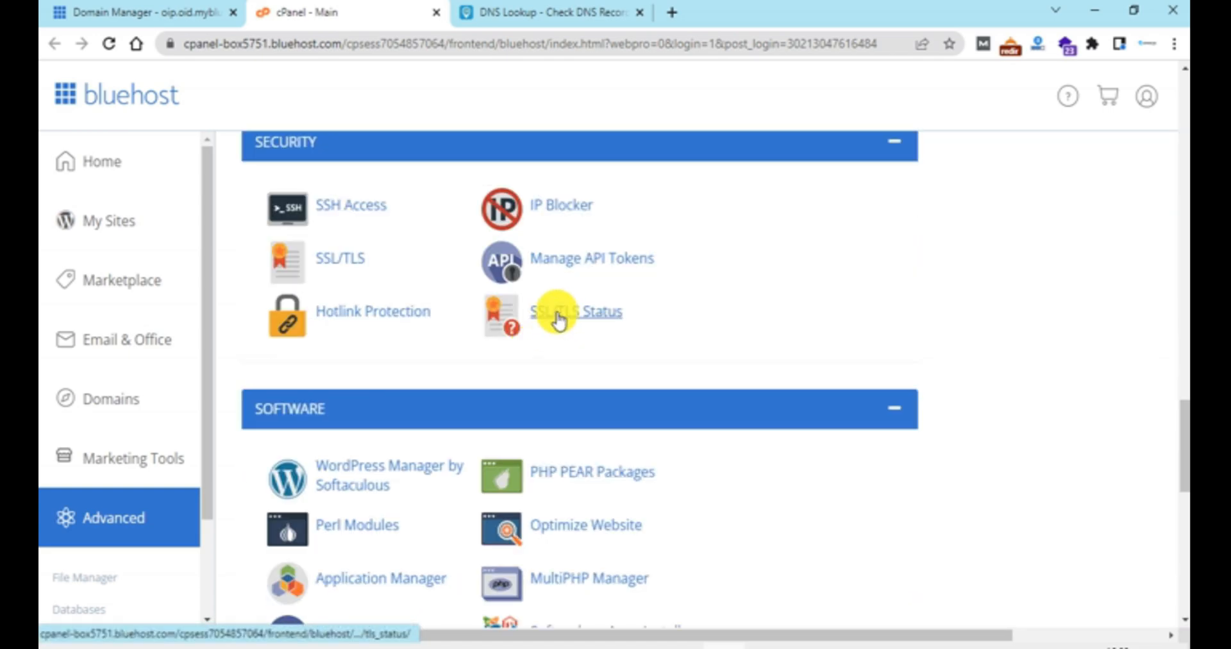
right_click(322, 266)
left_click(385, 275)
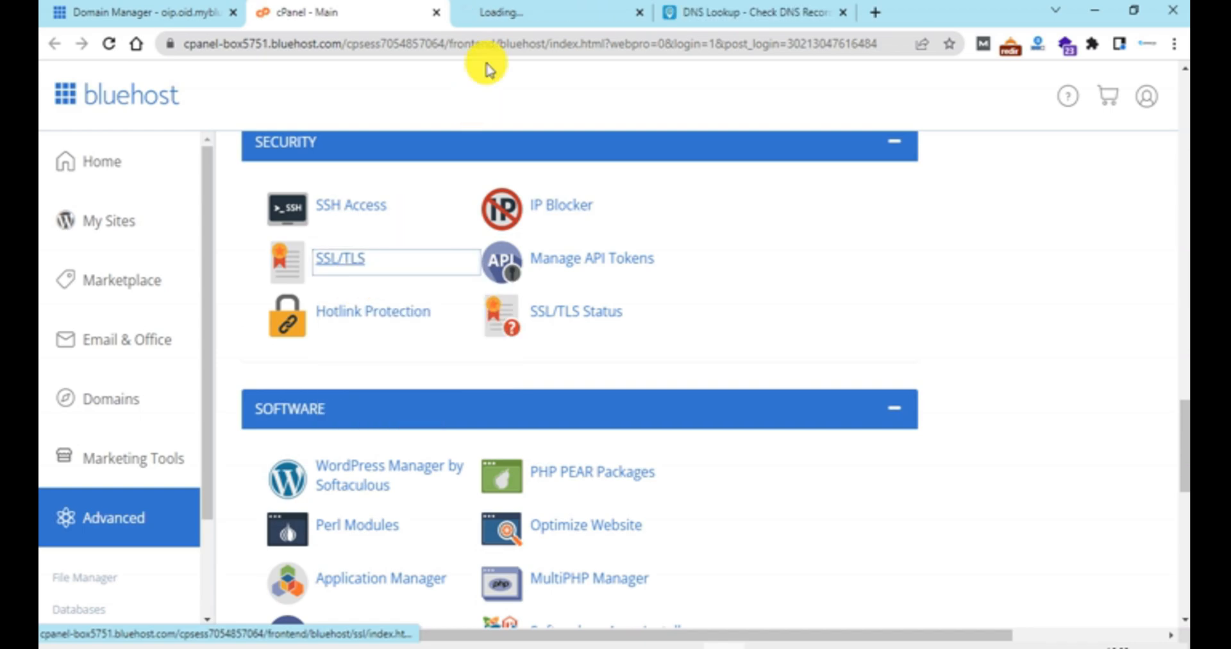
left_click(511, 13)
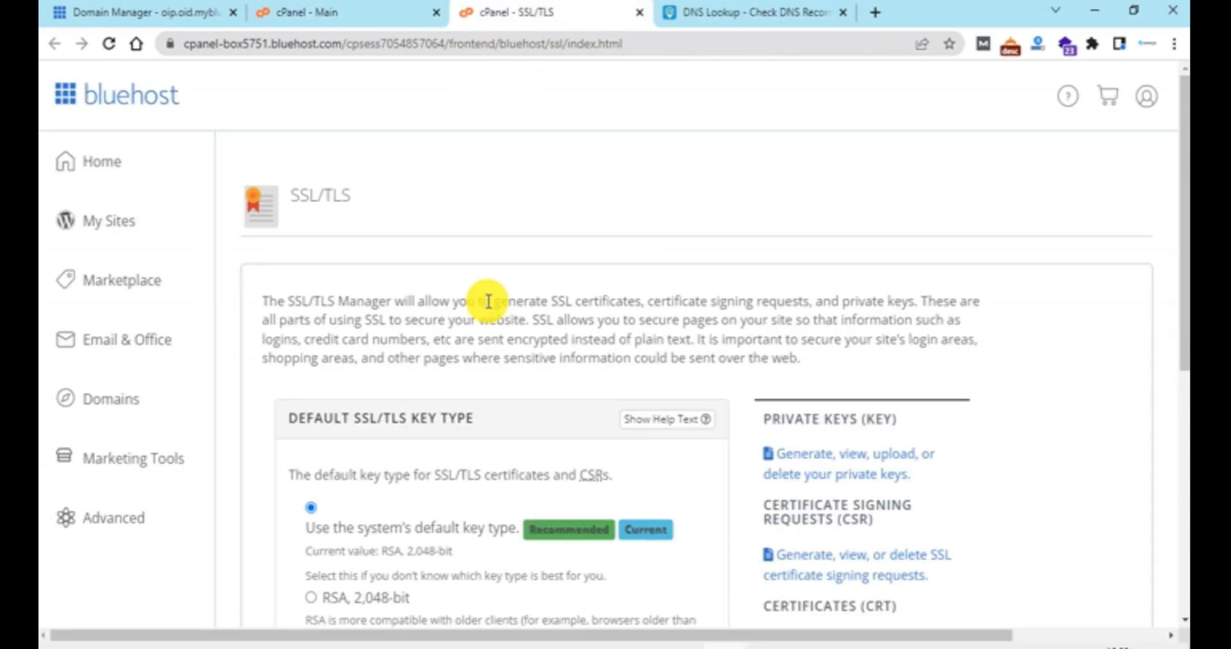
Step: Open the SSL site management and examine the certificates installed for pdfnotizen.de and its subdomains
scroll(473, 160, "down", 5)
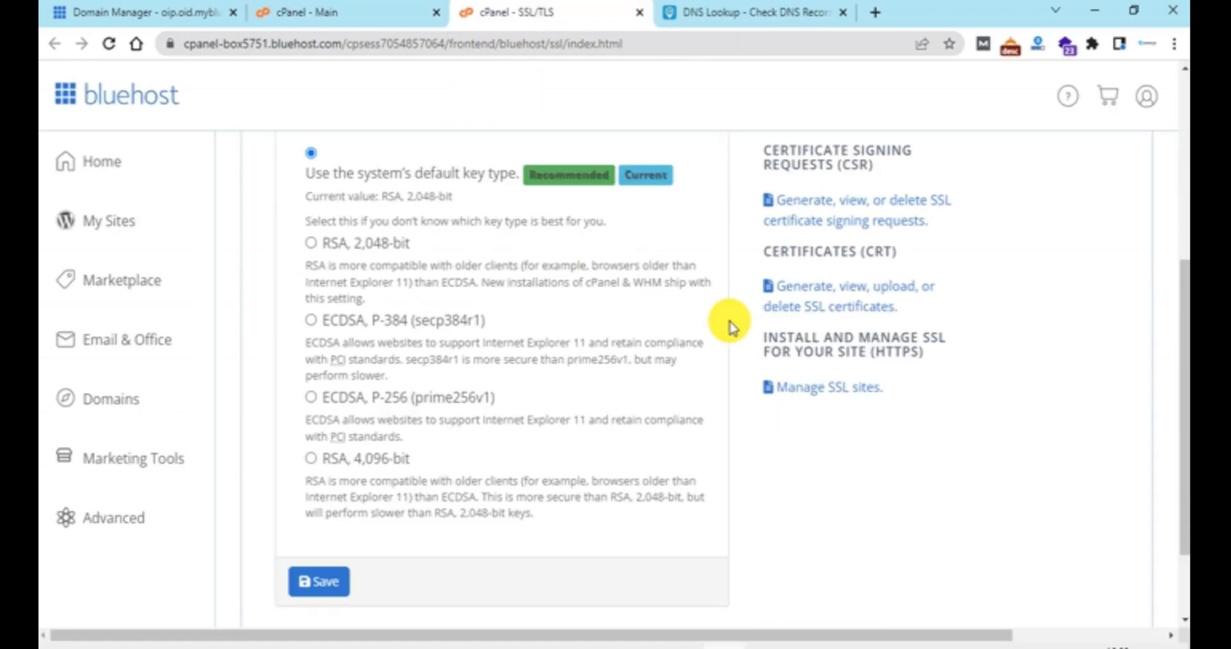
left_click(841, 395)
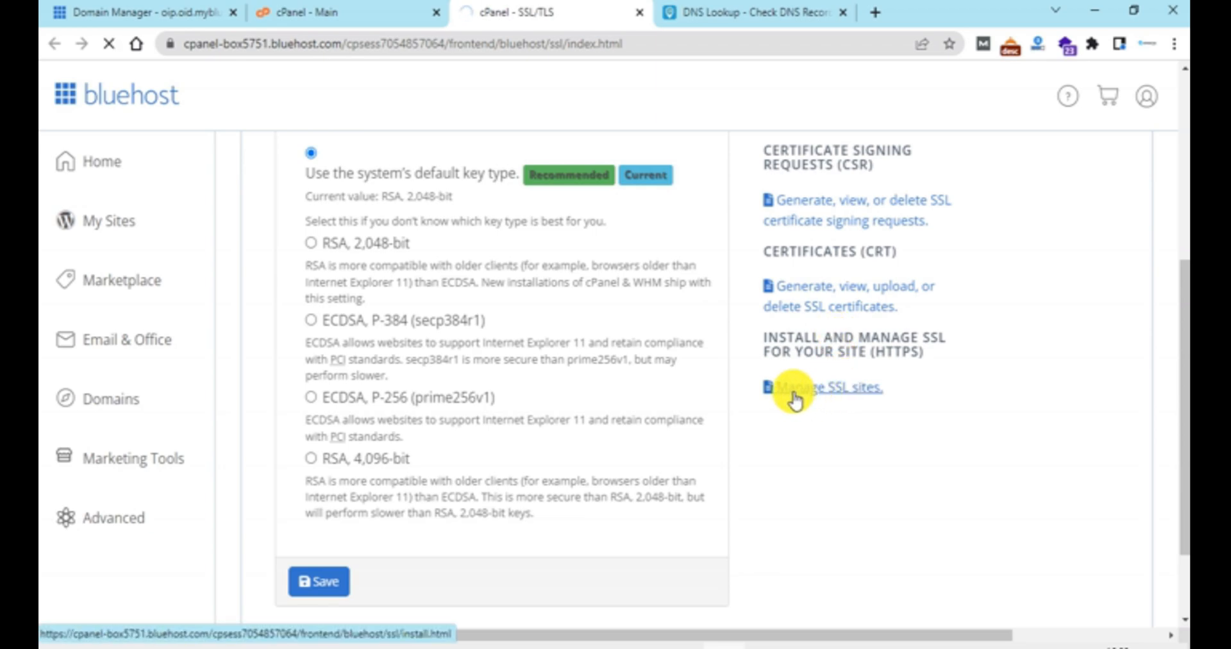
scroll(778, 399, "down", 10)
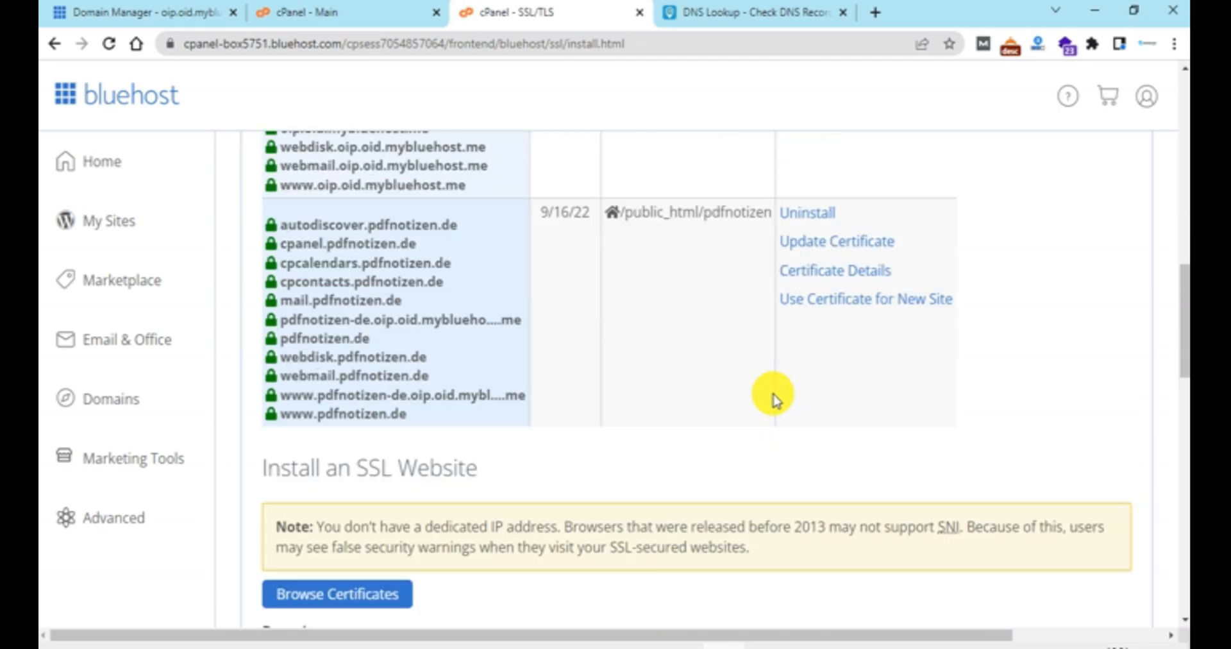
scroll(778, 399, "up", 2)
scroll(553, 366, "up", 10)
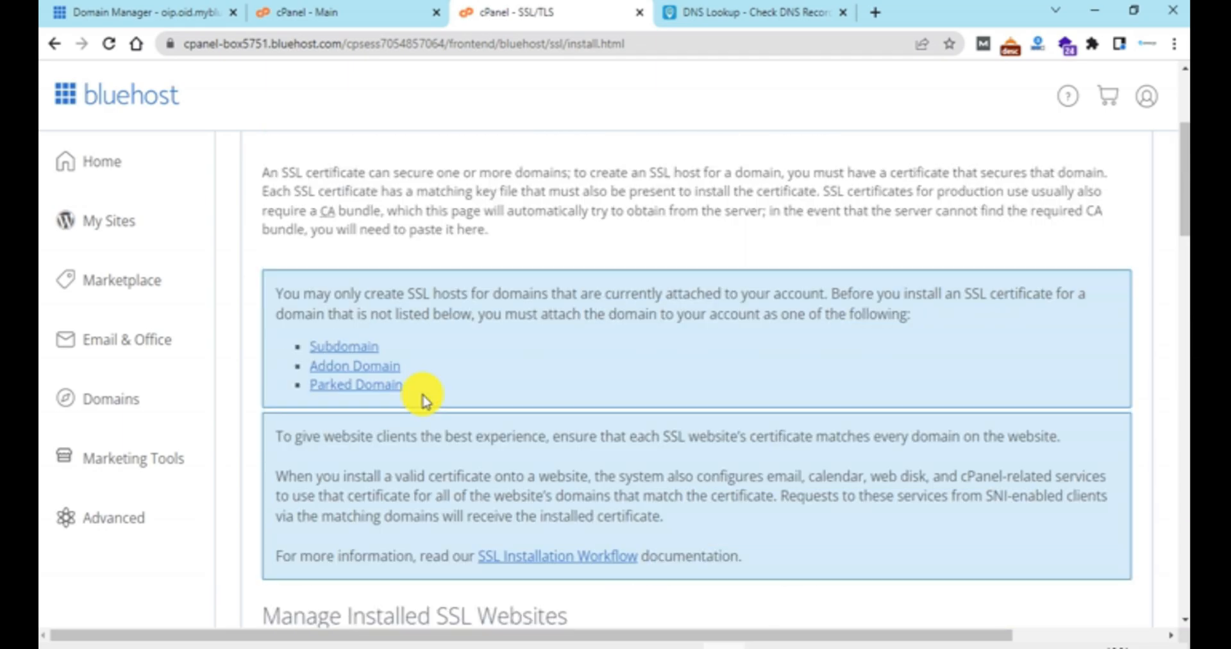
scroll(355, 389, "down", 5)
scroll(417, 512, "down", 2)
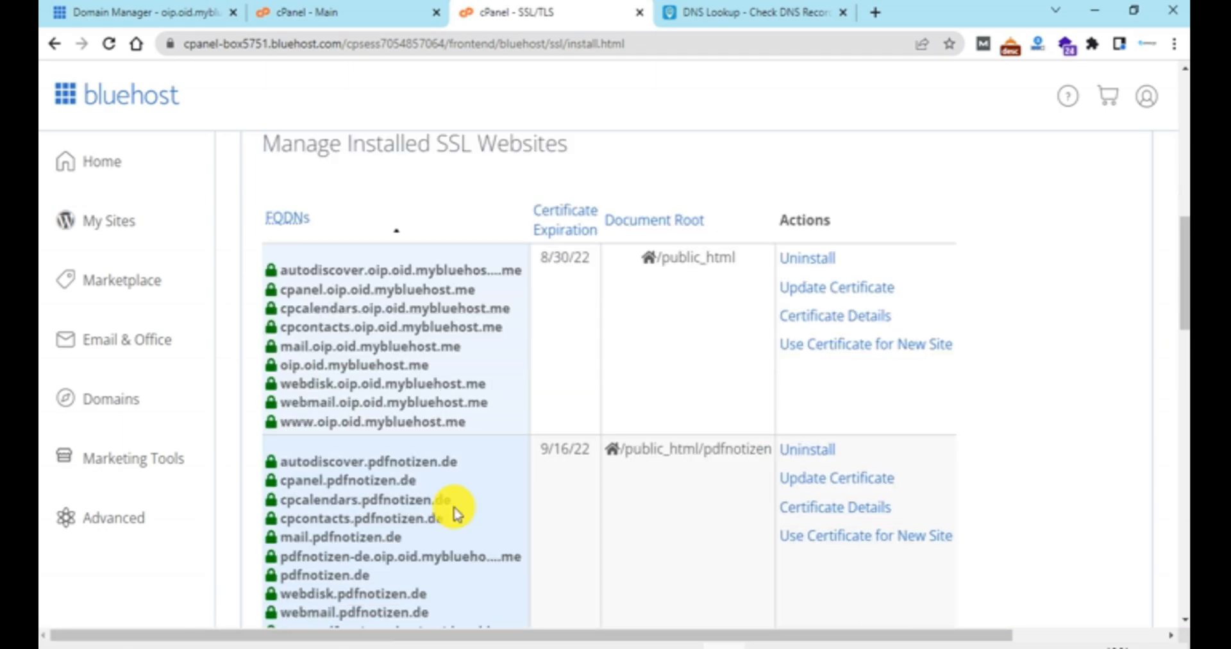
scroll(385, 507, "down", 2)
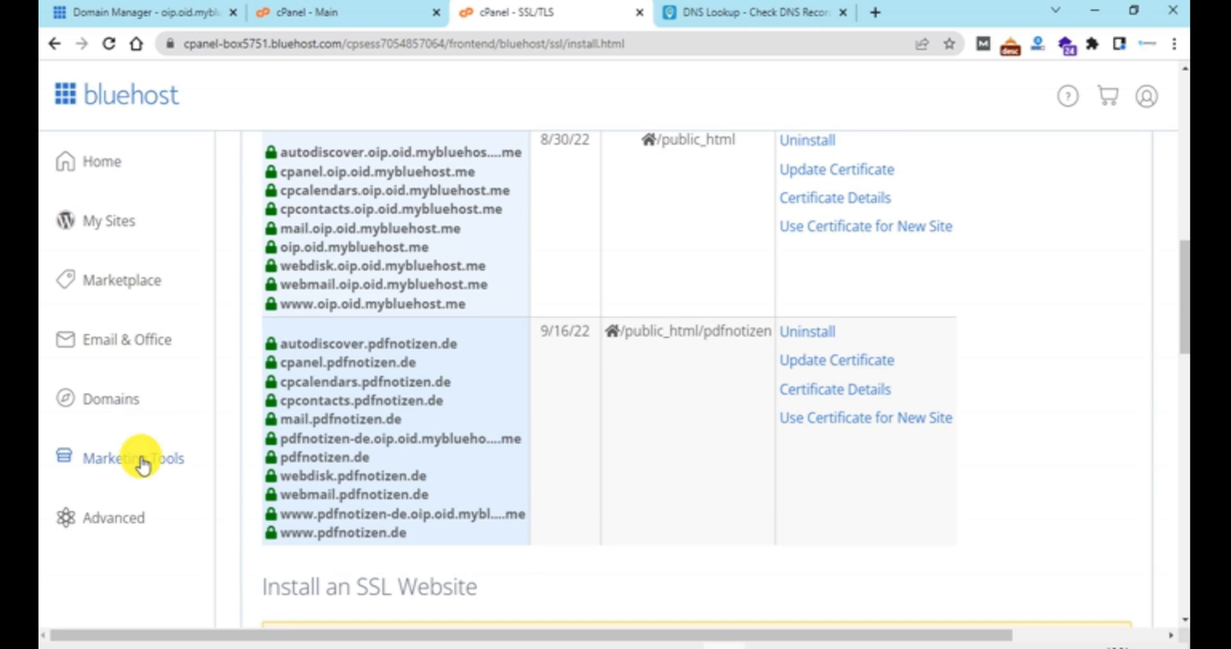
Step: Launch the Softaculous Apps Installer from cPanel and open the WordPress installation form, closing the spare cPanel tab
left_click(131, 527)
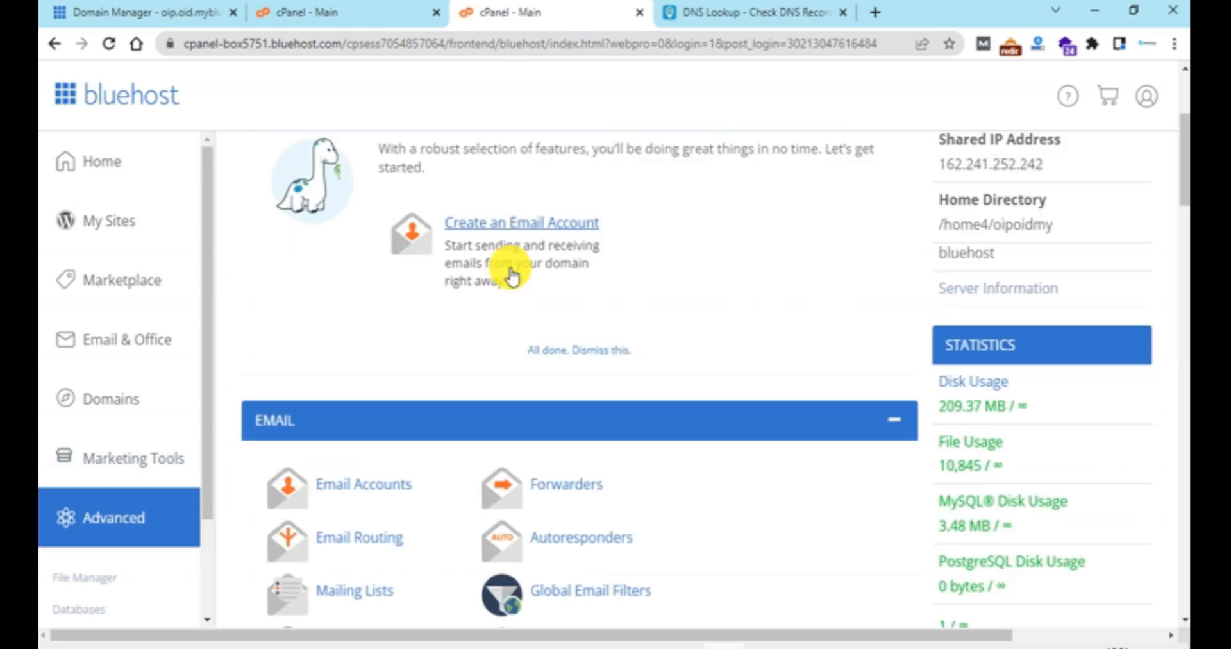
scroll(511, 283, "down", 9)
scroll(511, 289, "down", 20)
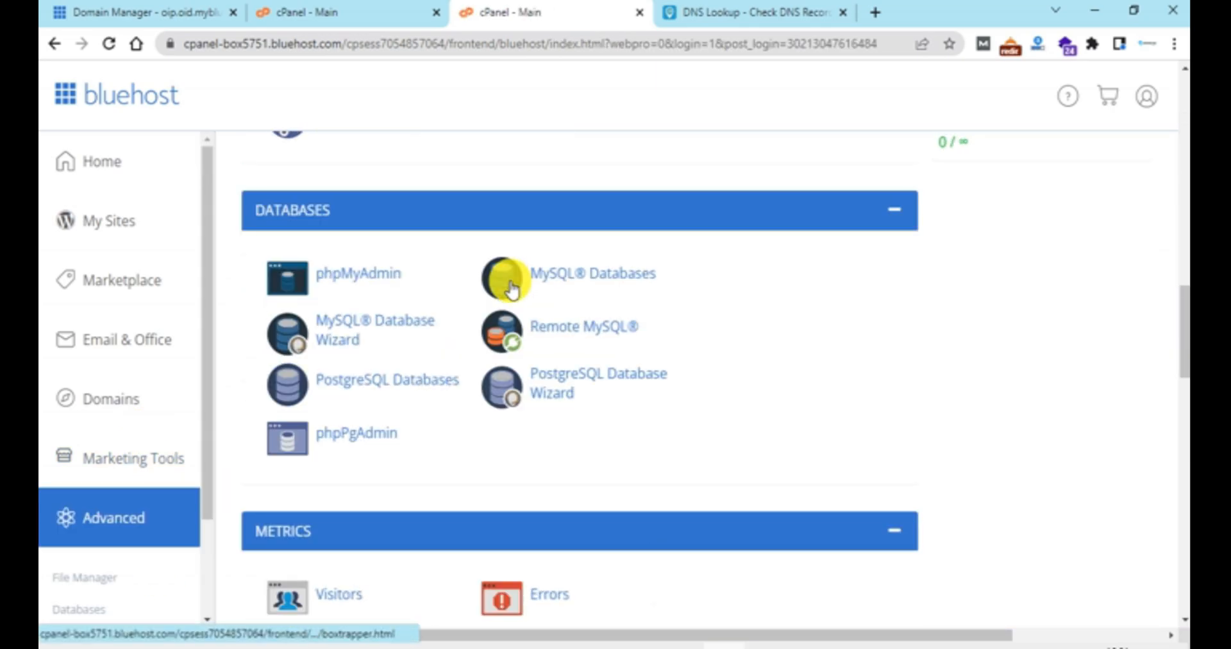
scroll(507, 295, "down", 3)
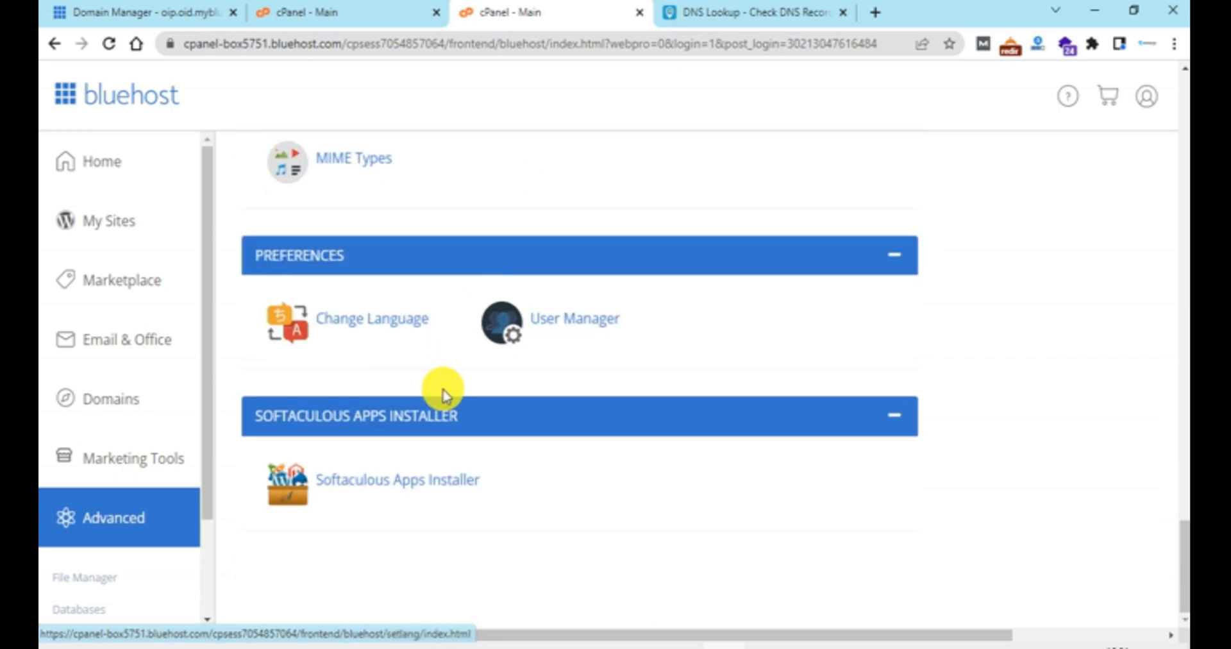
left_click(363, 493)
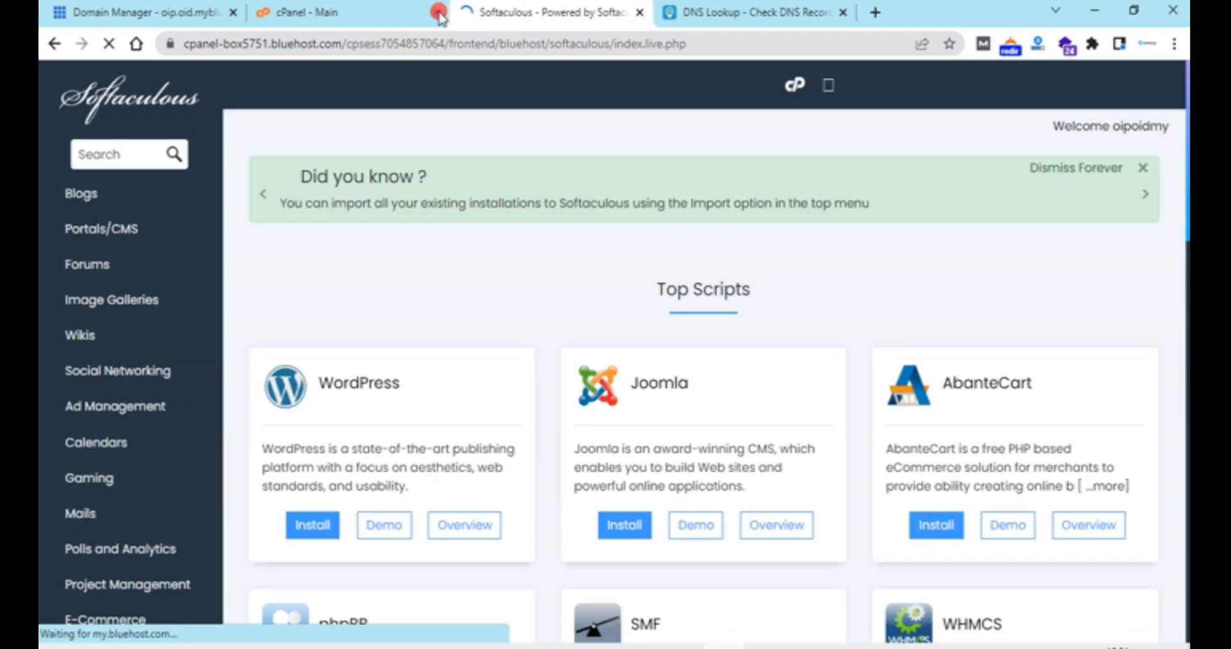
left_click(435, 13)
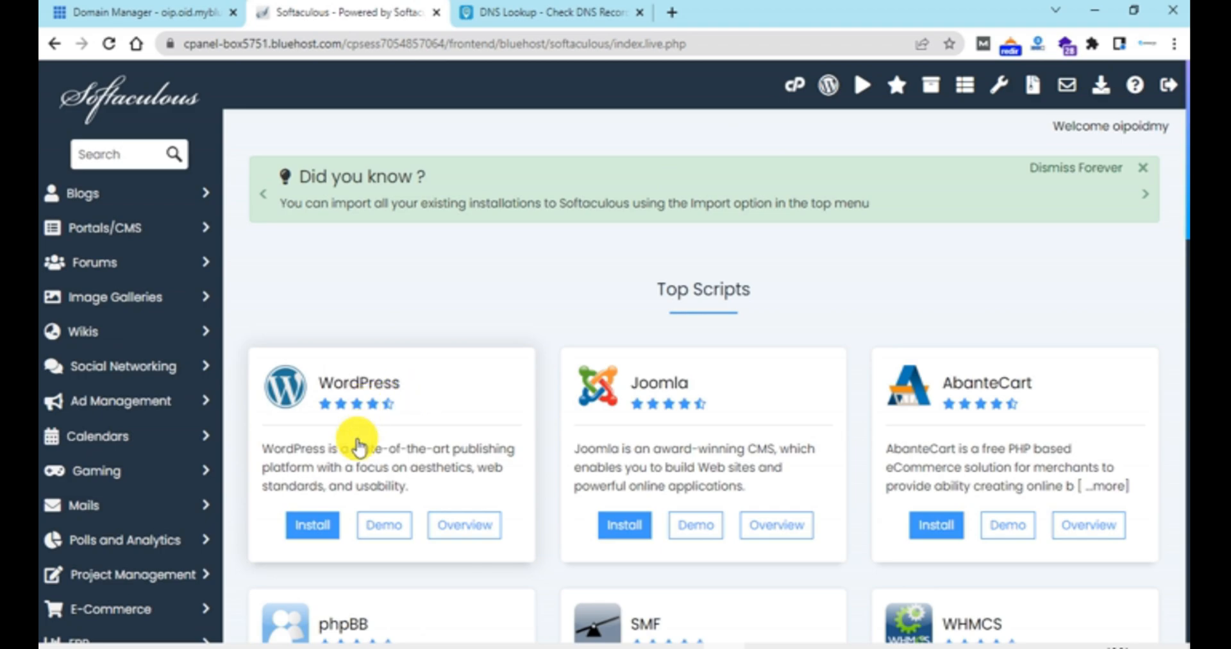
left_click(316, 531)
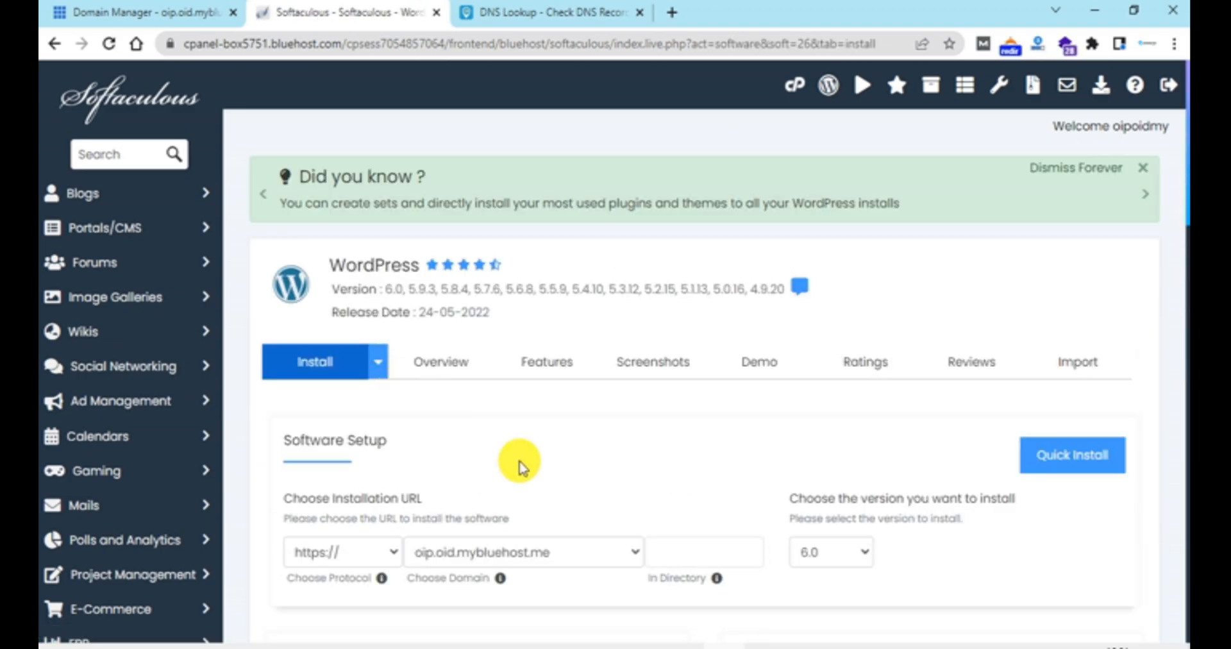
Step: Choose pdfnotizen.de as the domain for the WordPress installation URL
scroll(517, 466, "down", 2)
left_click(433, 436)
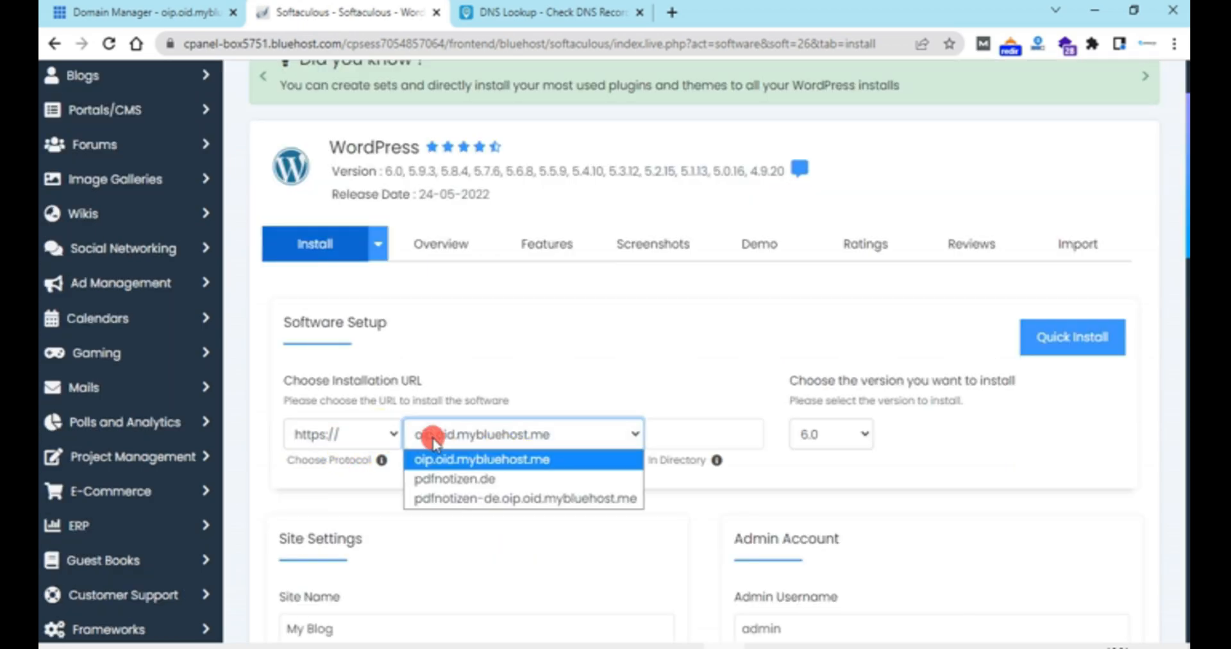
left_click(449, 479)
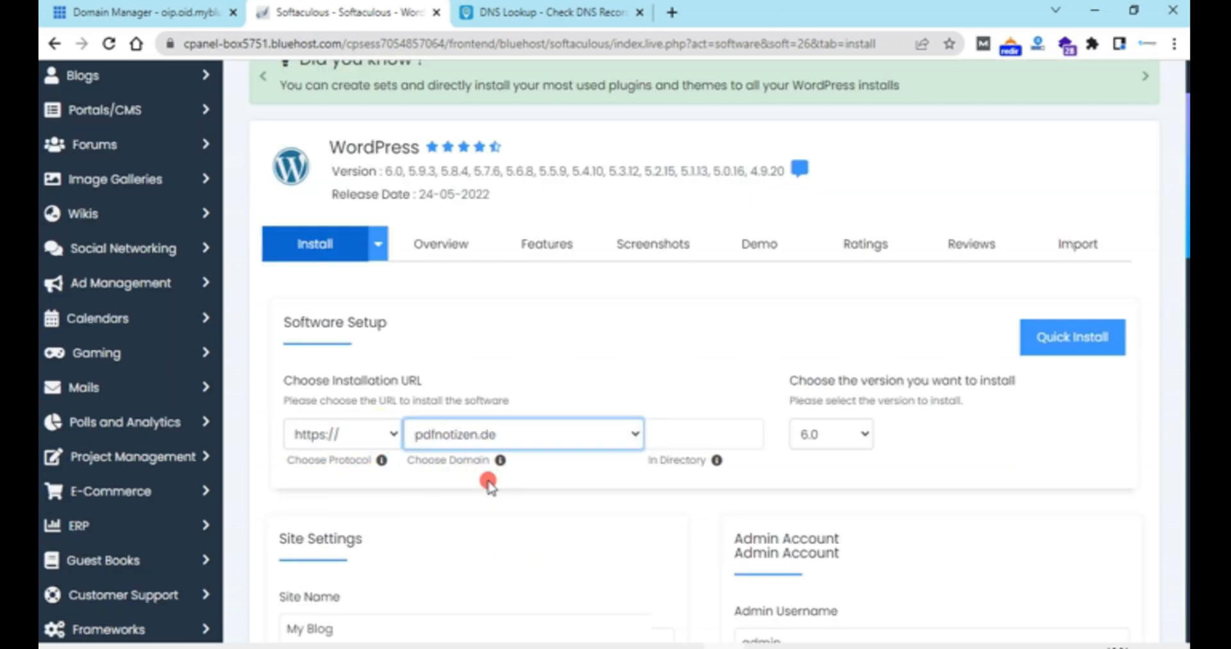
Step: Copy the generated WordPress admin password and replace it with a custom admin password
scroll(641, 480, "down", 2)
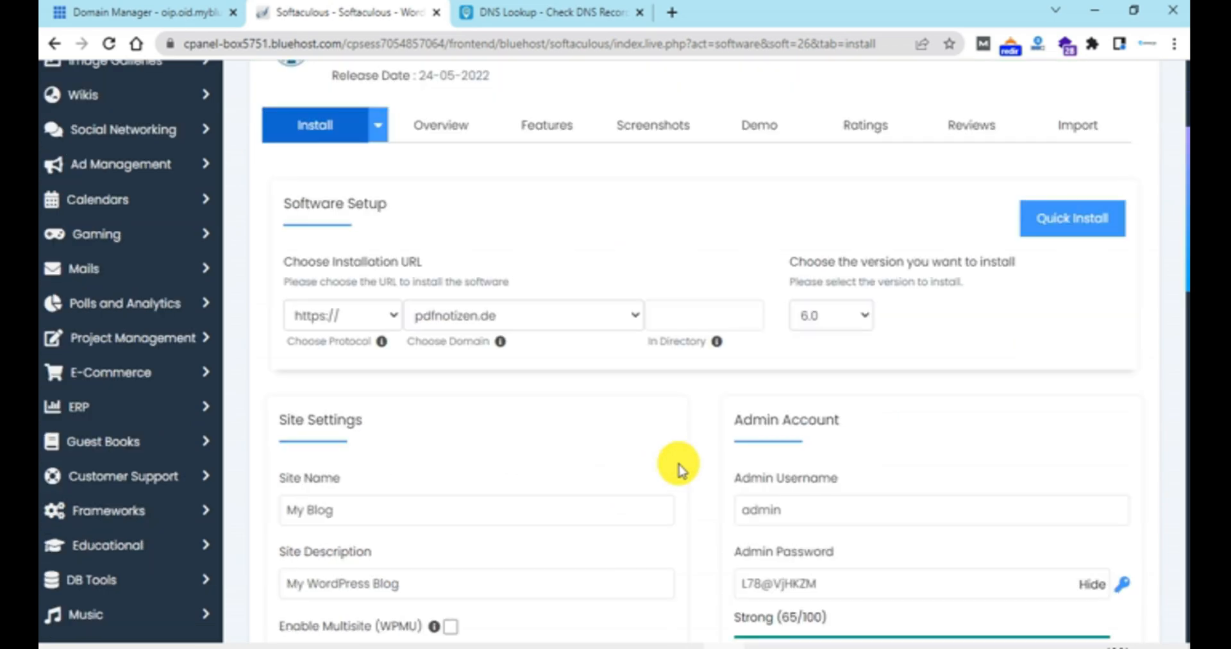
scroll(638, 418, "down", 2)
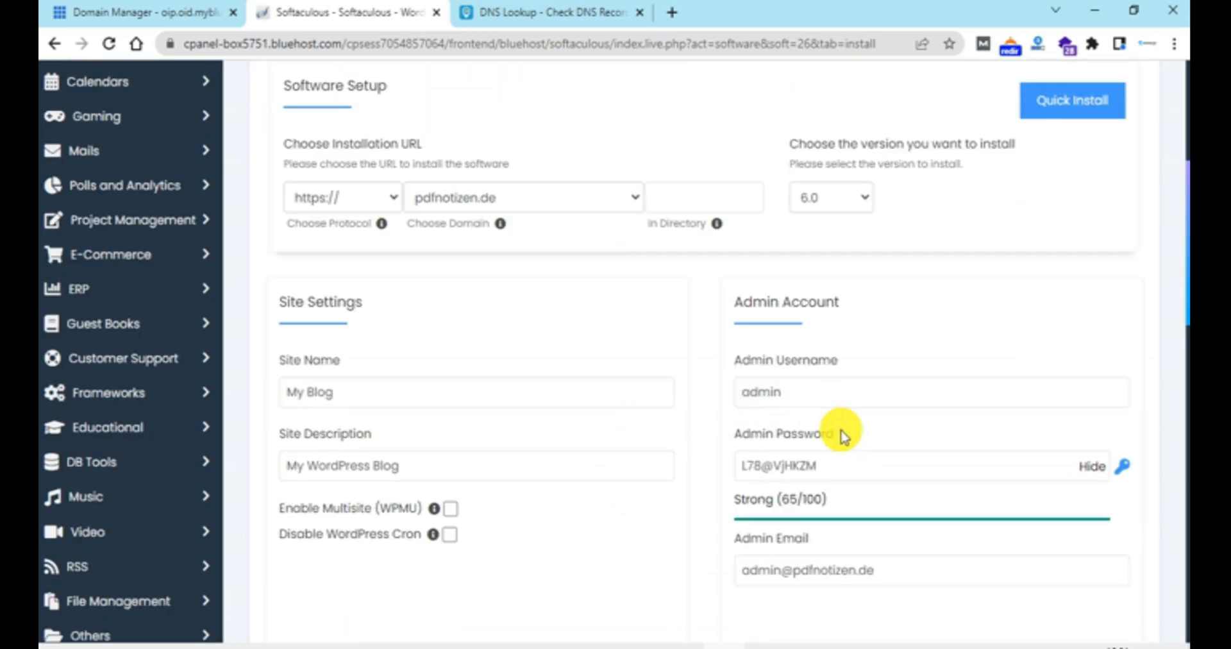
double_click(839, 470)
right_click(840, 470)
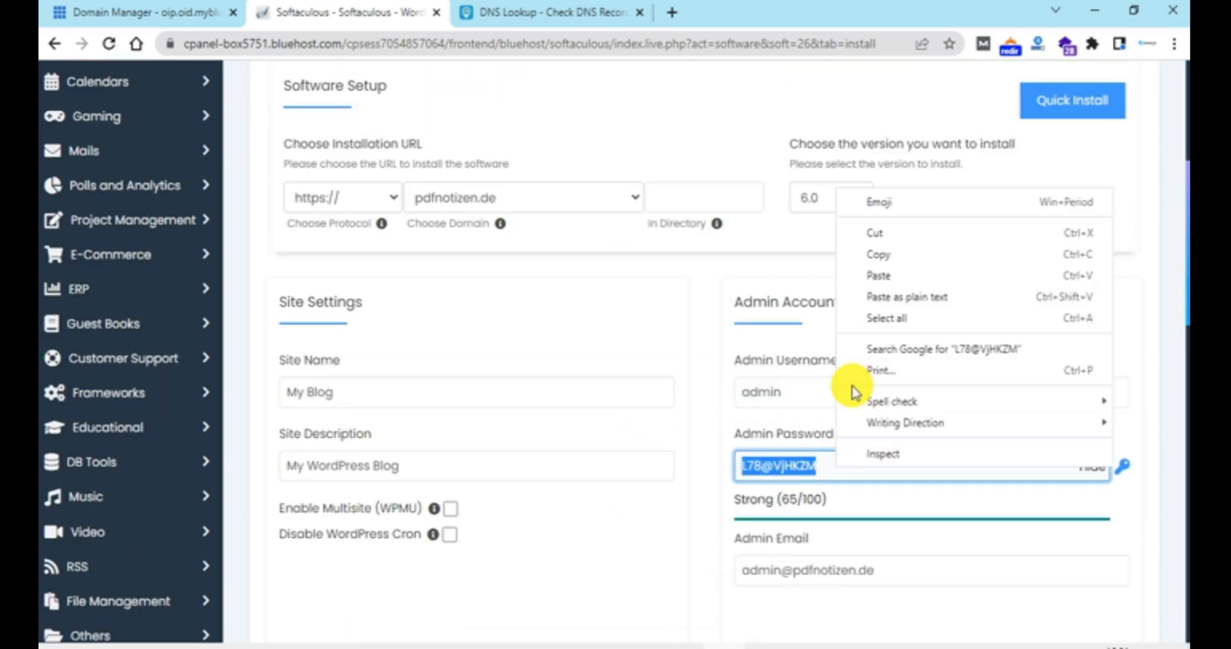
left_click(882, 251)
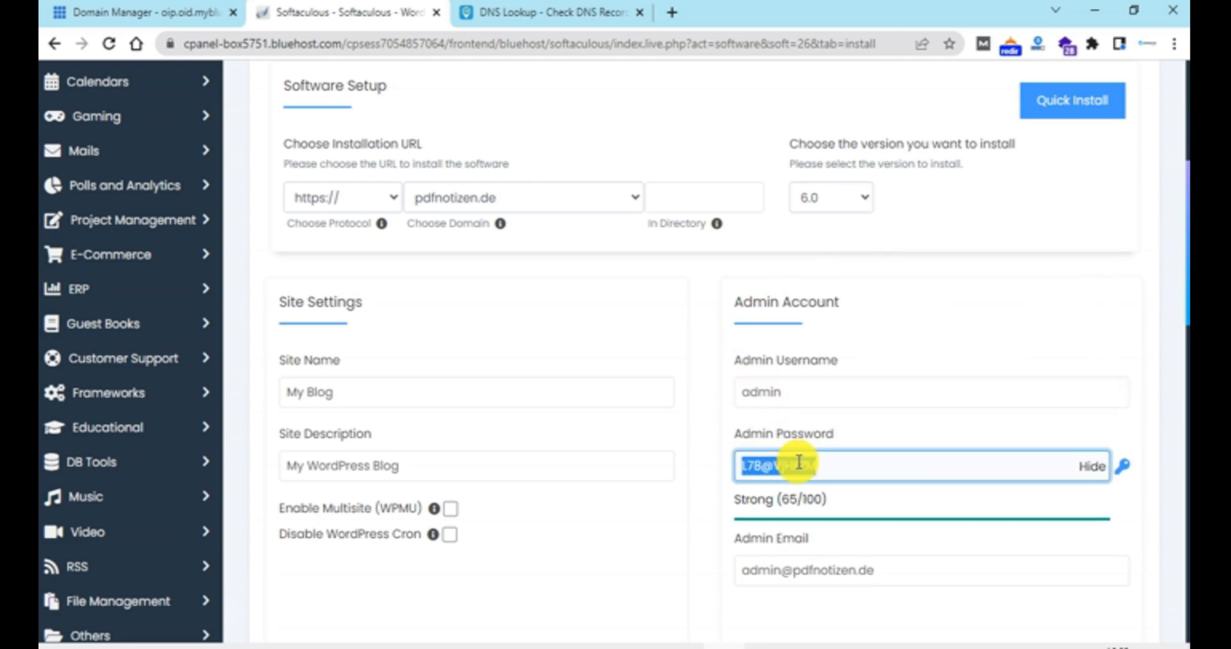
type("pd")
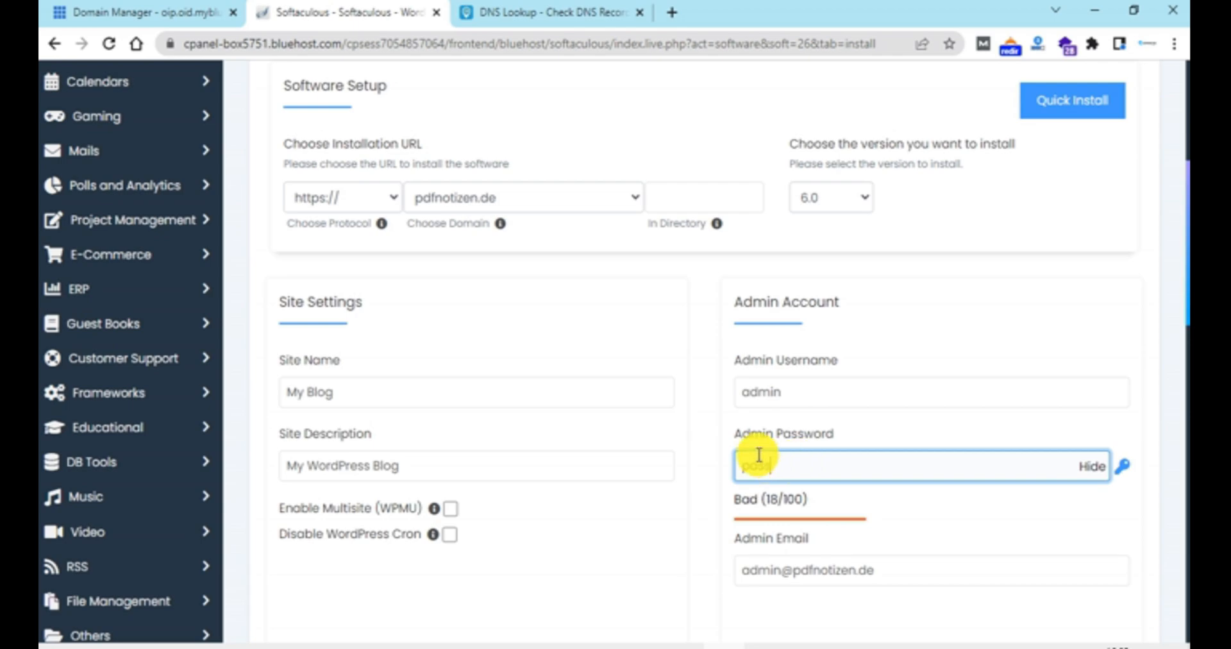
left_click(713, 453)
Step: Select the Twenty Twenty-Two theme for the site and start the WordPress installation
scroll(713, 455, "down", 7)
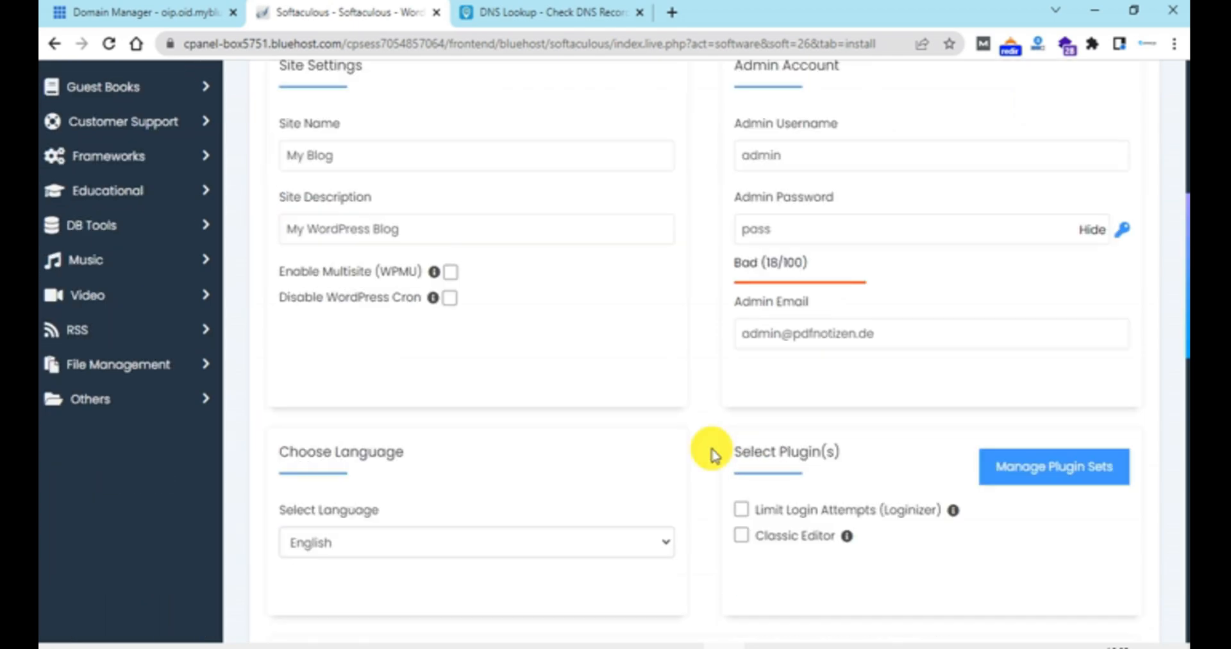
scroll(712, 457, "down", 3)
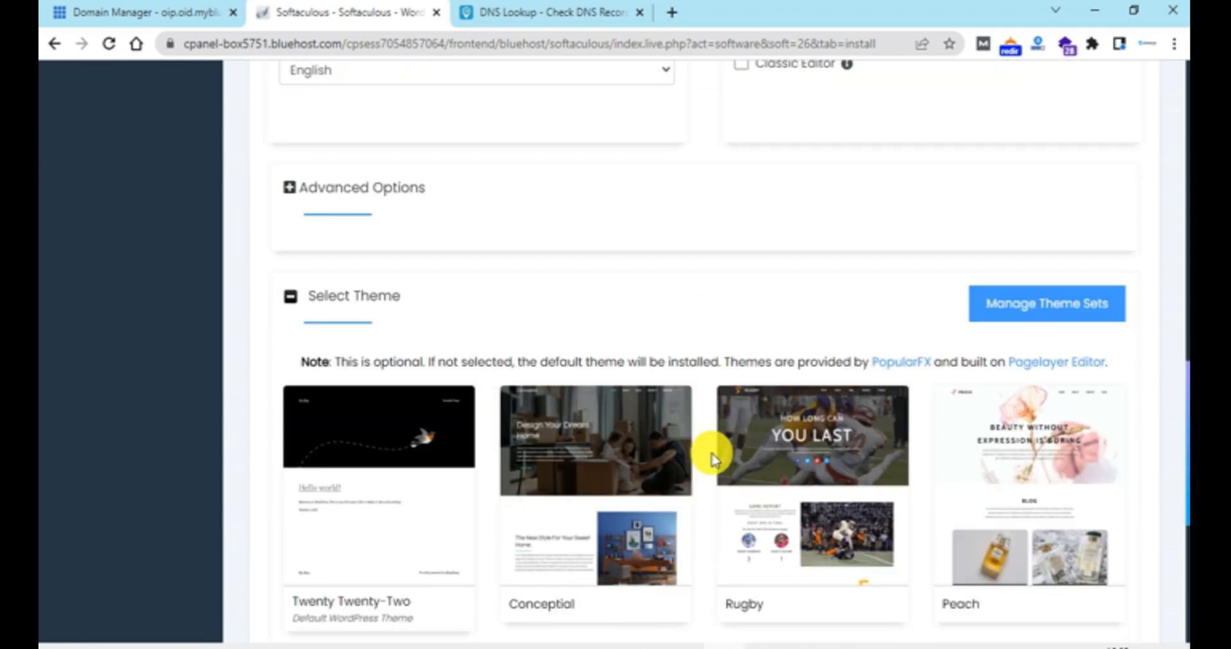
left_click(357, 498)
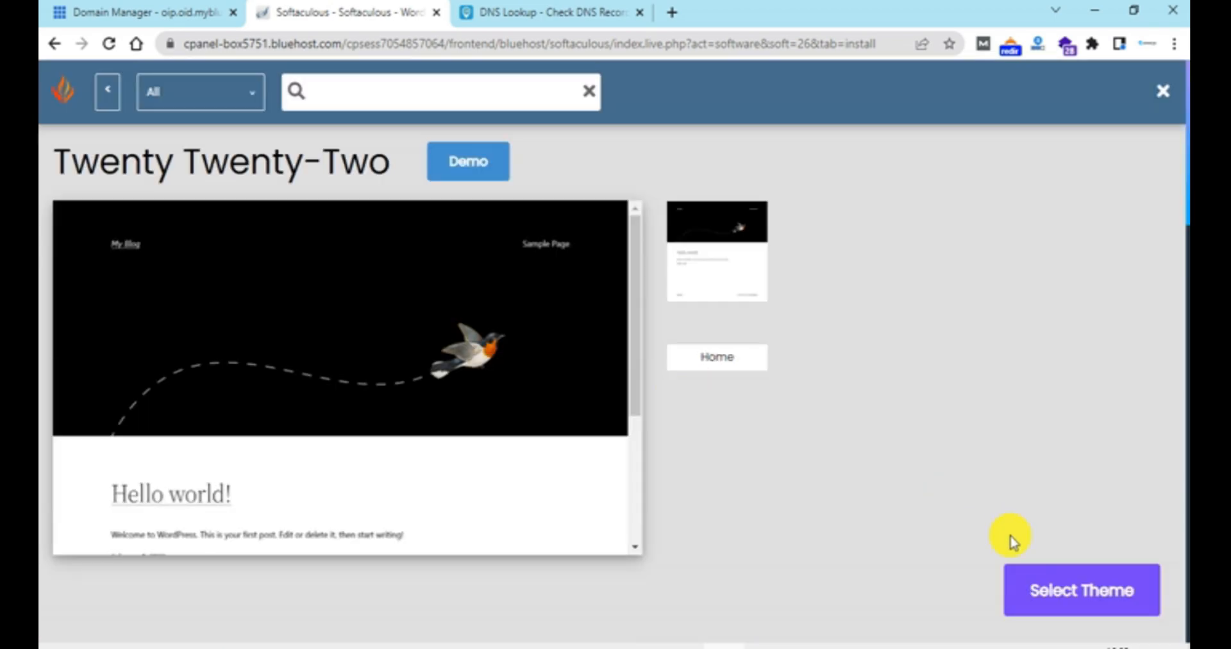
left_click(1055, 574)
left_click(736, 463)
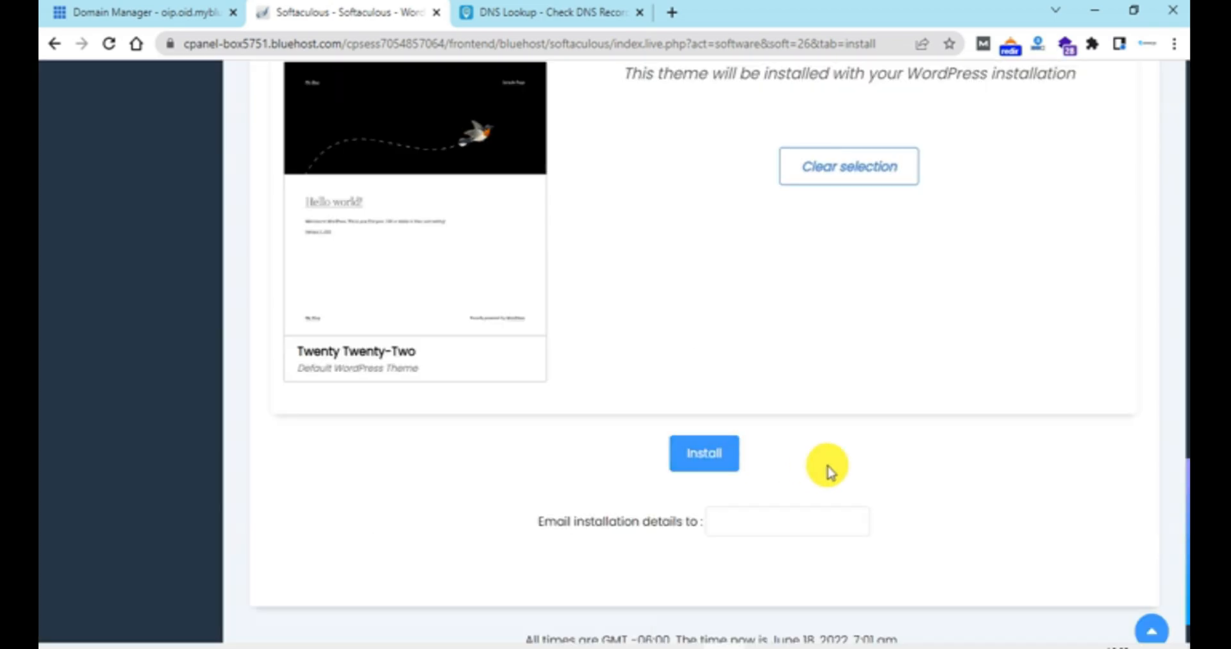
left_click(716, 470)
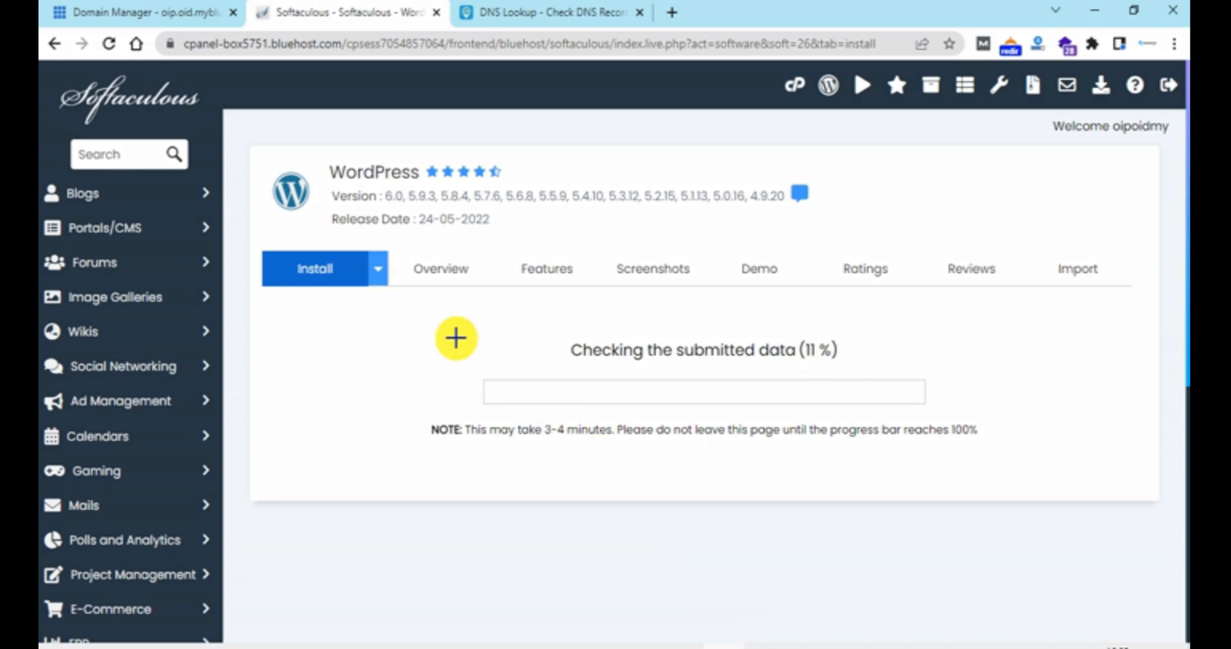
left_click_drag(426, 302, 558, 348)
left_click_drag(744, 403, 1016, 480)
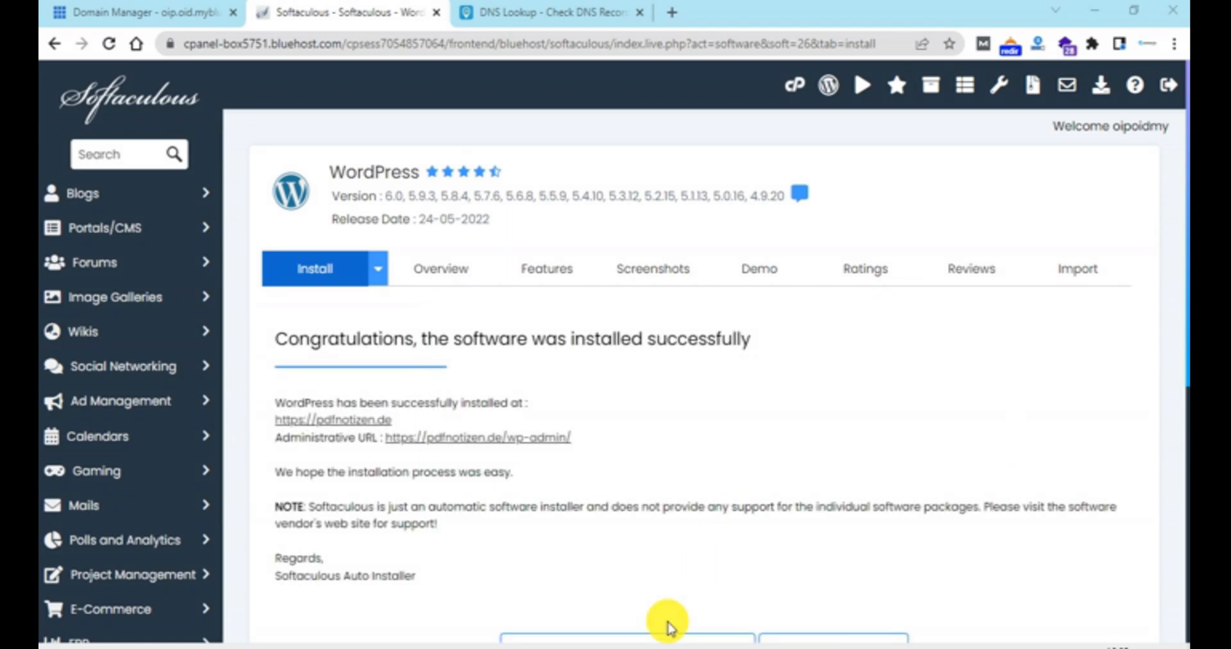
left_click(383, 422)
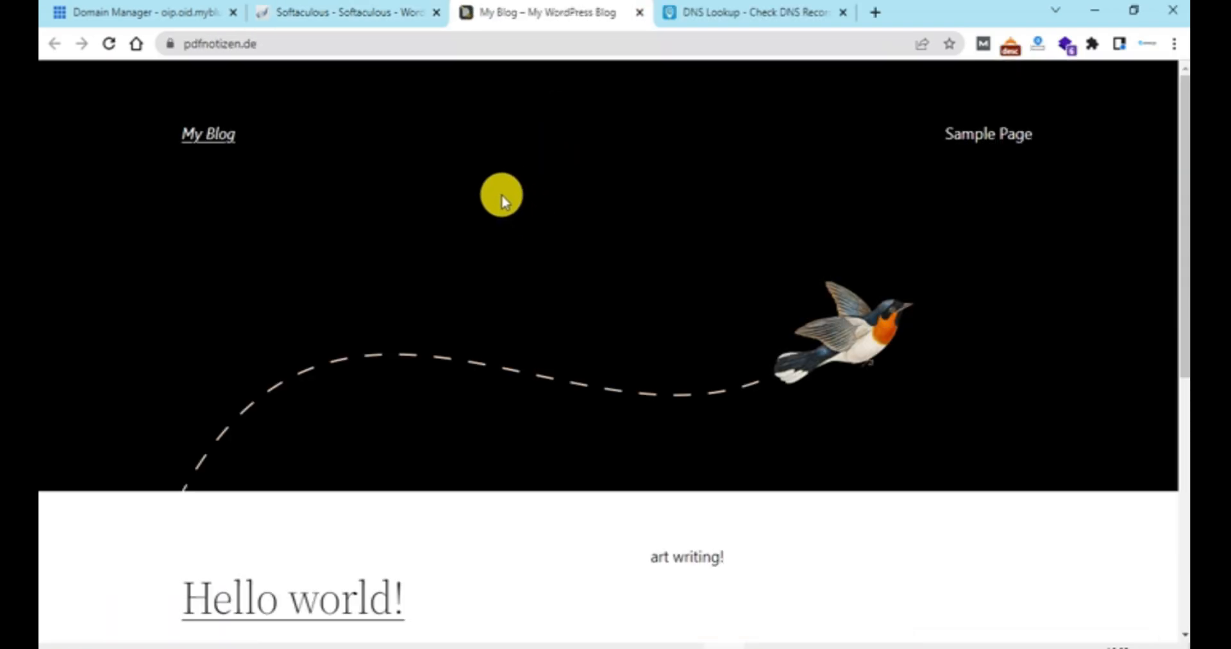
scroll(501, 195, "down", 5)
scroll(501, 196, "up", 5)
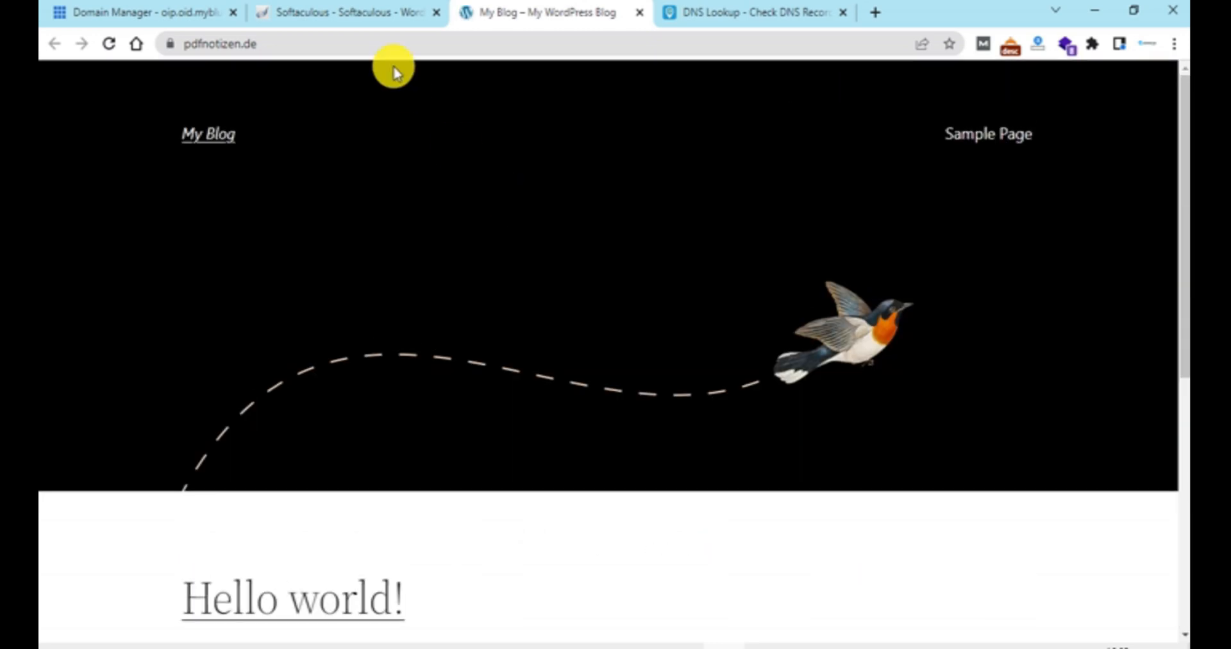
Step: Return to the Softaculous results, open the site's administrative URL and go to the main WordPress dashboard
left_click(385, 19)
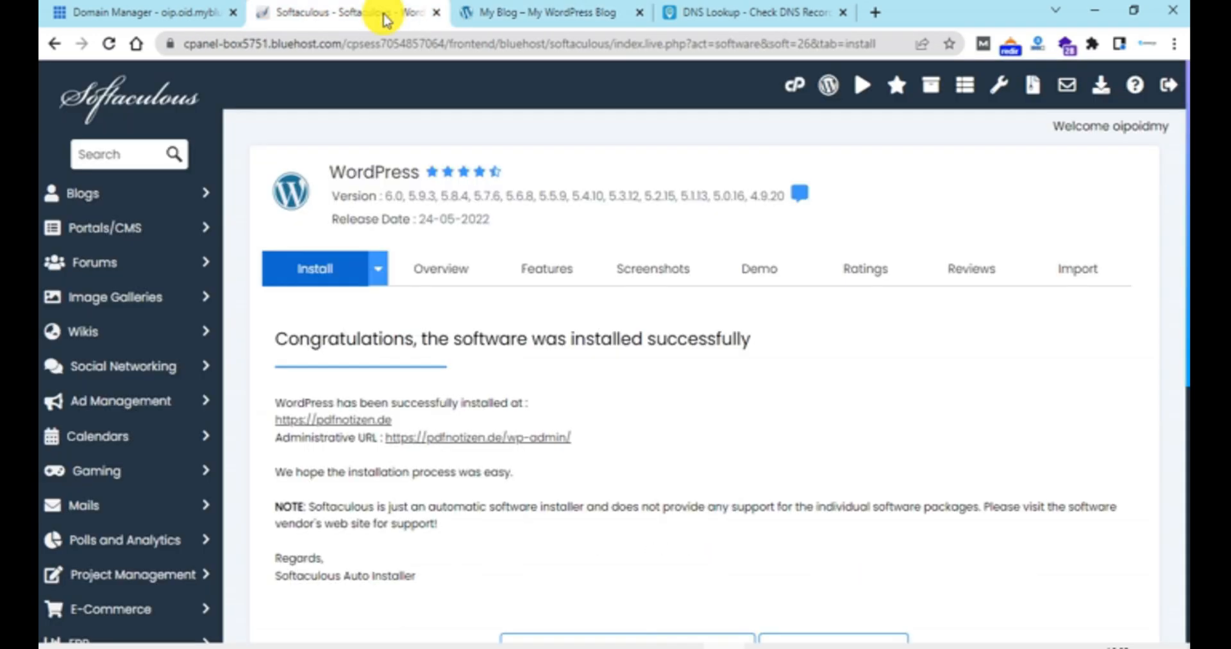
left_click(503, 436)
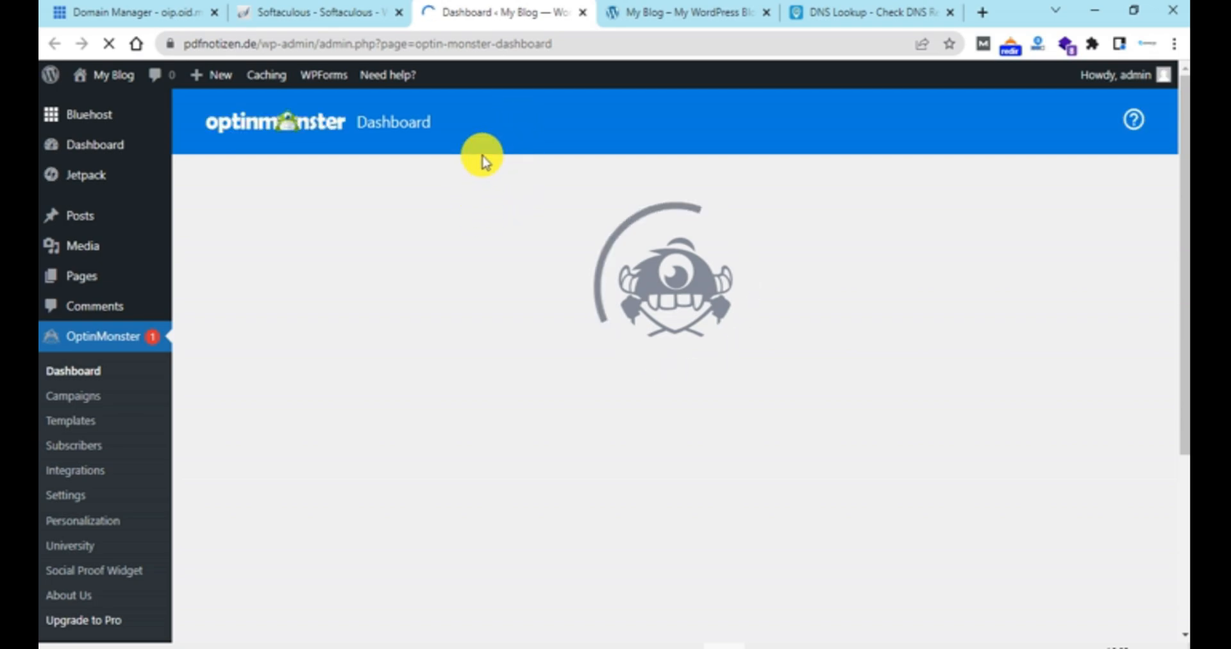
left_click(84, 146)
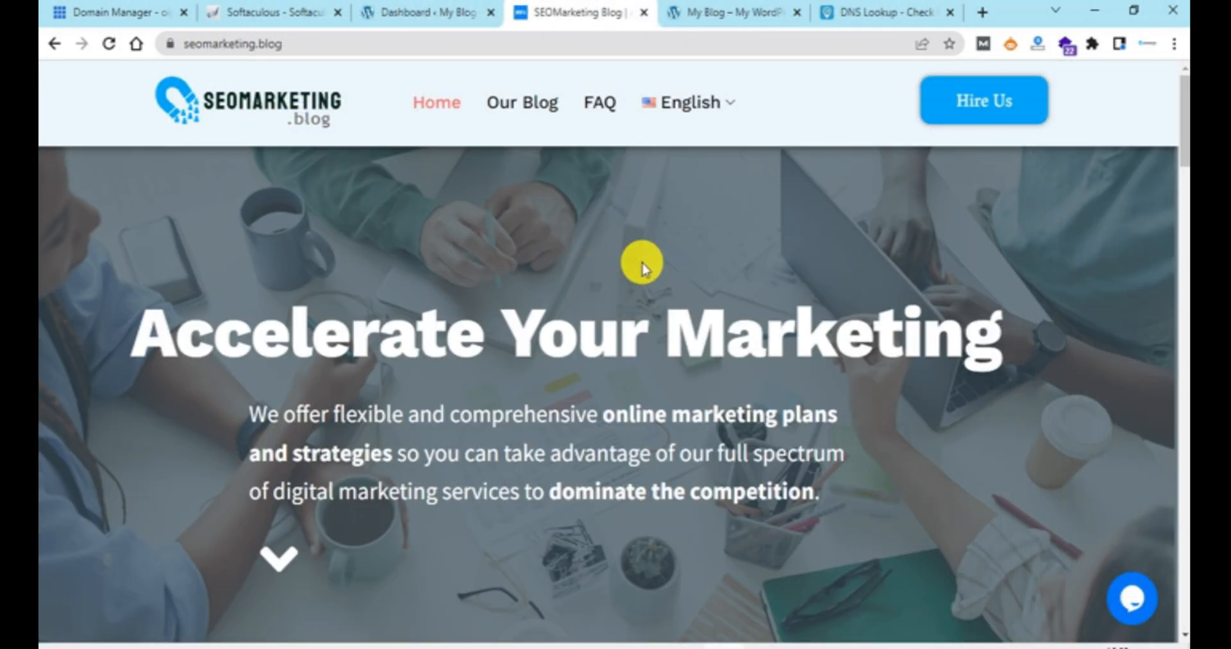
Step: Look through the seomarketing.blog homepage, from its marketing services down past the latest articles
scroll(642, 263, "down", 15)
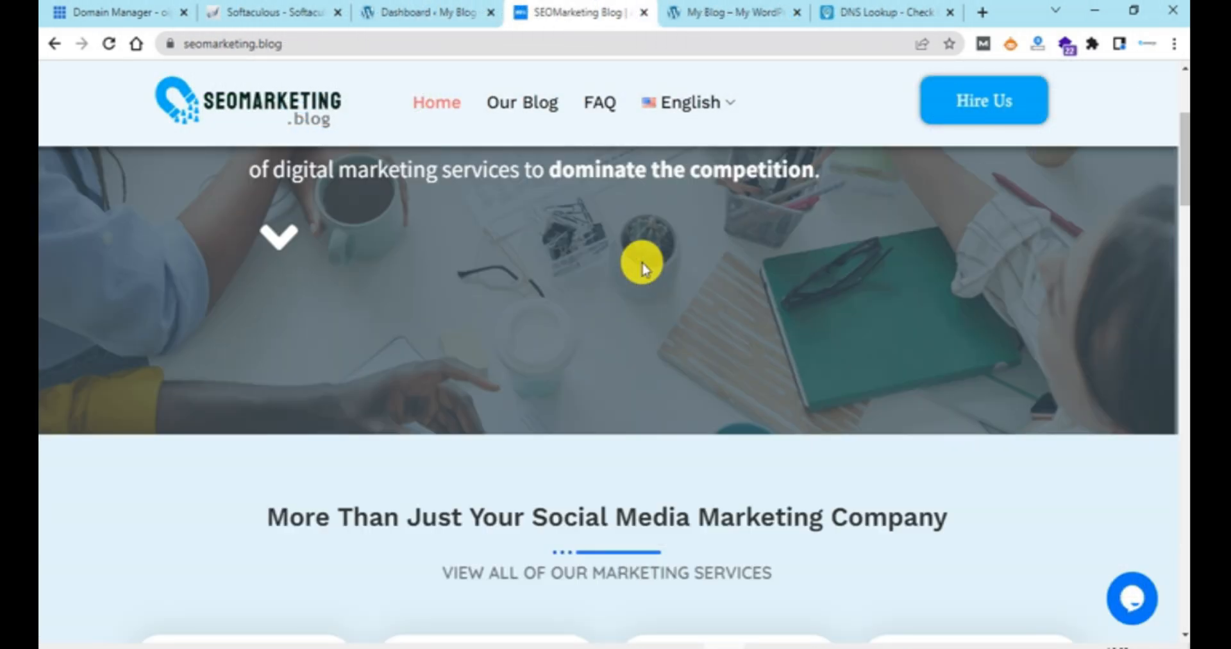
scroll(642, 263, "down", 2)
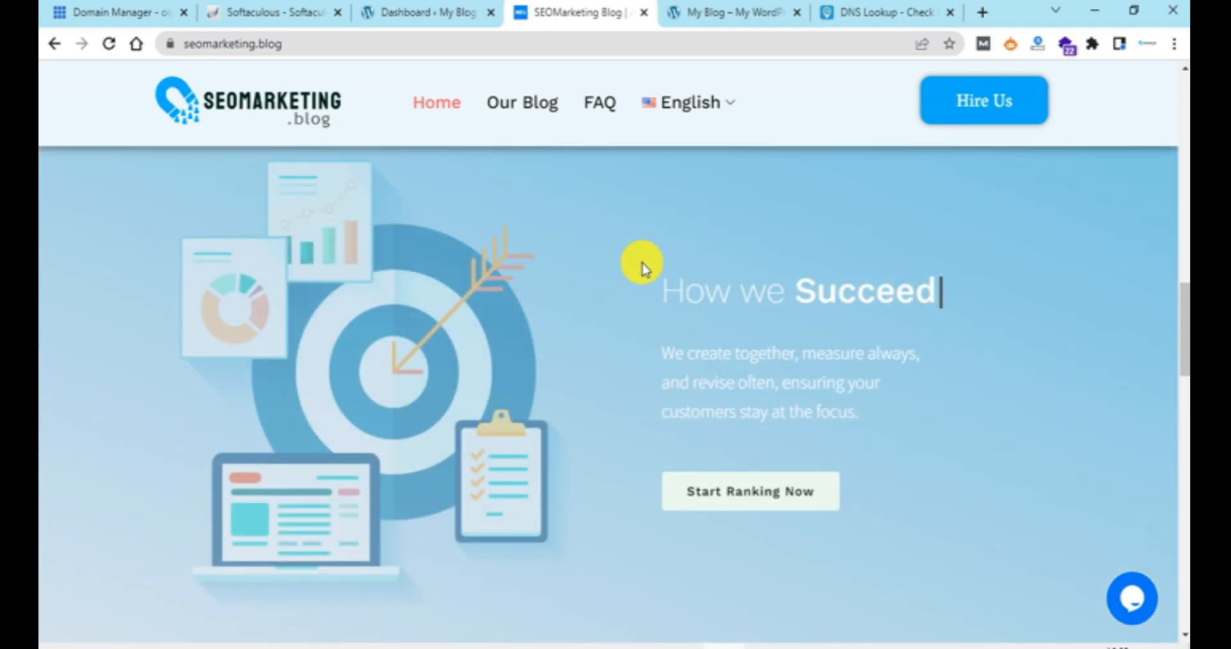
scroll(642, 263, "down", 2)
scroll(642, 263, "down", 10)
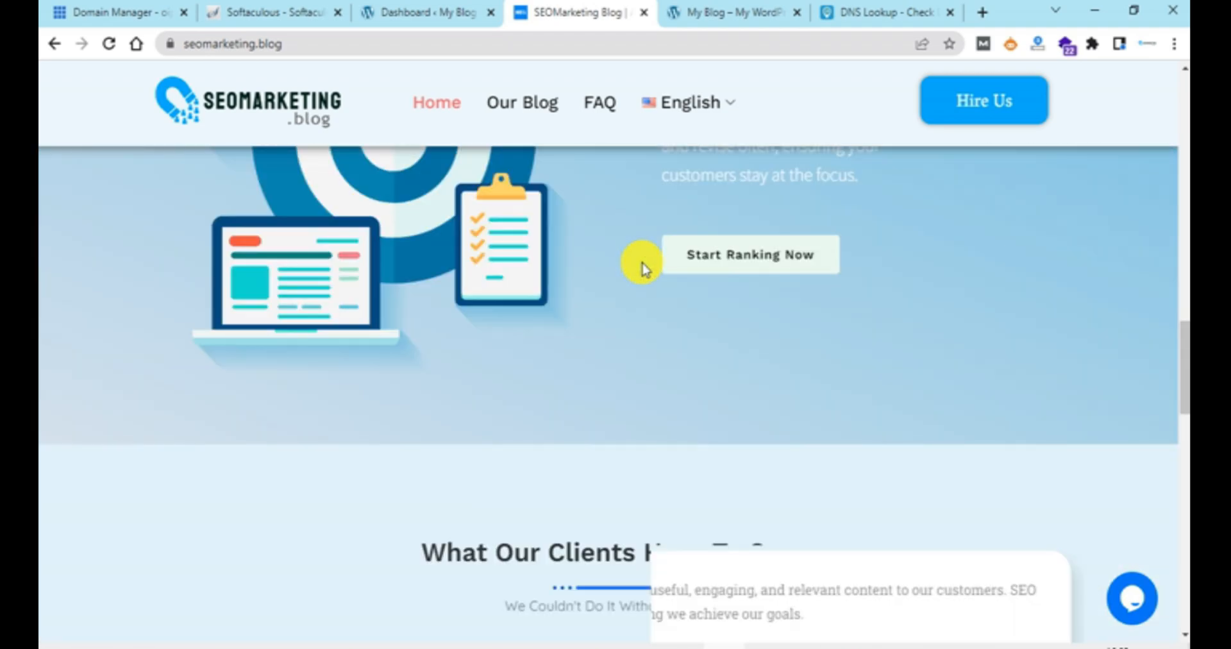
scroll(642, 263, "down", 2)
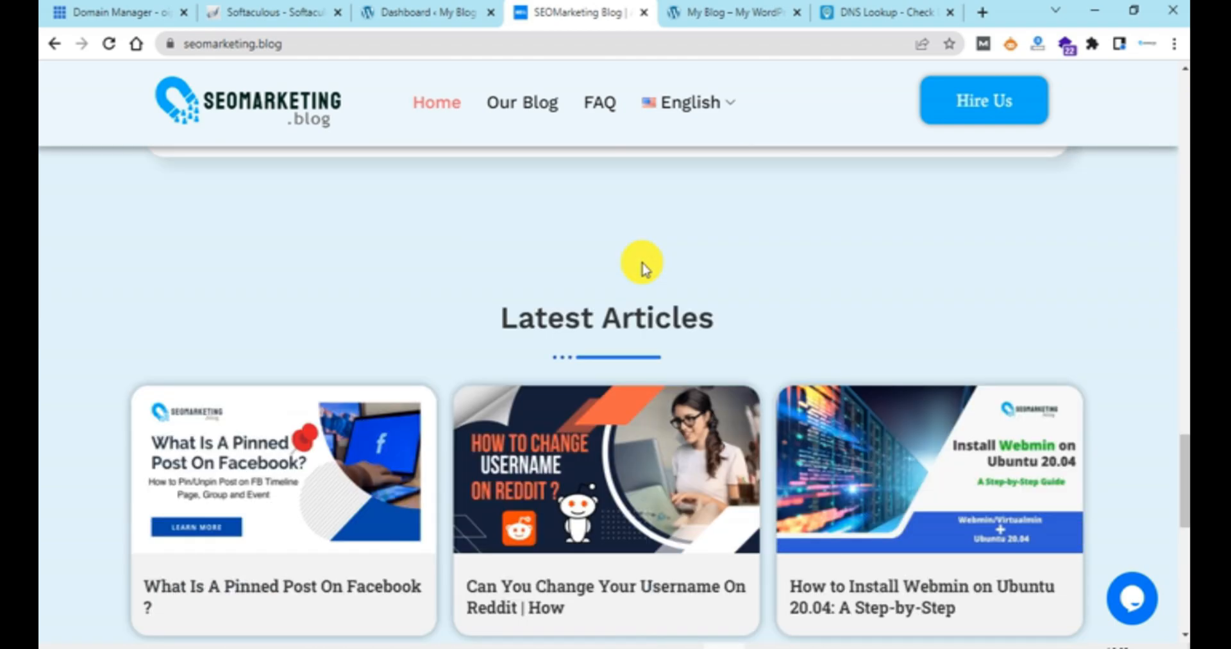
scroll(641, 263, "up", 4)
scroll(642, 263, "down", 9)
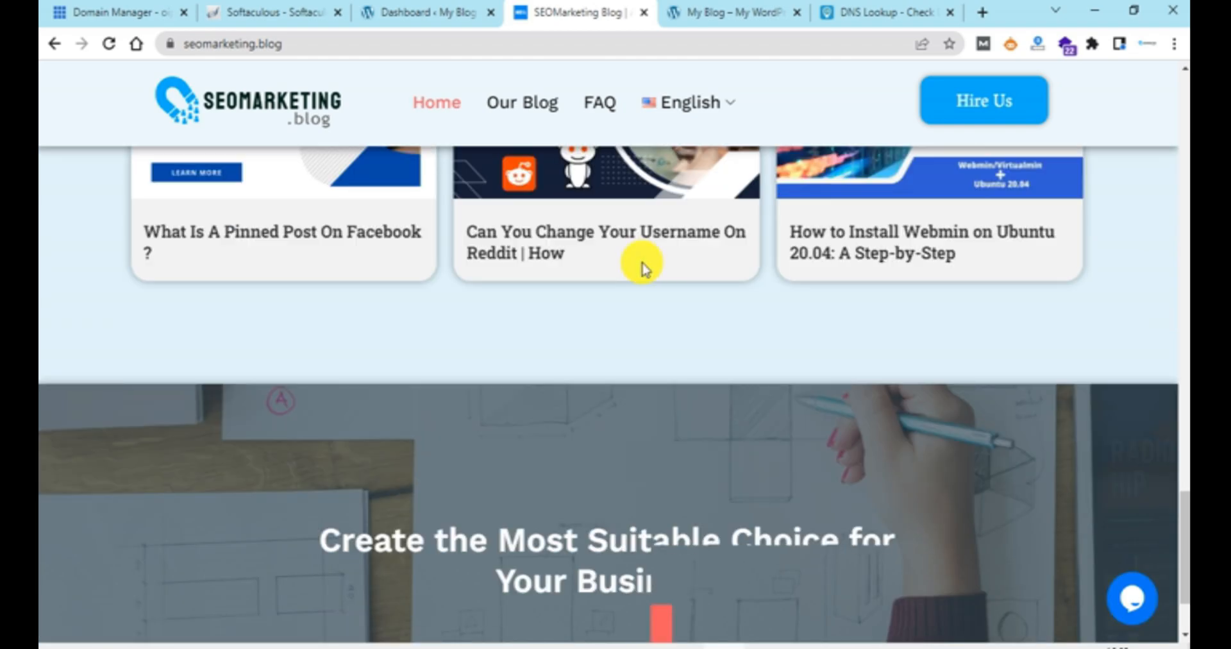
scroll(642, 263, "down", 4)
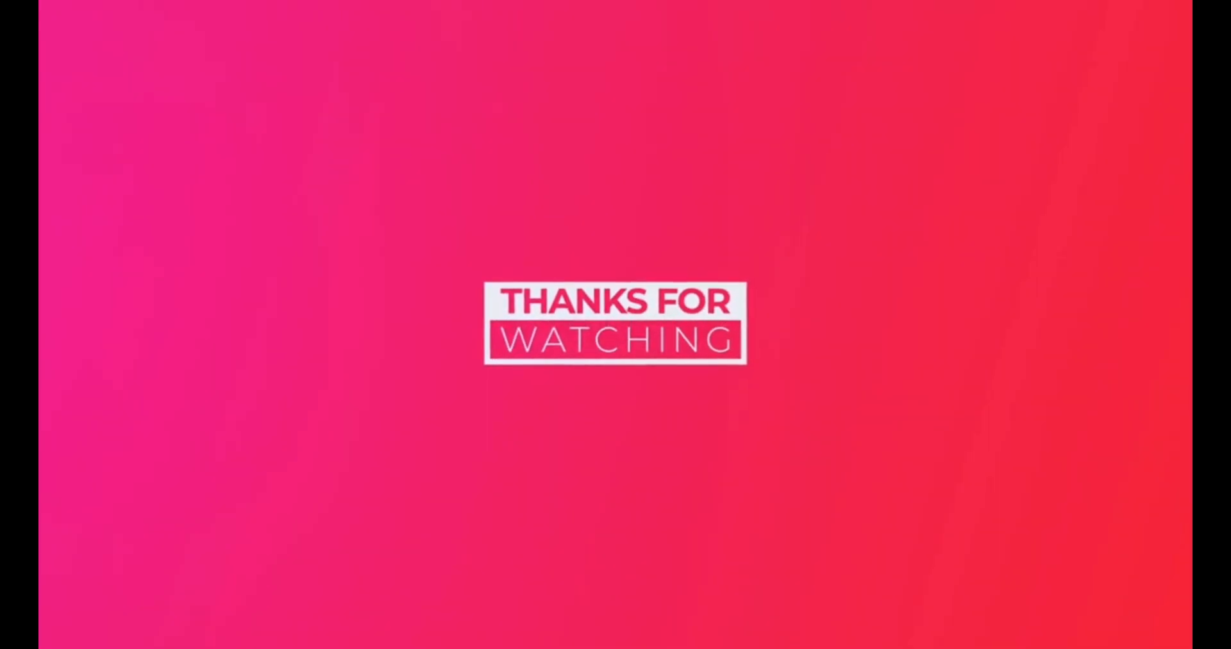